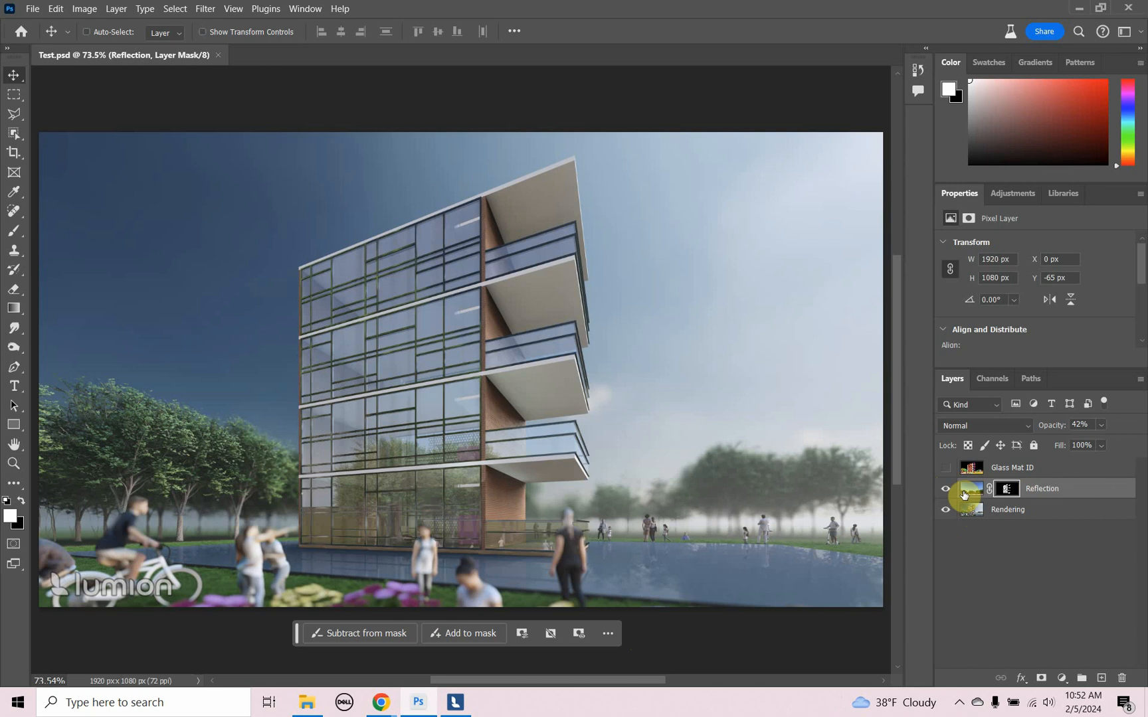
- Compare the glass with the Reflection layer hidden and shown, and set that layer's opacity to 33%
left_click(947, 492)
left_click(948, 492)
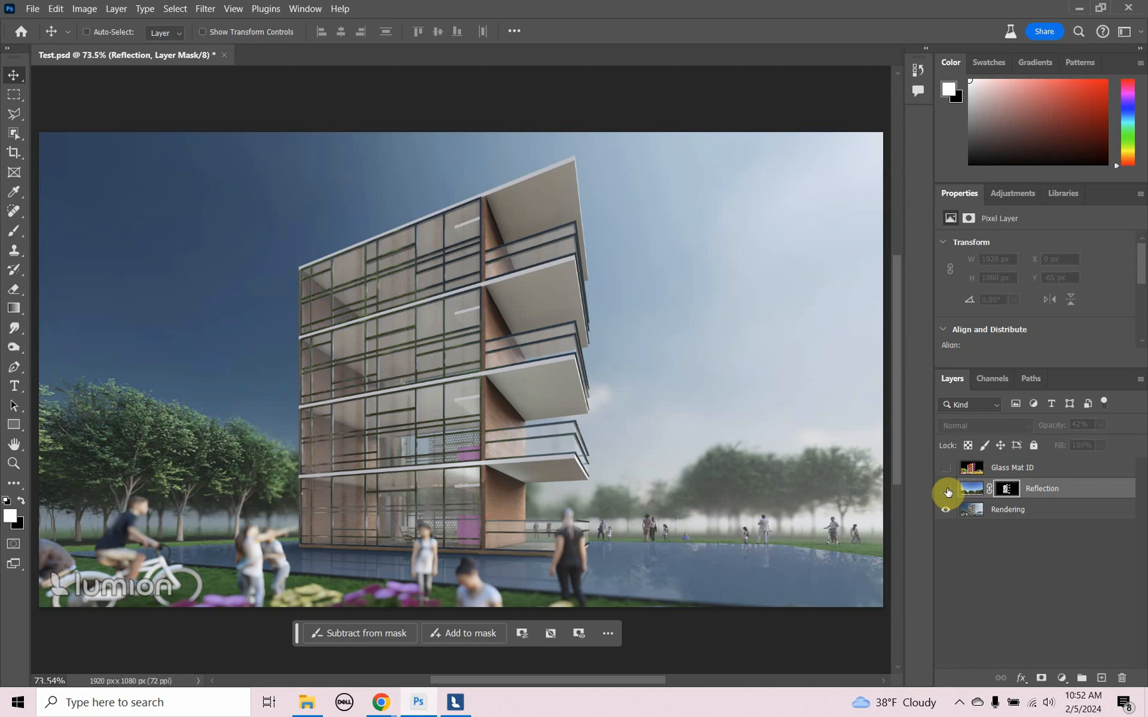
left_click(946, 490)
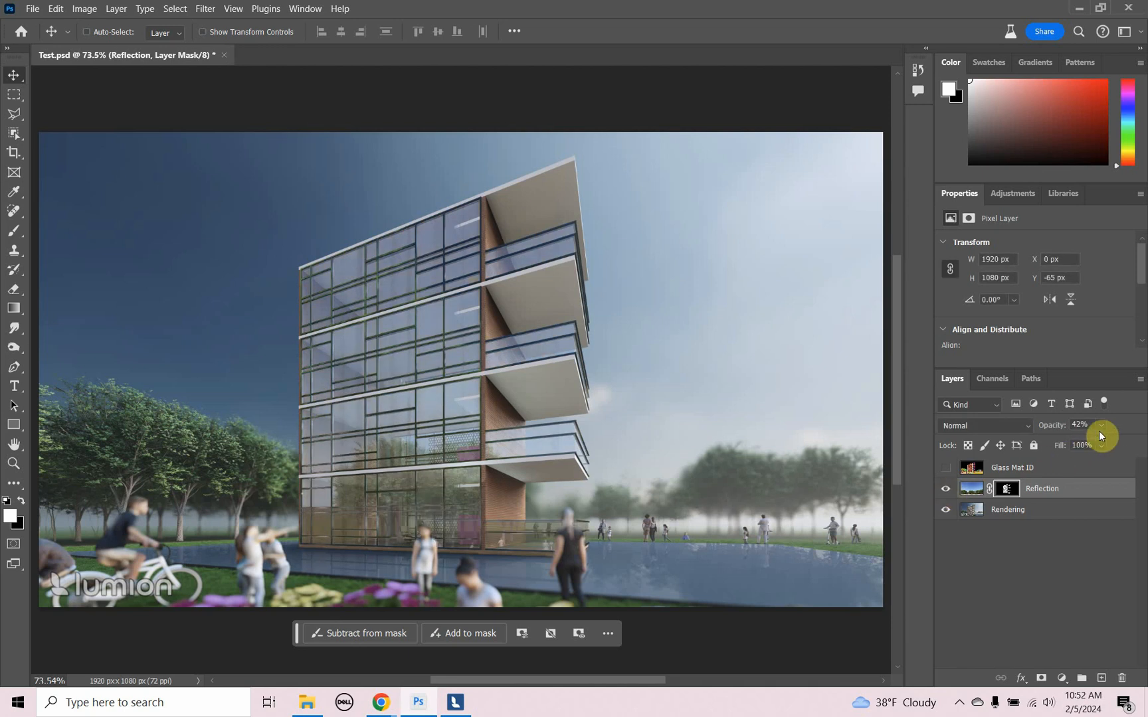
mouse_move(1097, 443)
left_mouse_down()
mouse_move(1062, 447)
mouse_move(1125, 459)
mouse_move(1081, 458)
mouse_move(1090, 458)
left_mouse_up()
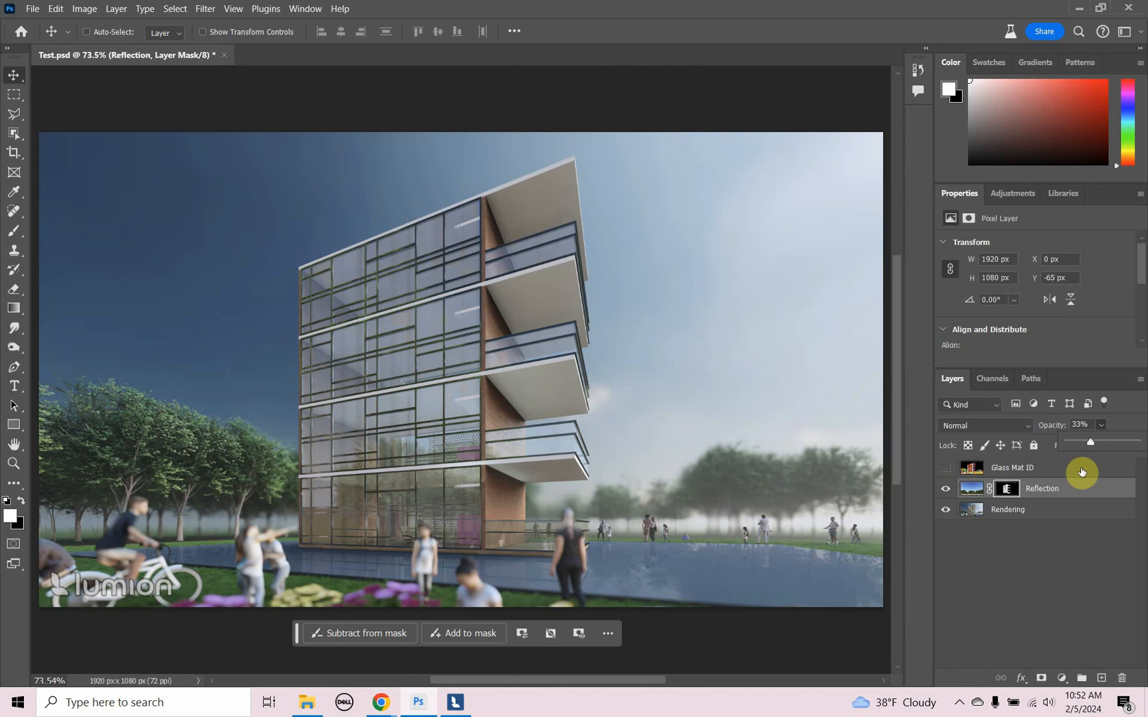
left_click(1013, 586)
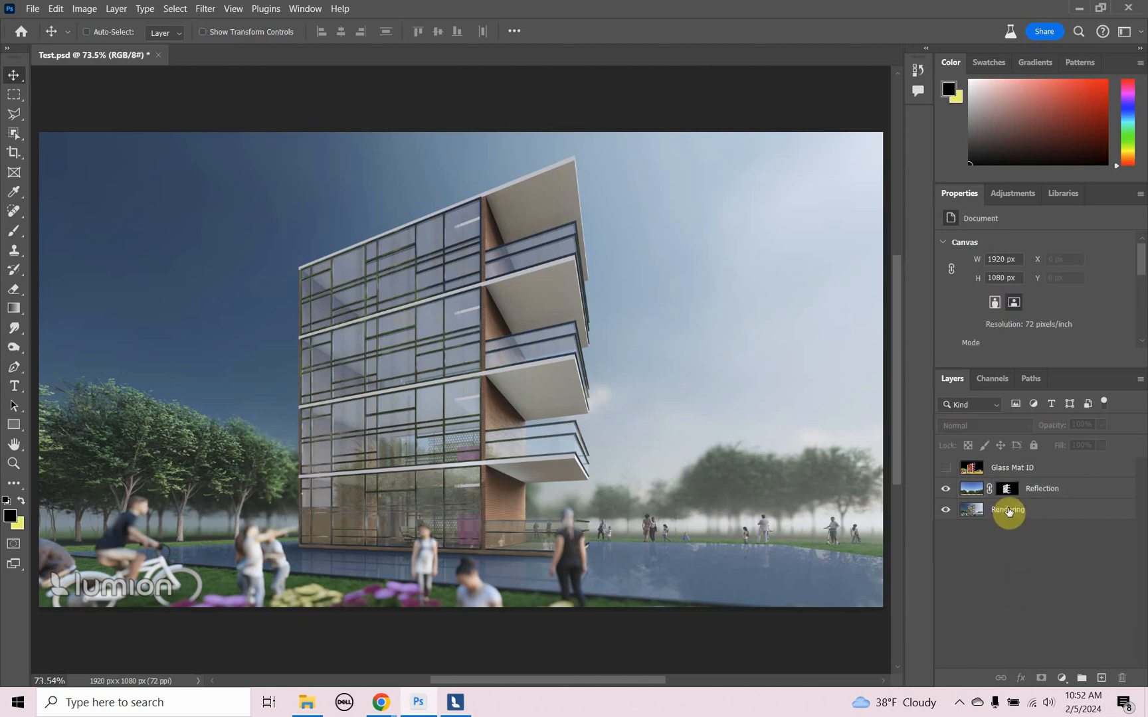
- Show the Glass Mat ID layer to view its material colours, and hide it again
left_click(940, 471)
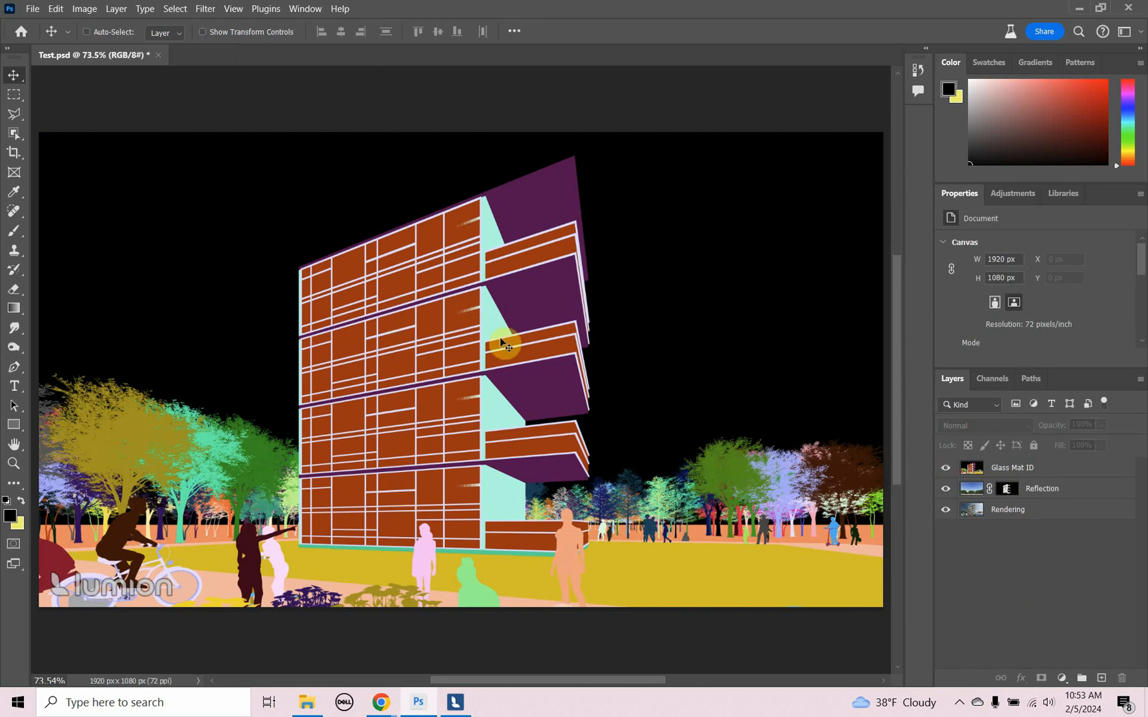
left_click(945, 469)
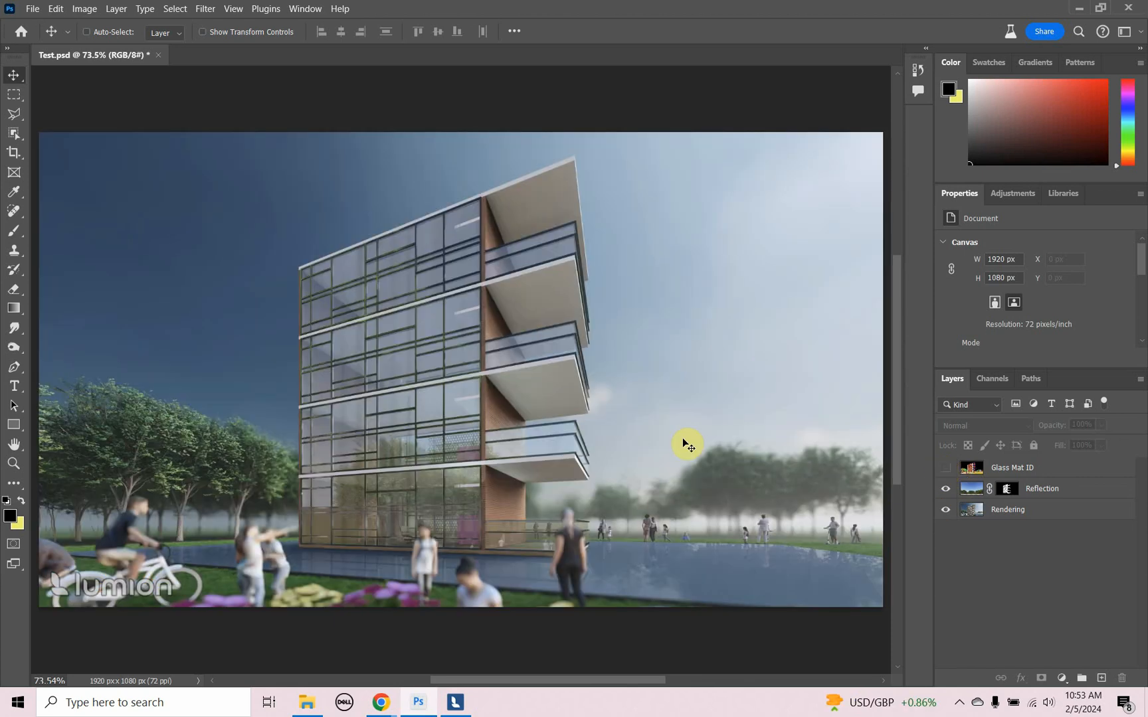
- Switch to Chrome and look through the video listing on the YouTube channel page
key("alt+Tab")
key("alt+Tab")
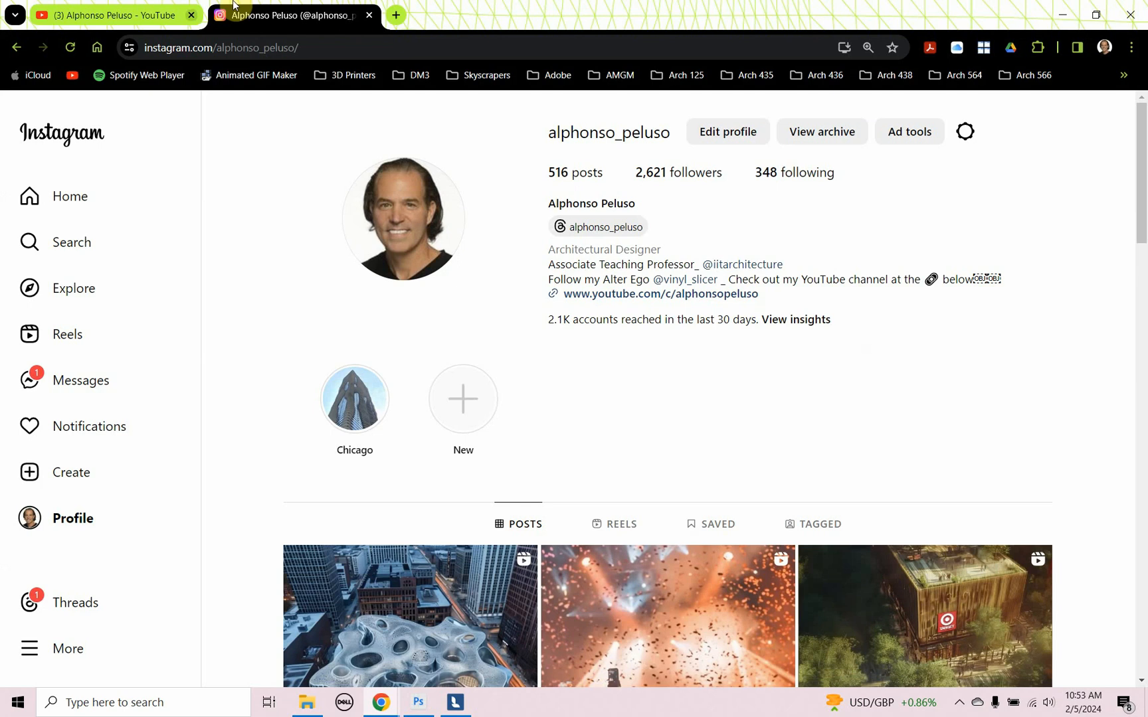
left_click(126, 16)
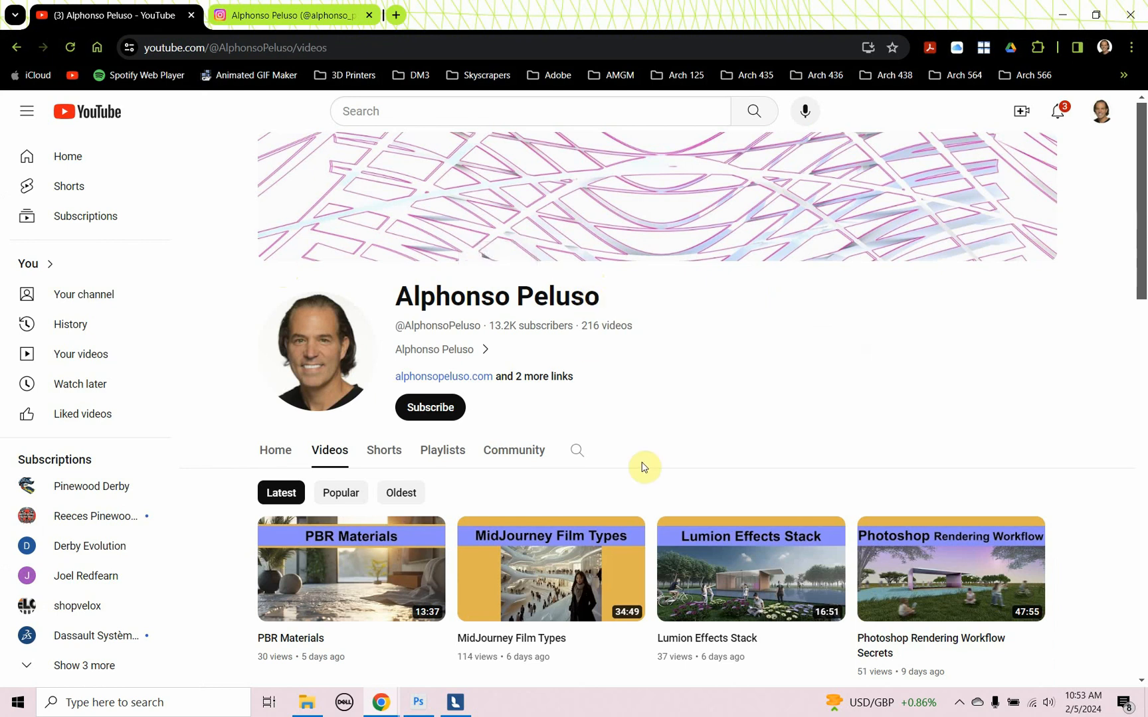
scroll(644, 465, "down", 3)
scroll(642, 468, "down", 4)
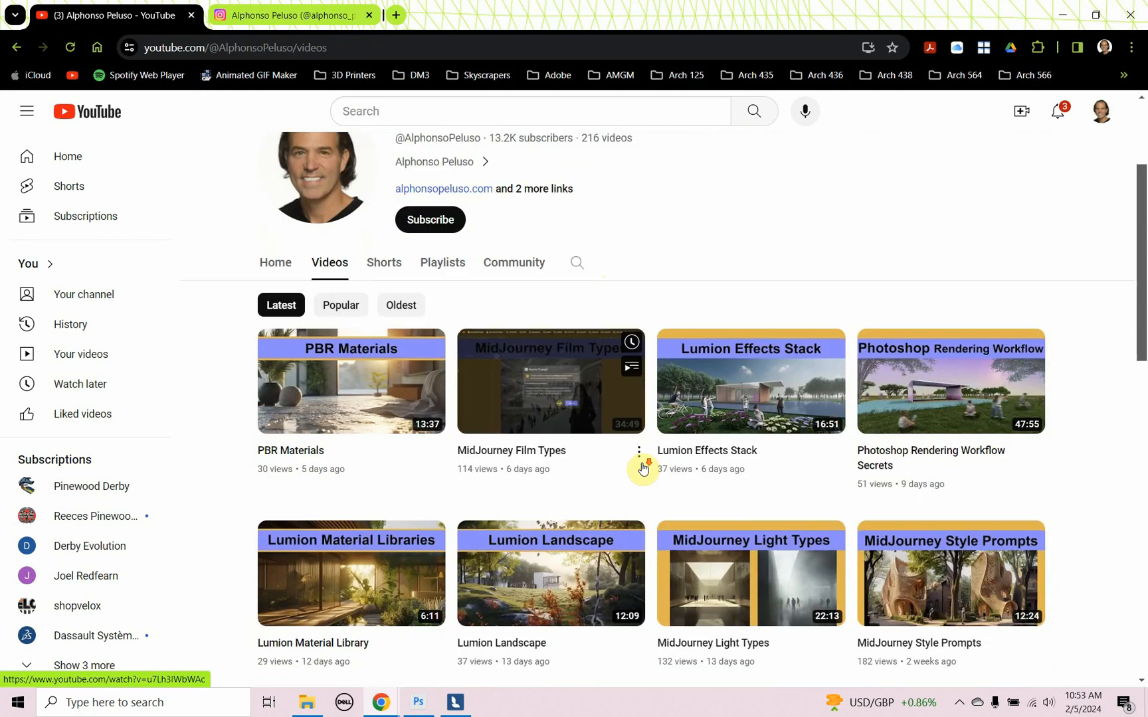
scroll(644, 467, "down", 8)
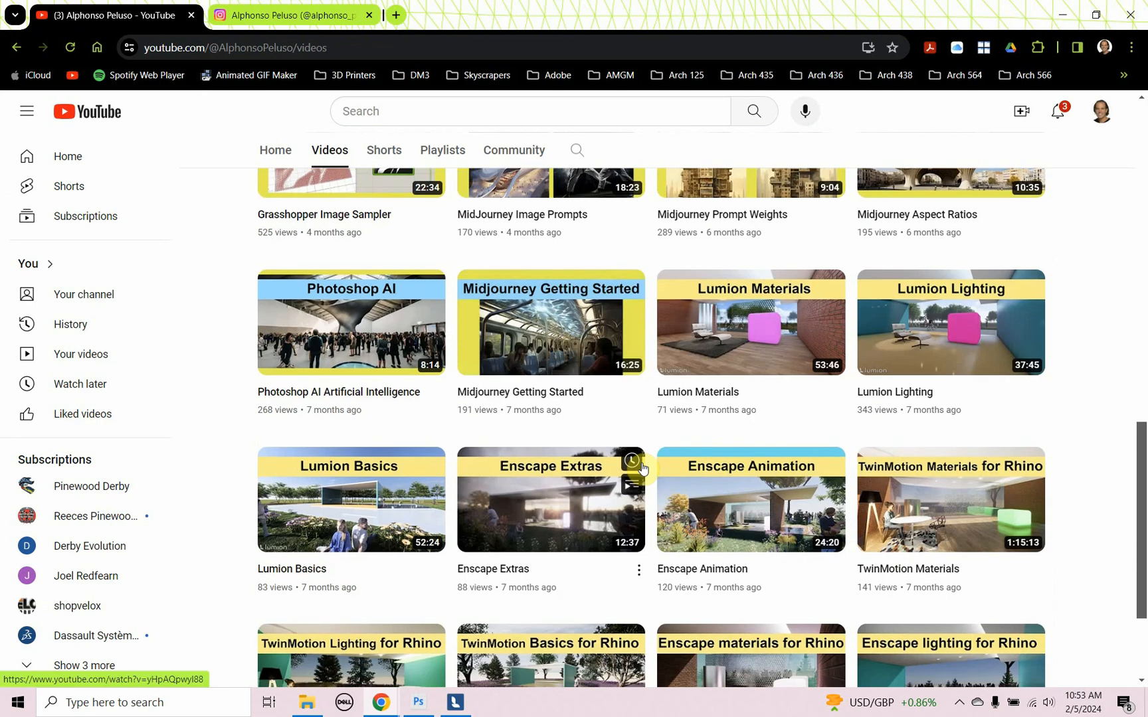
scroll(643, 469, "up", 10)
scroll(642, 469, "up", 4)
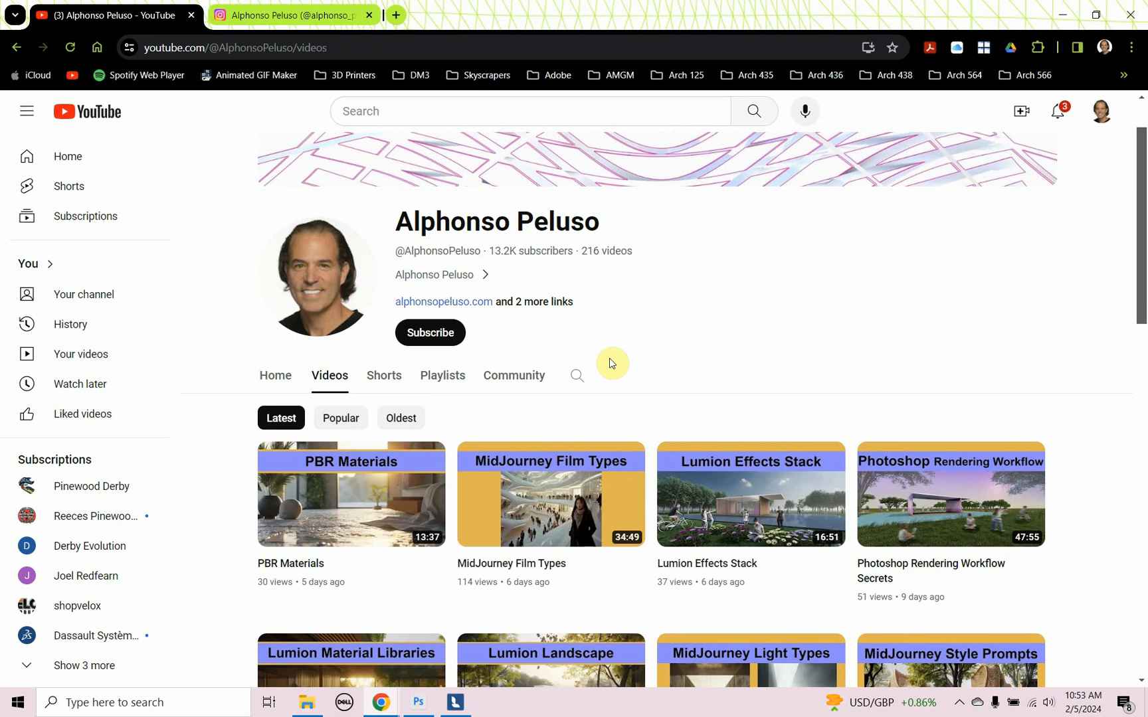
- Subscribe to the YouTube channel and set its notifications to All
left_click(443, 334)
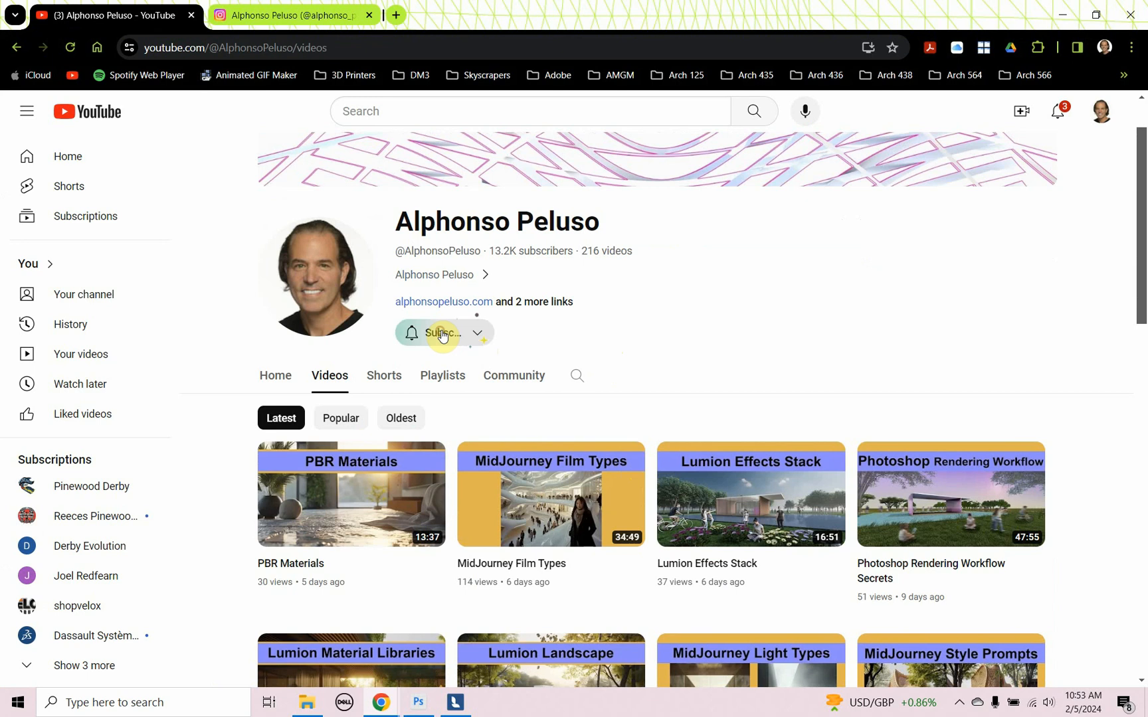
left_click(487, 333)
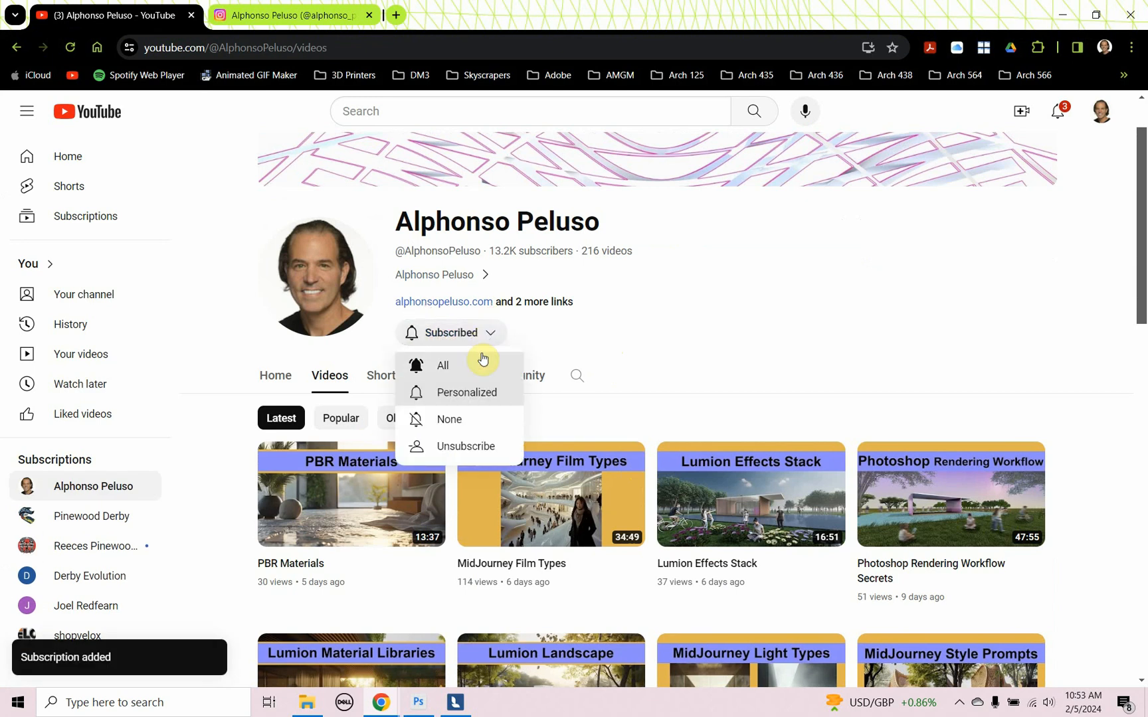
left_click(472, 367)
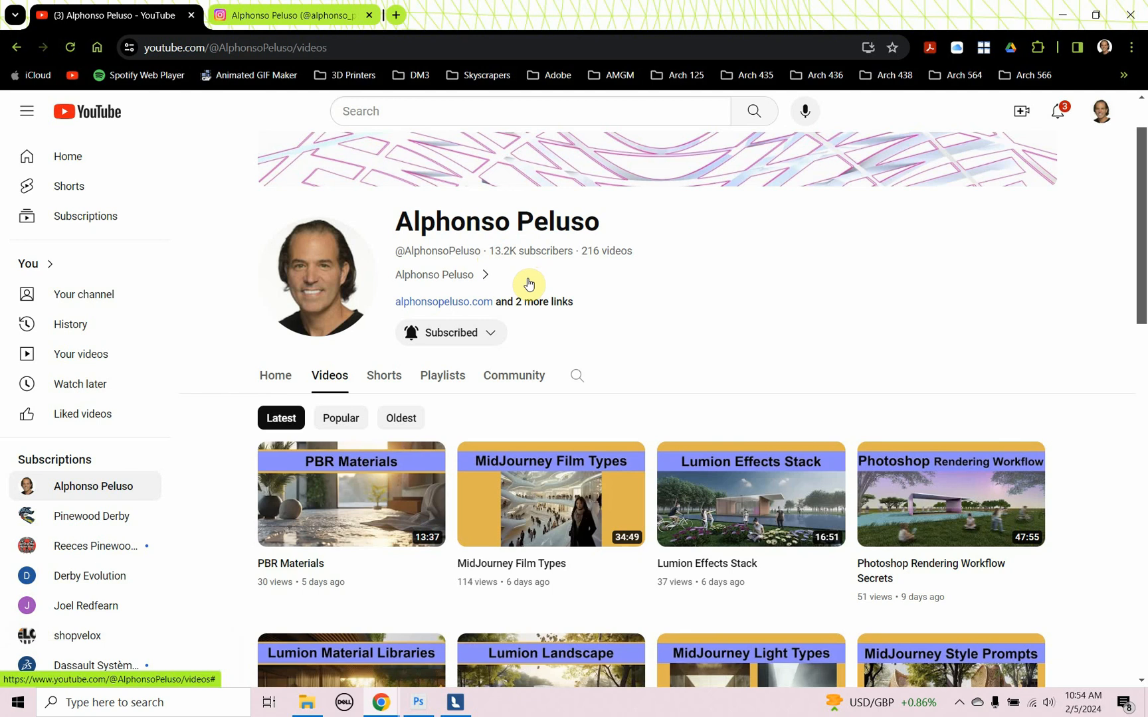
- Look through the posts on the Instagram profile already open in the browser
left_click(297, 16)
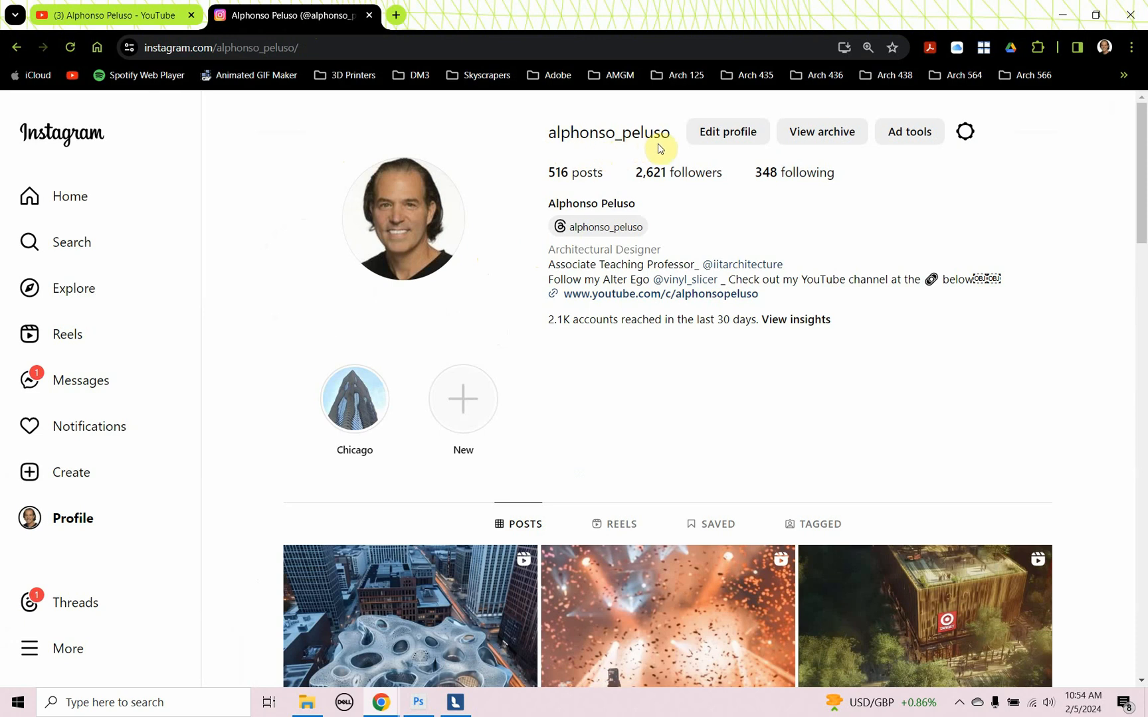
scroll(468, 403, "down", 5)
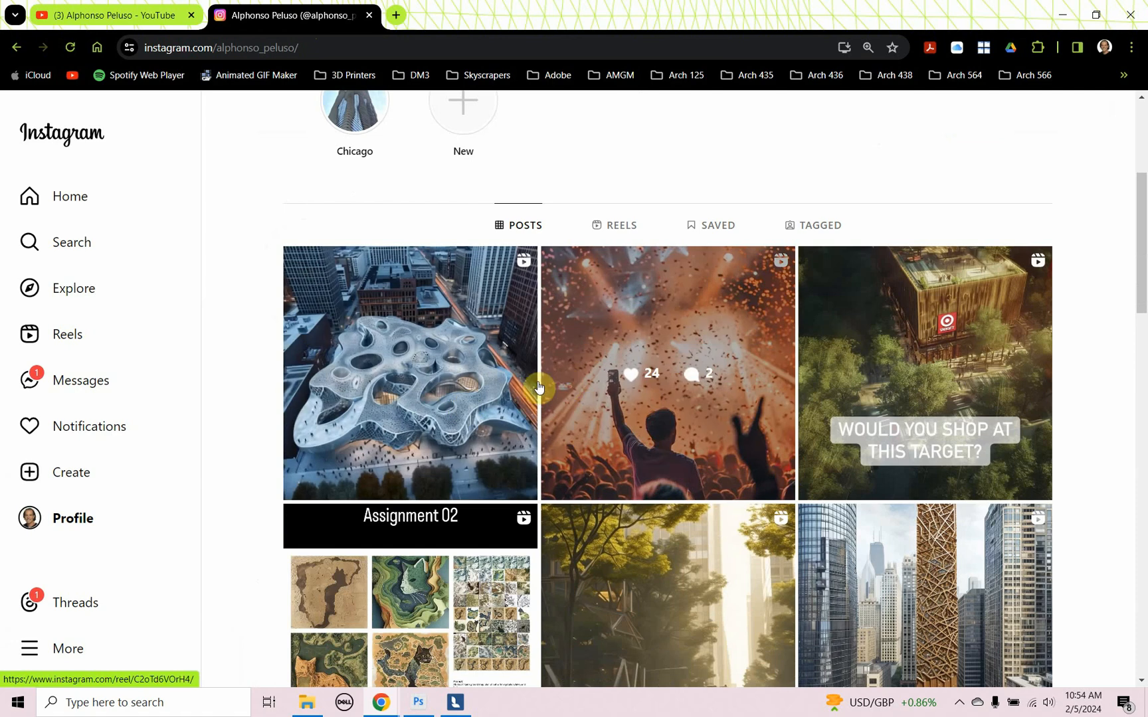
scroll(464, 408, "down", 2)
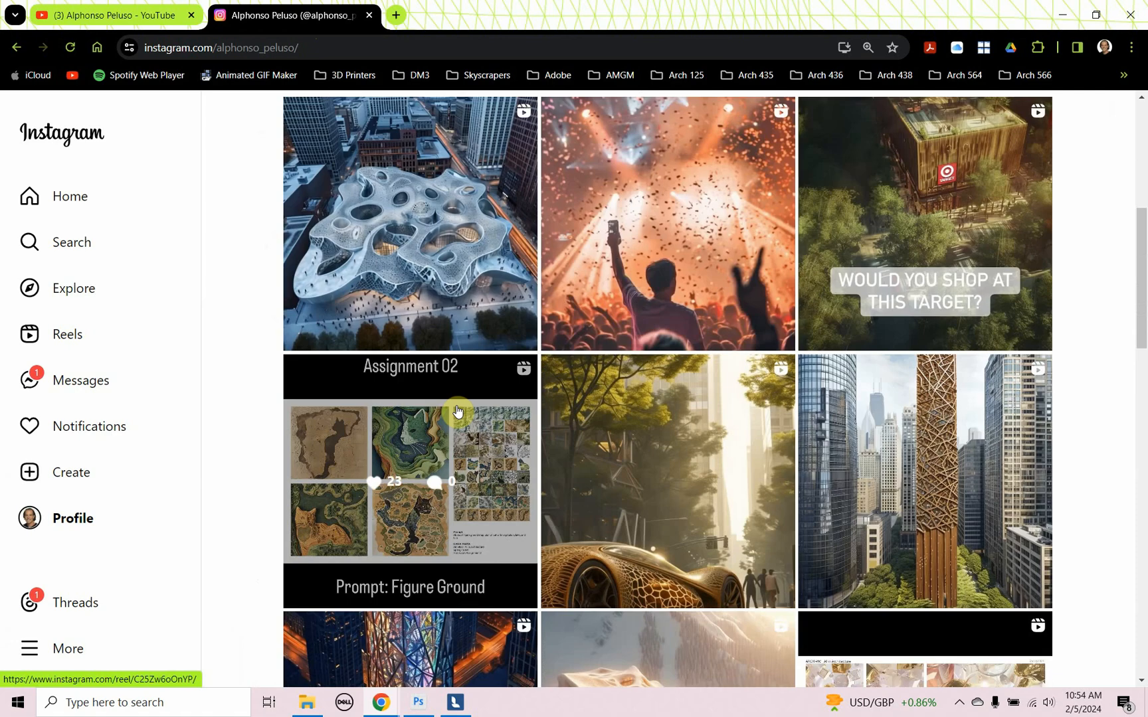
scroll(458, 412, "down", 7)
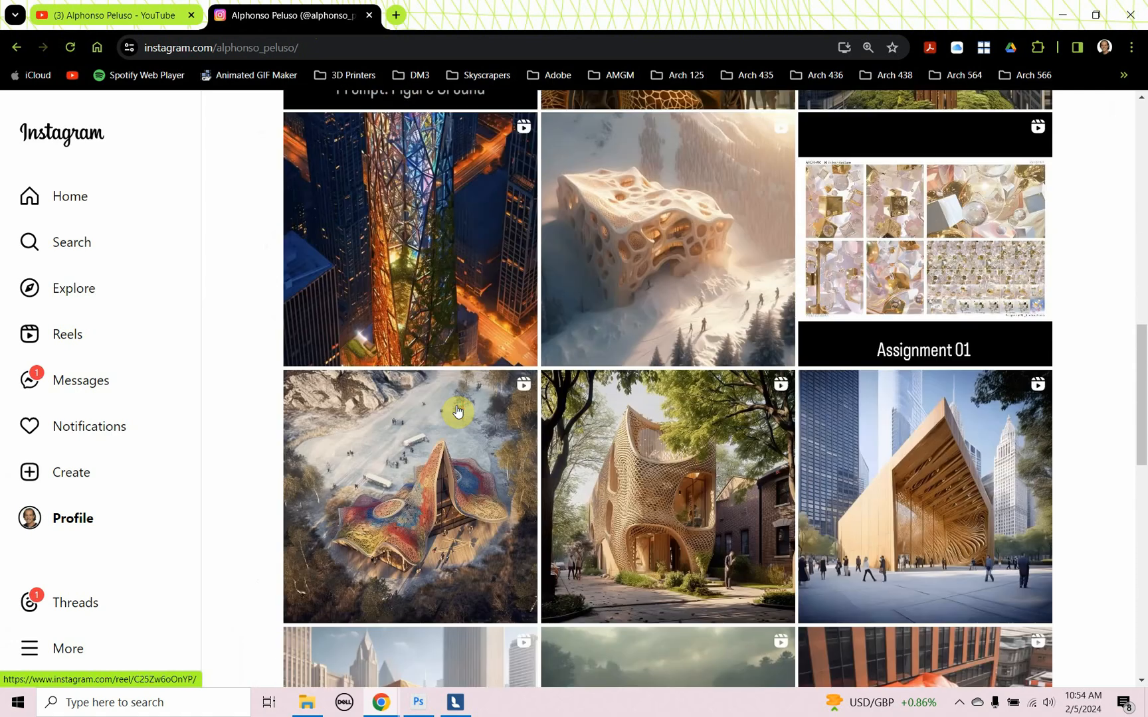
scroll(458, 412, "down", 10)
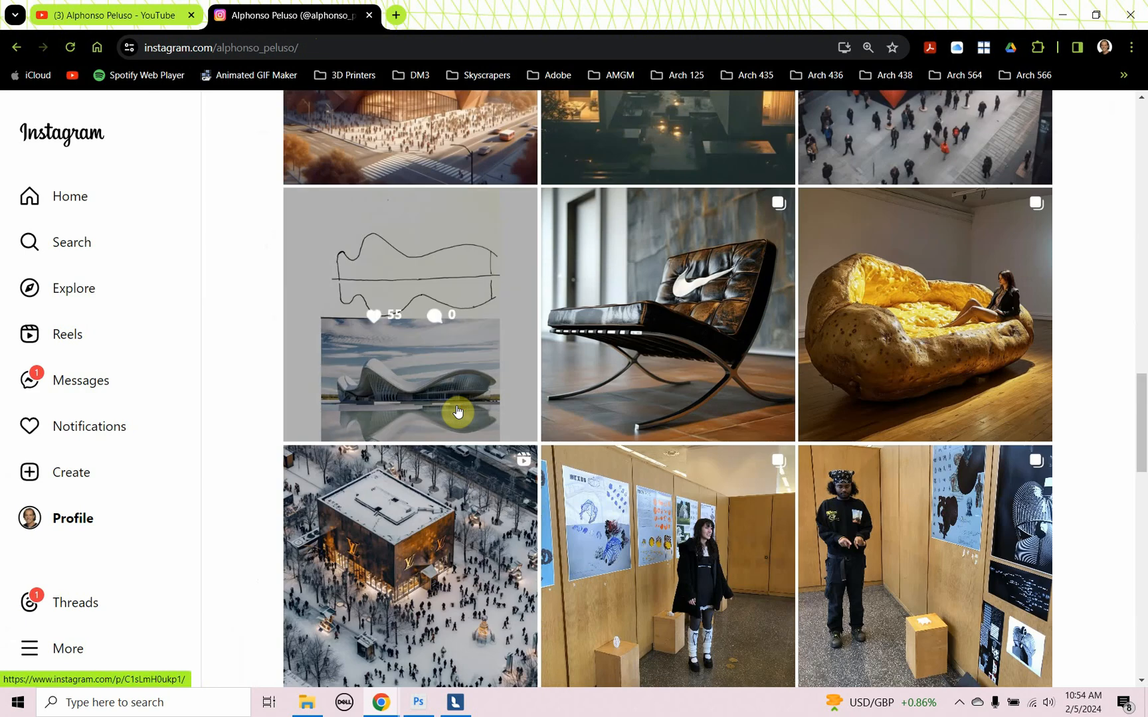
scroll(458, 412, "up", 17)
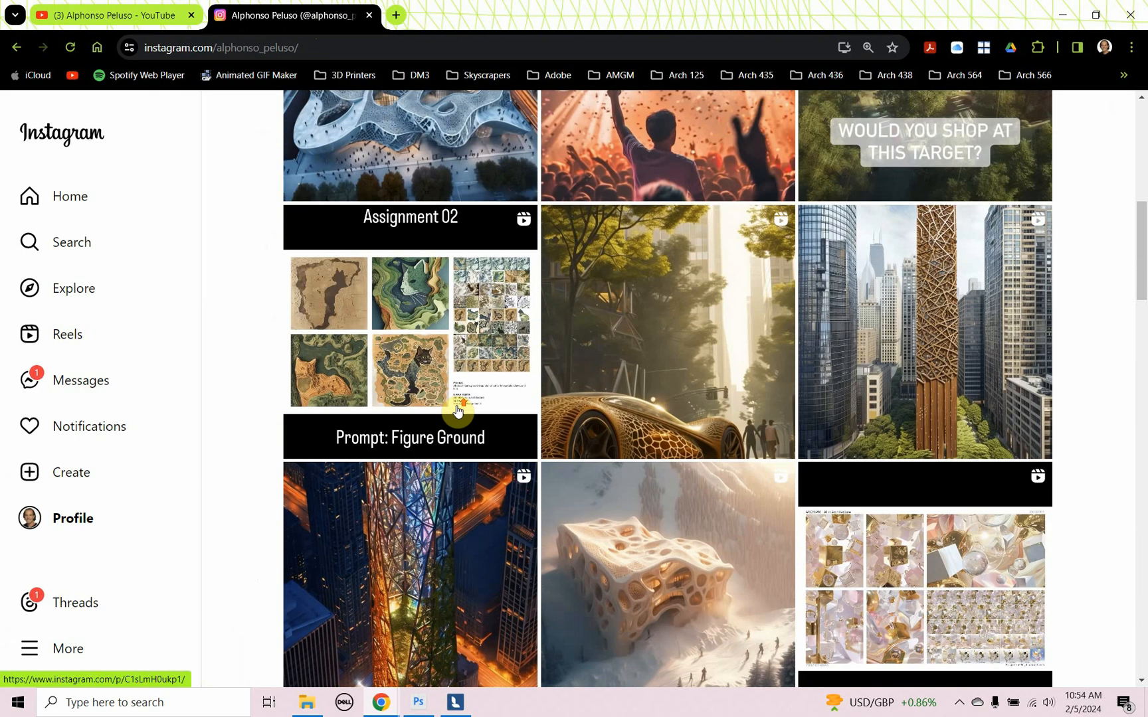
scroll(458, 412, "up", 9)
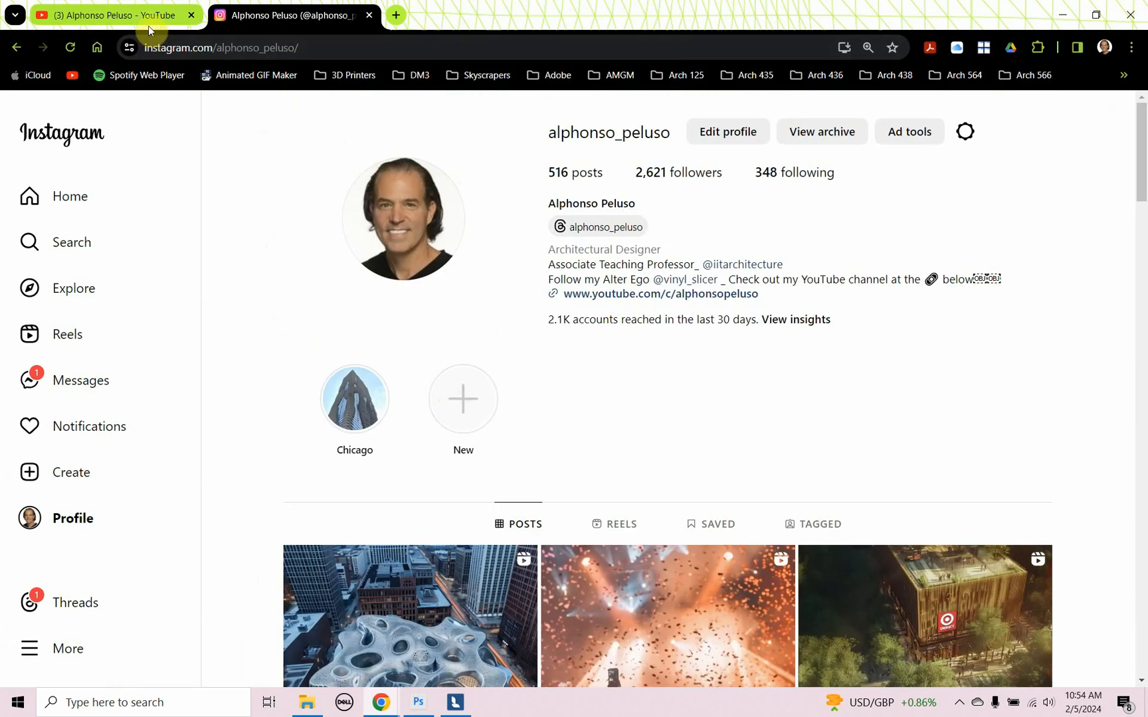
- Switch to Lumion and open the Render photos settings for the current shot to examine the additional output options
left_click(149, 25)
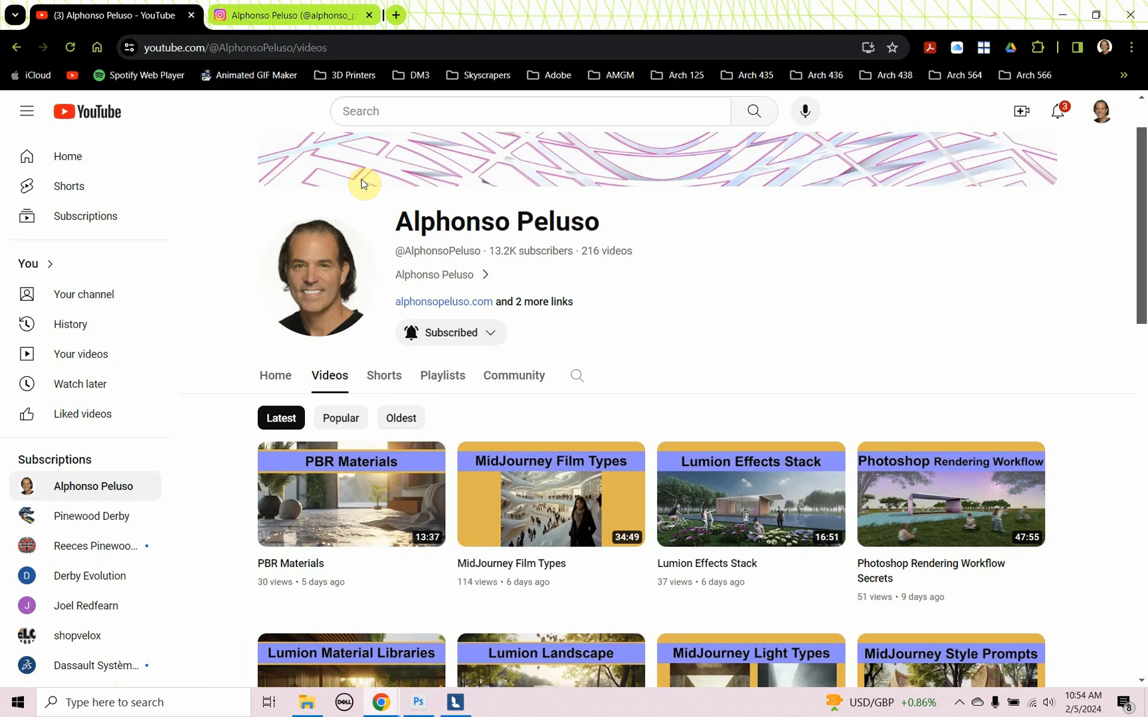
key("alt+Tab")
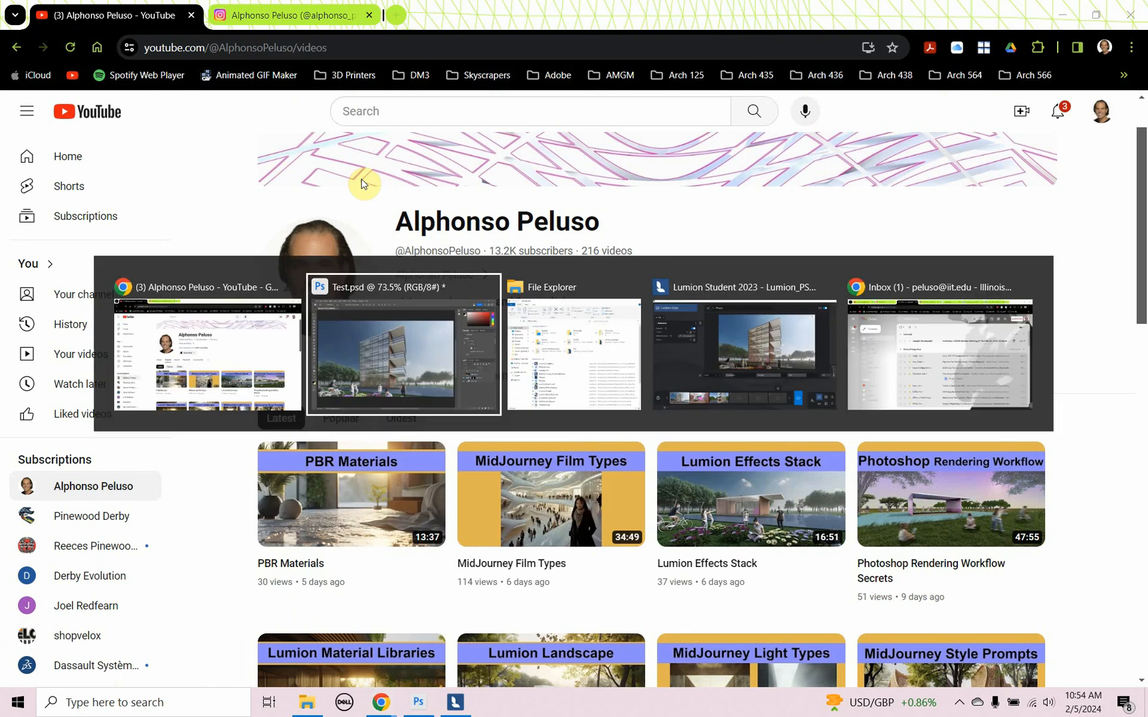
key("alt+Tab")
key("alt+Tab")
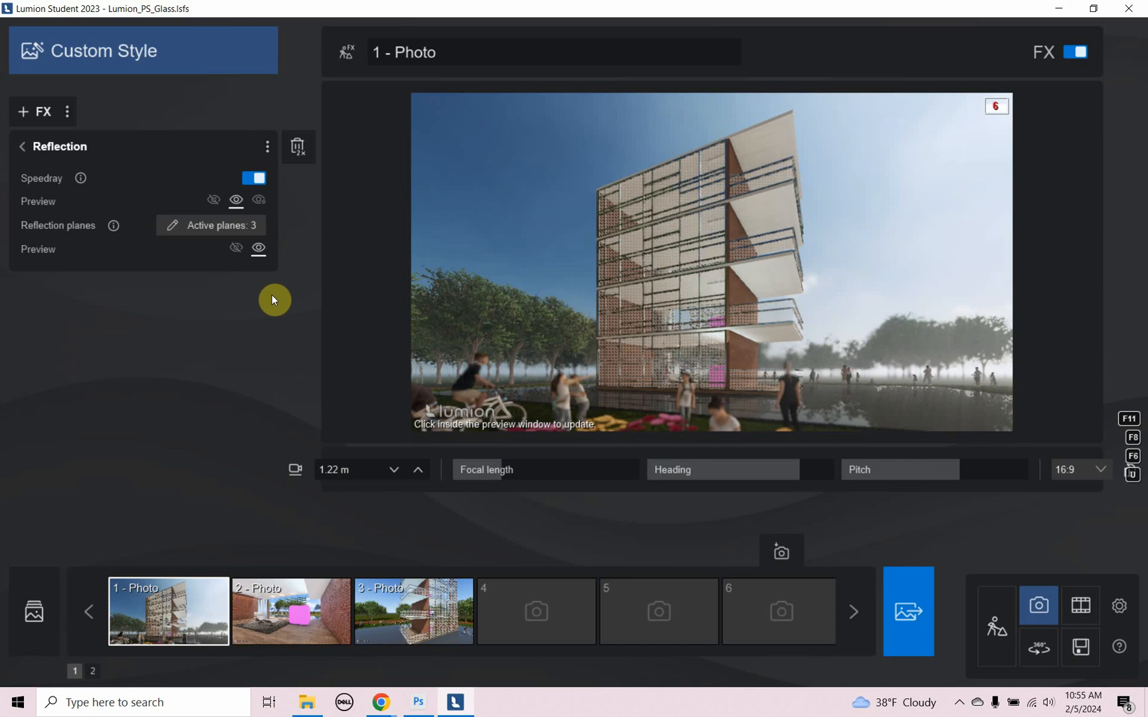
left_click(908, 612)
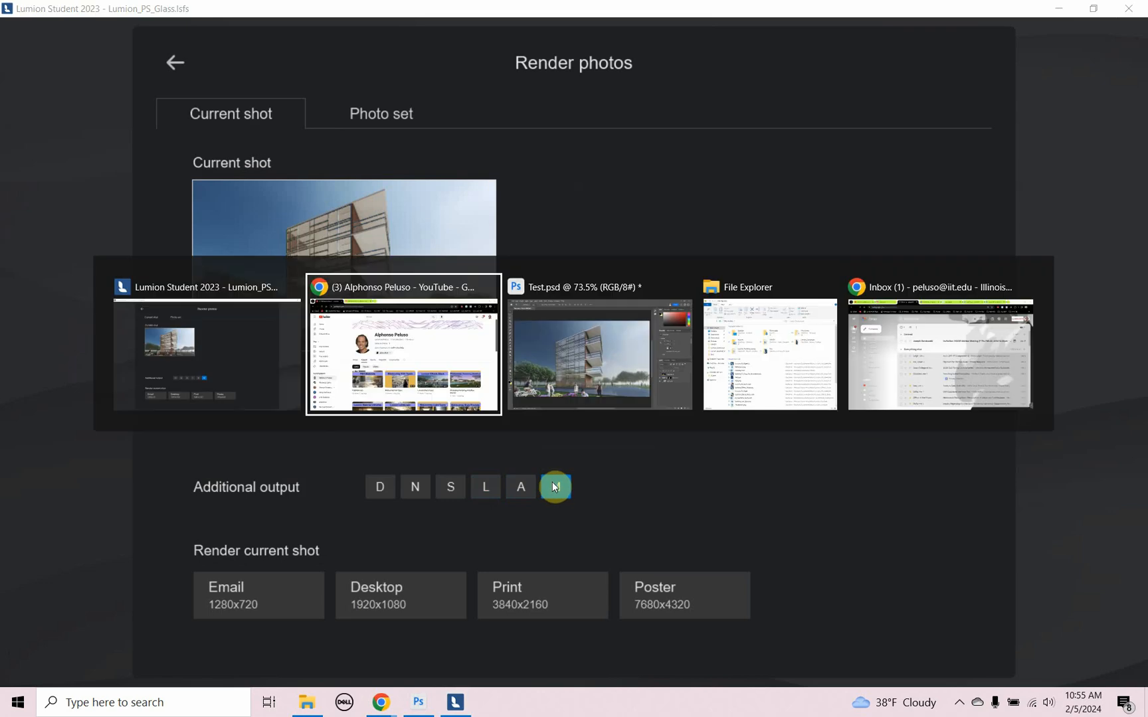
- Switch back to Photoshop and make the Glass Mat ID layer visible in Test.psd
key("alt+Tab")
left_click(945, 467)
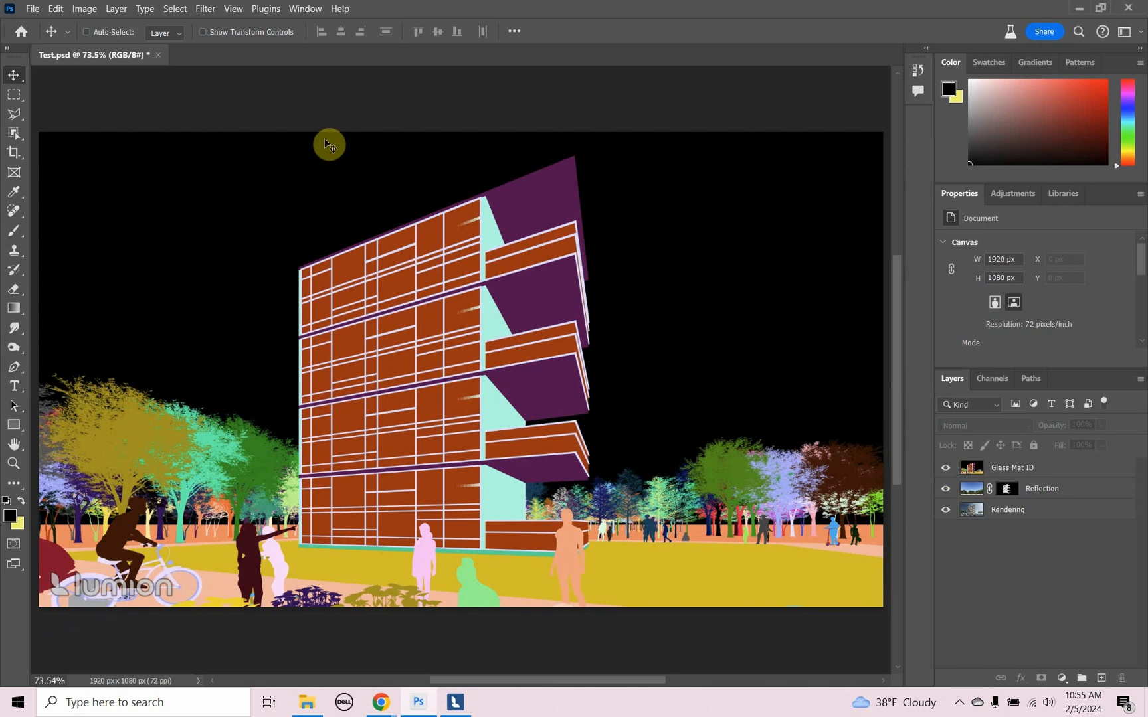
- Open the rendering Test.png from the Test folder
left_click(32, 9)
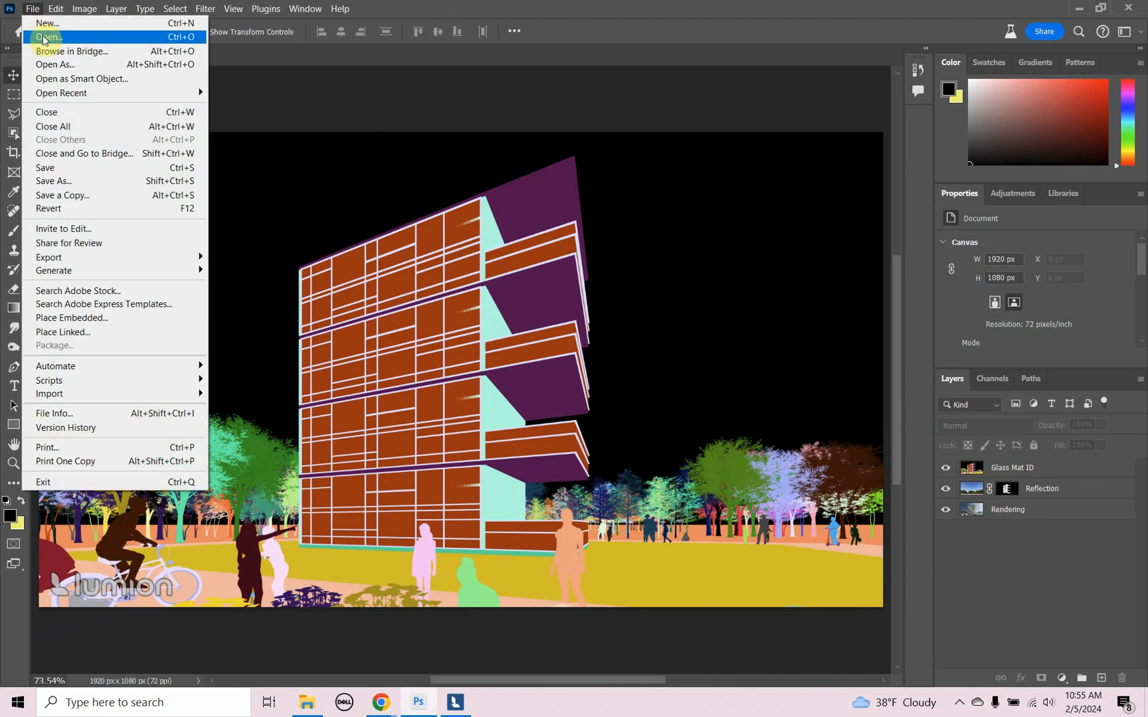
left_click(54, 39)
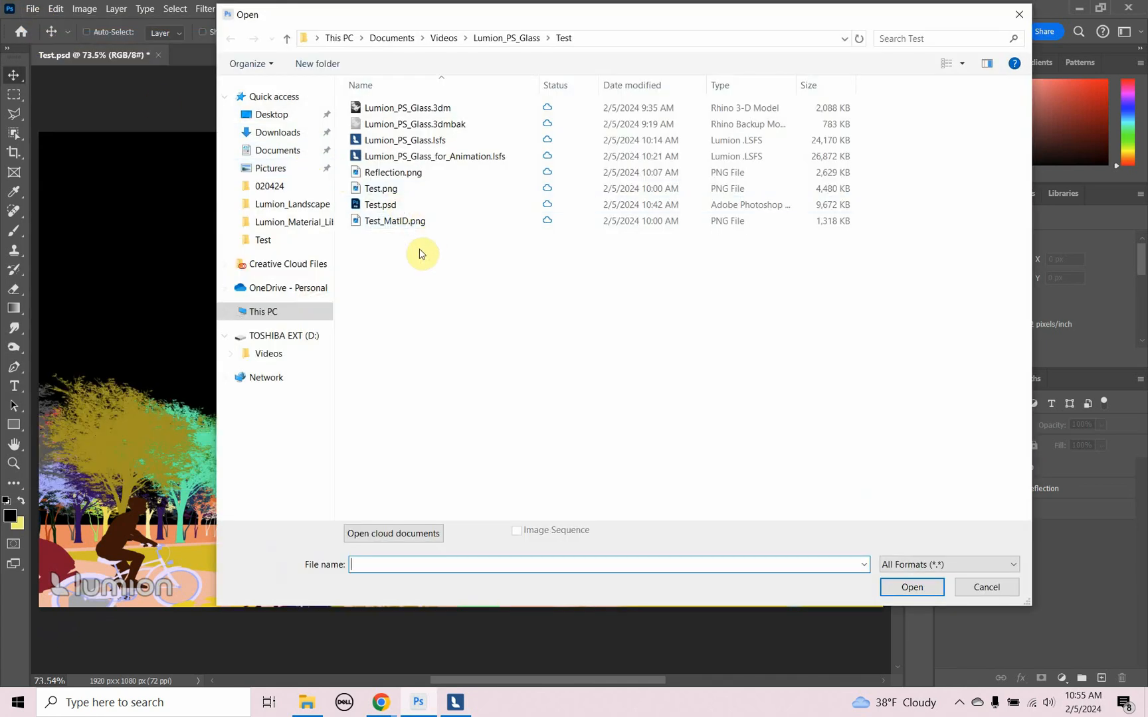
double_click(400, 189)
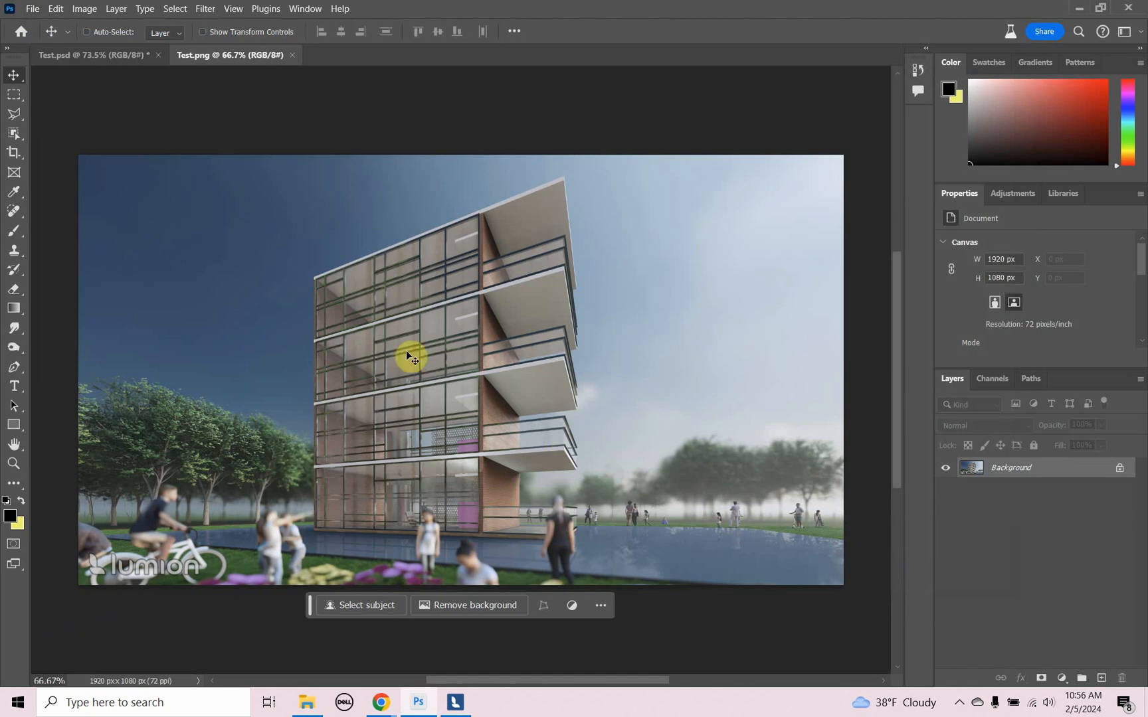
- Convert the Background of Test.png into a regular layer and rename it "Rendering"
double_click(1063, 469)
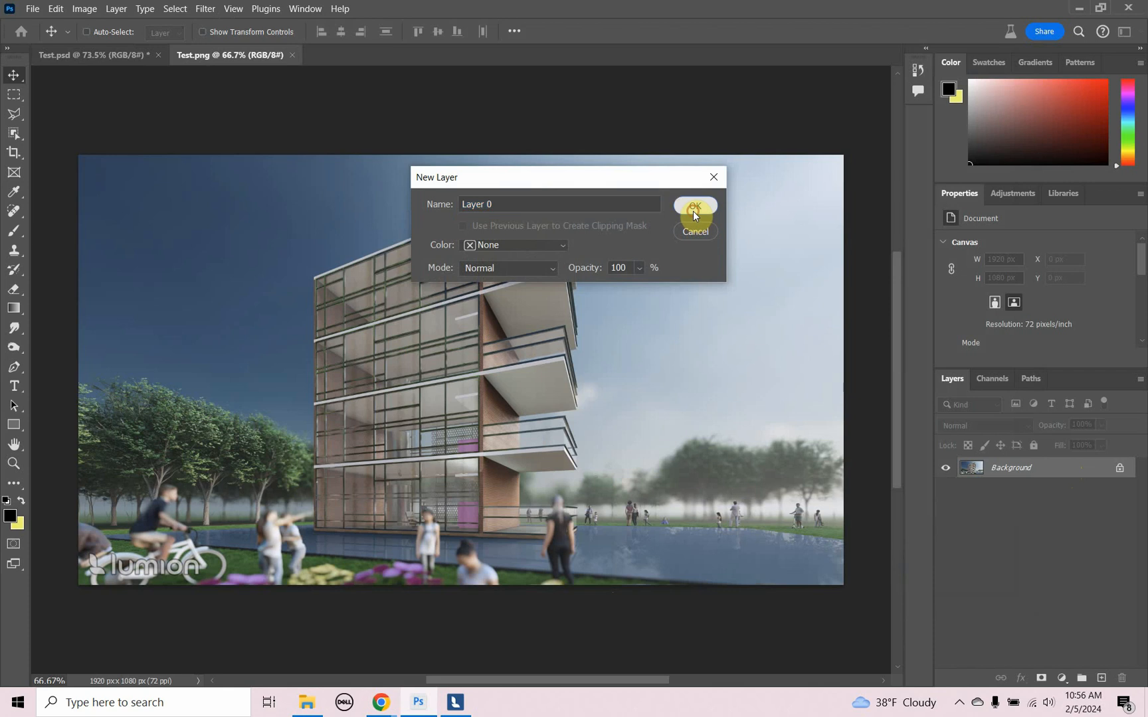
left_click(694, 211)
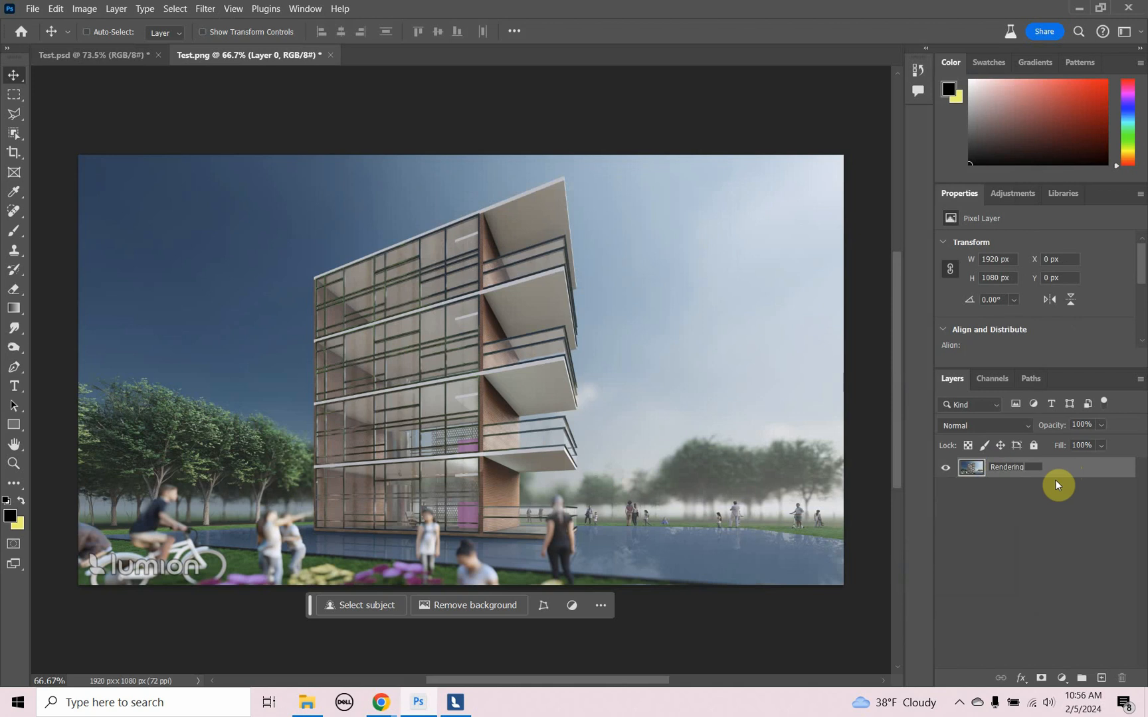
left_click(1080, 474)
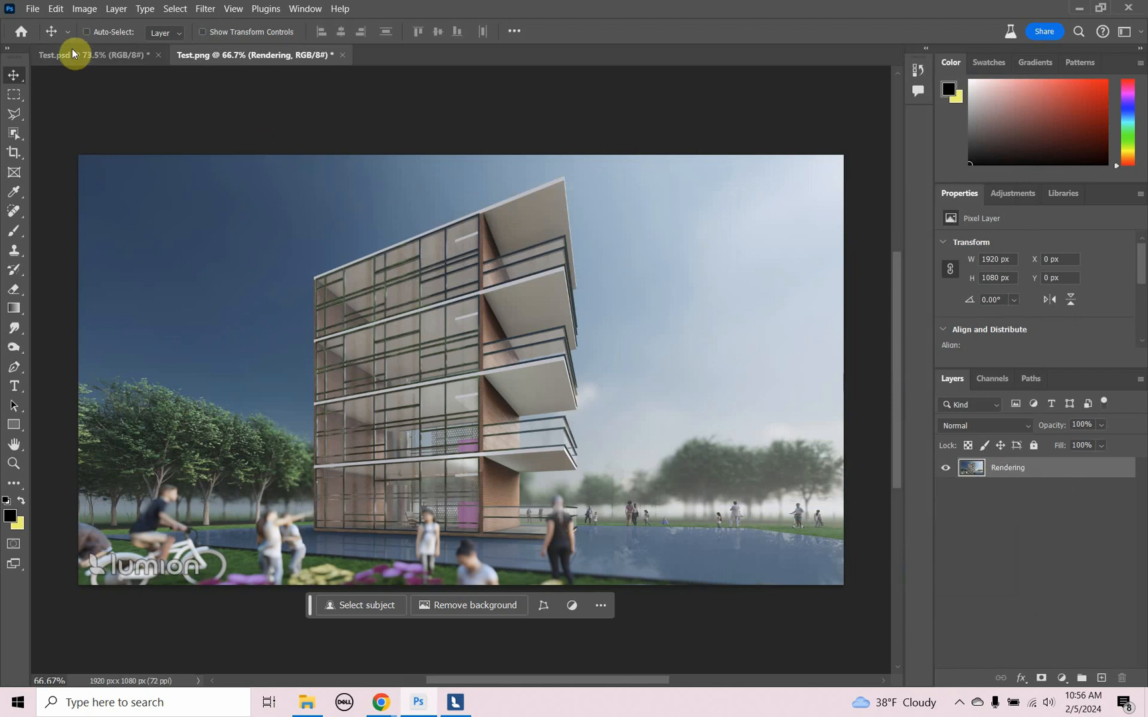
- Open the material ID image Test_MatID.png from the Test folder
left_click(33, 9)
left_click(41, 38)
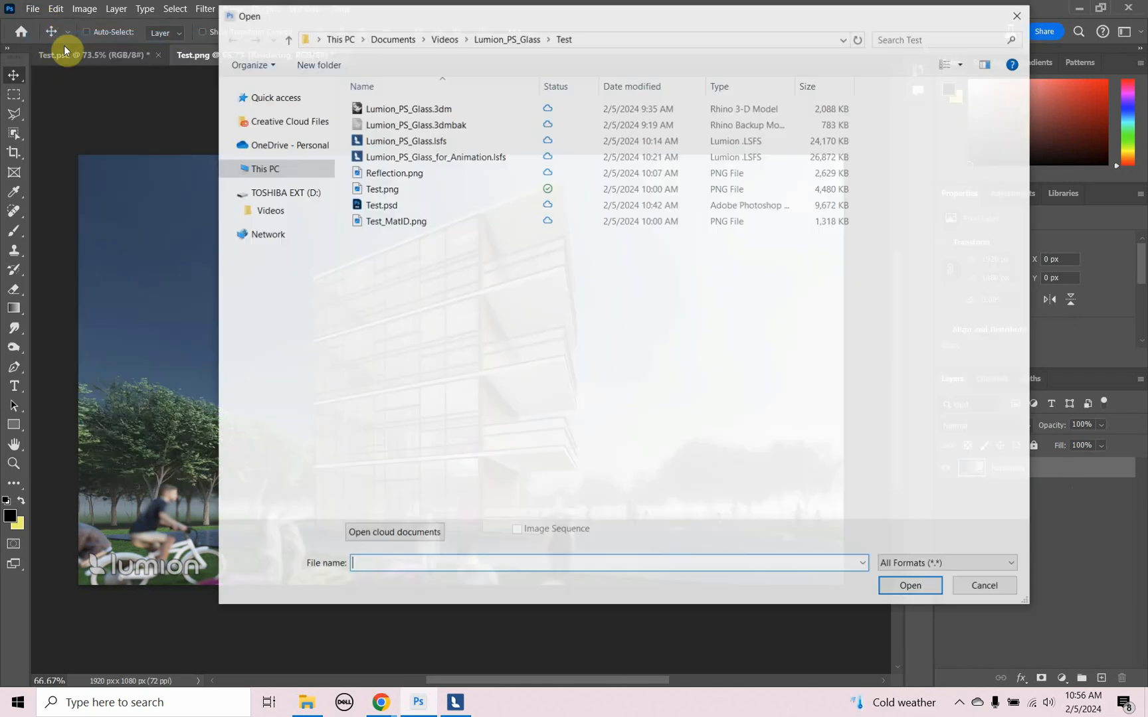
left_click(378, 220)
left_click(910, 586)
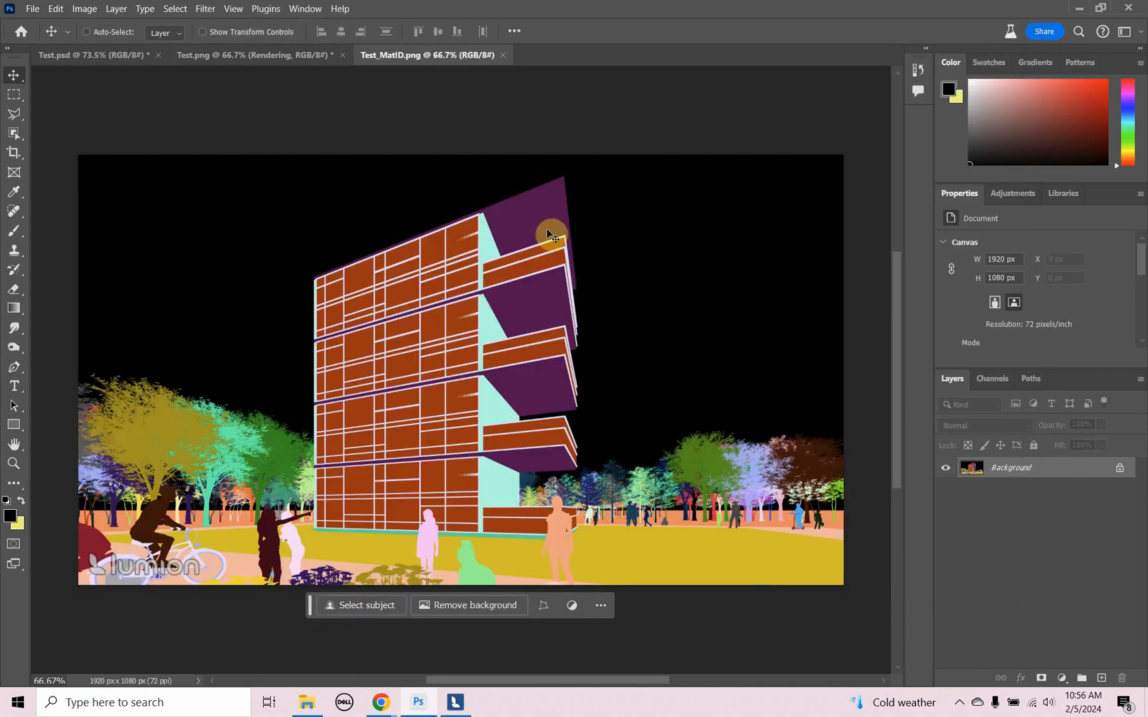
- Copy the entire material ID image, close its file, and paste it into Test.png as a layer named "Glass Mat ID"
key("ctrl+a")
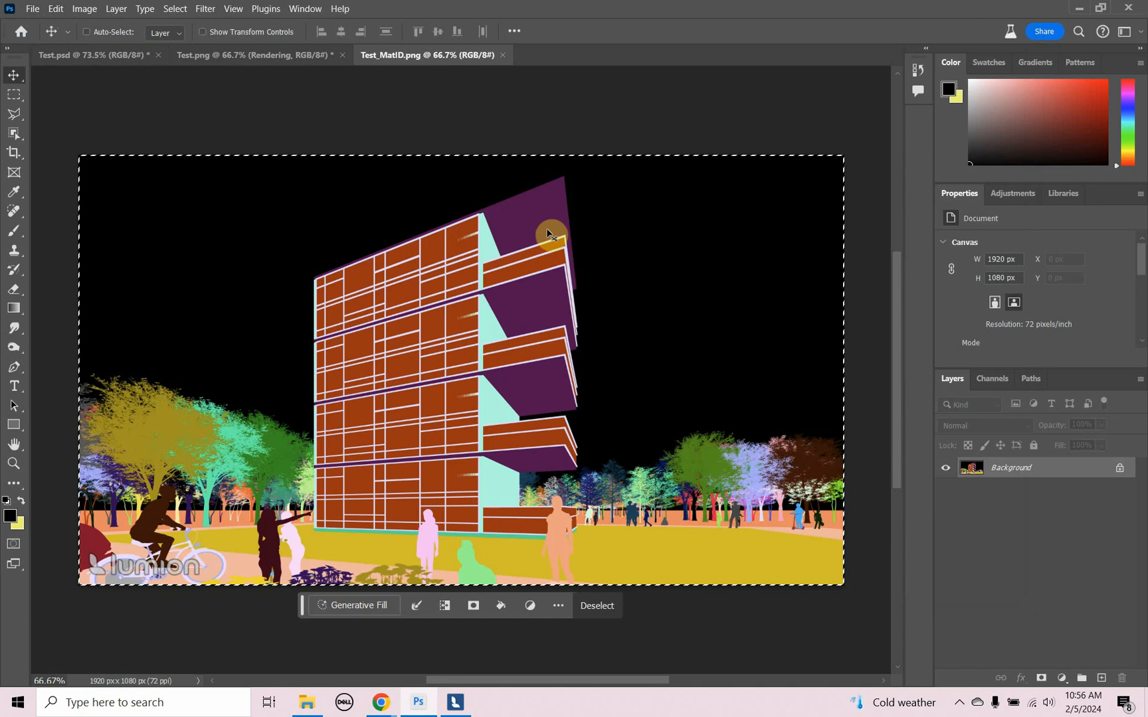
left_click(503, 54)
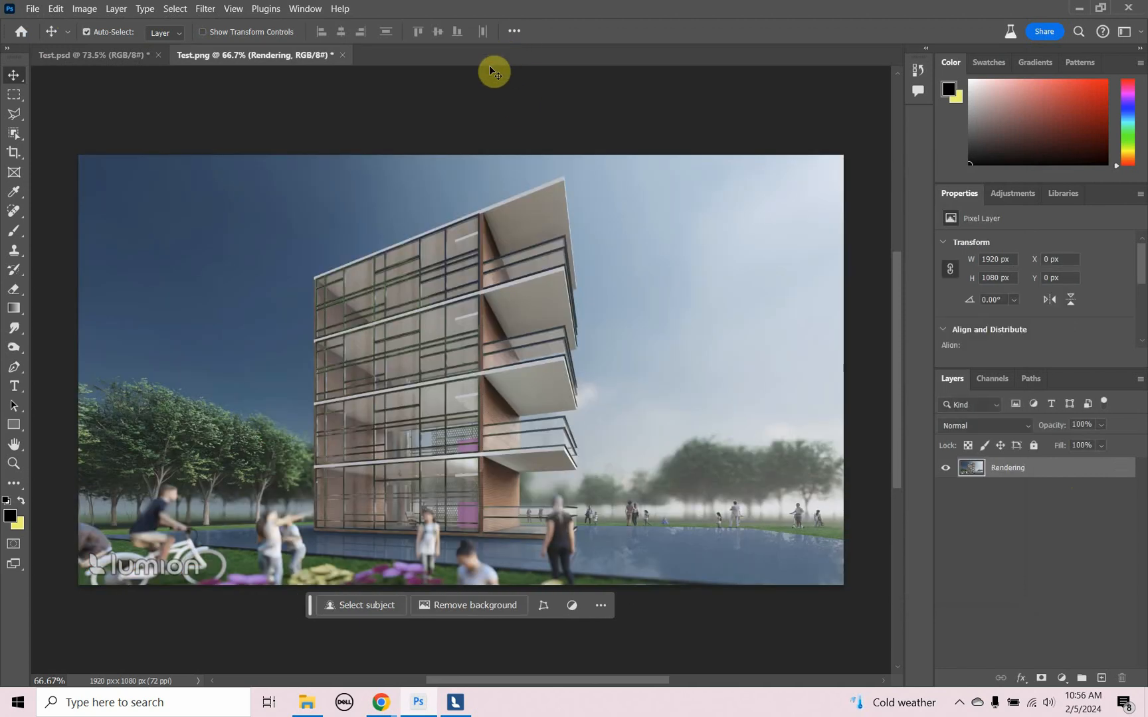
key("ctrl+v")
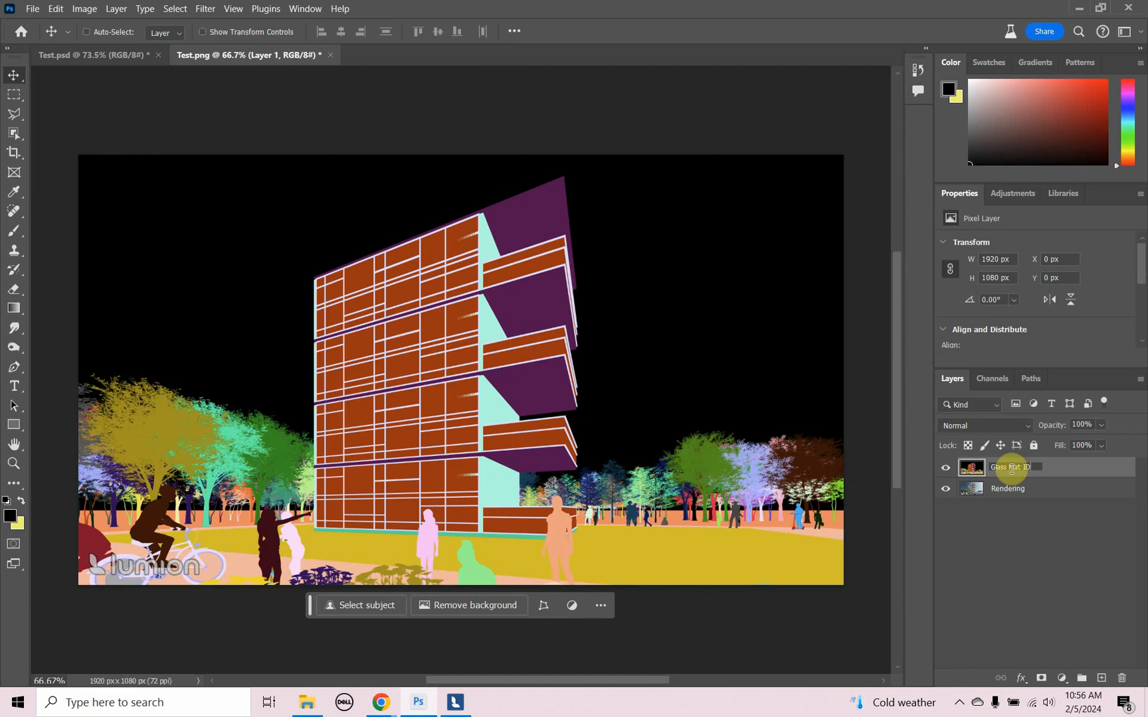
left_click(1090, 476)
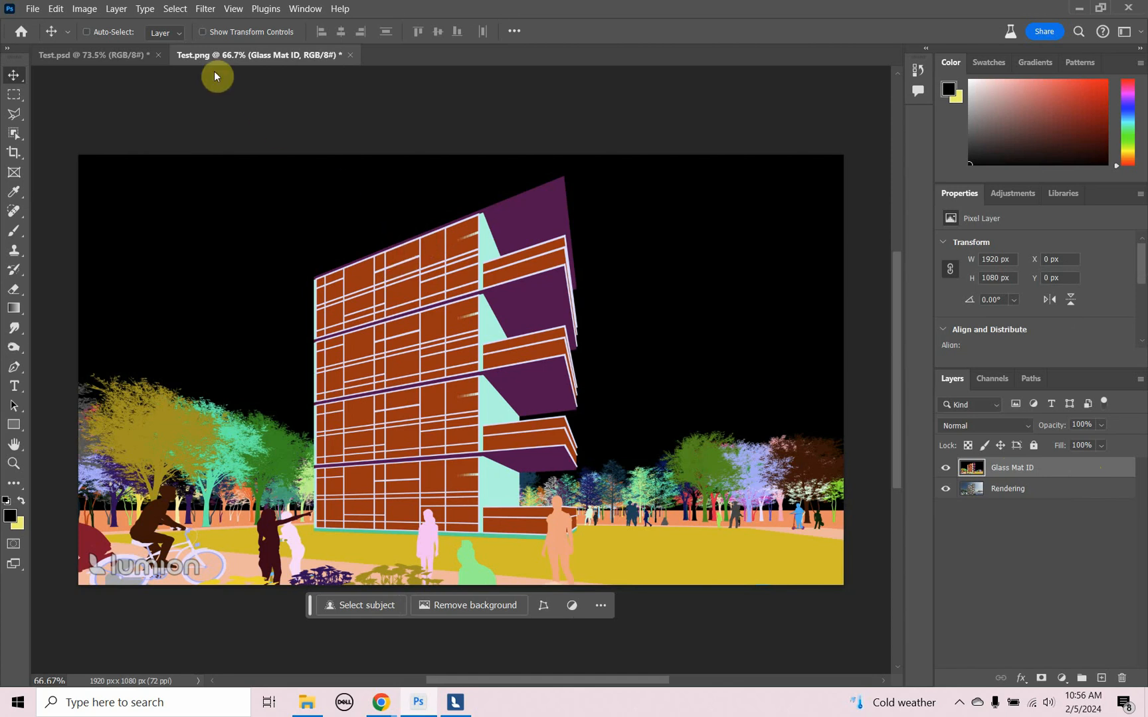
- Select the building's orange-brown glass areas on the Glass Mat ID layer with Color Range, sampling their color and adjusting the fuzziness
left_click(180, 16)
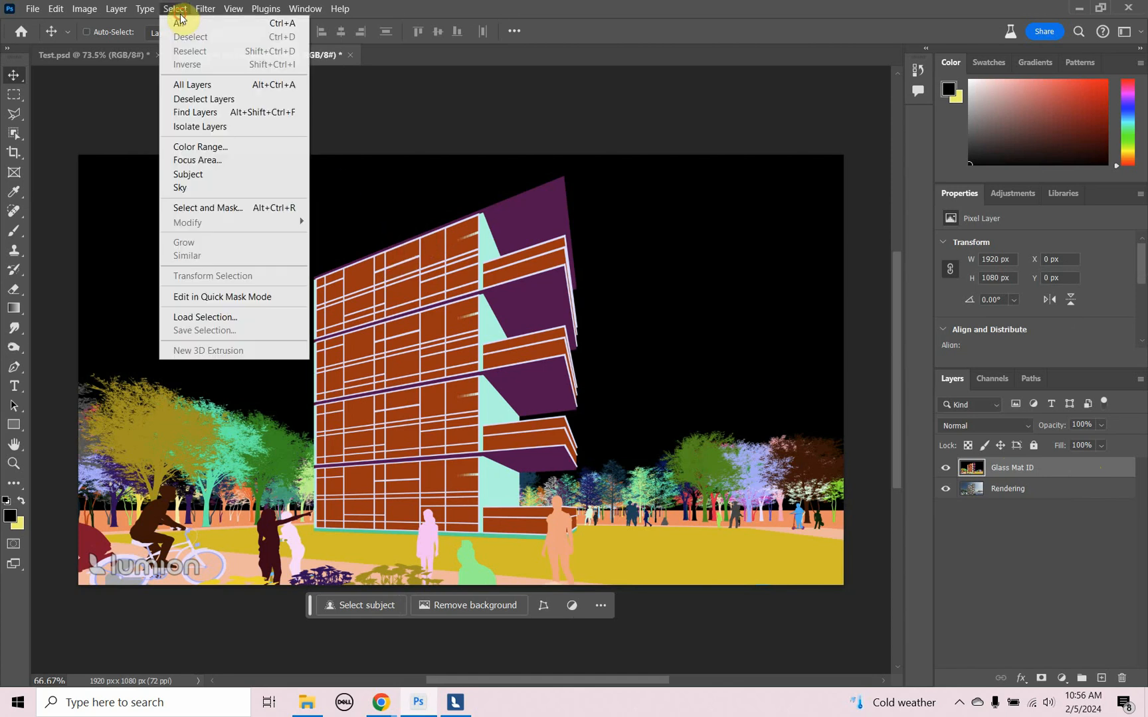
left_click(215, 150)
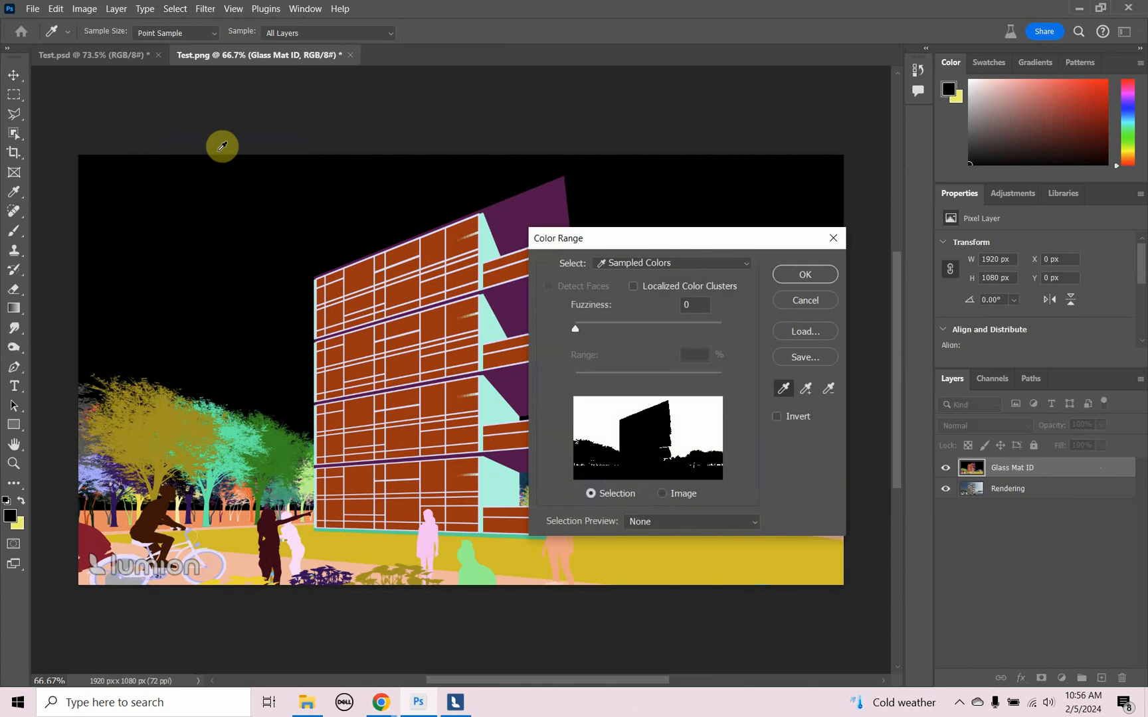
left_click(403, 290)
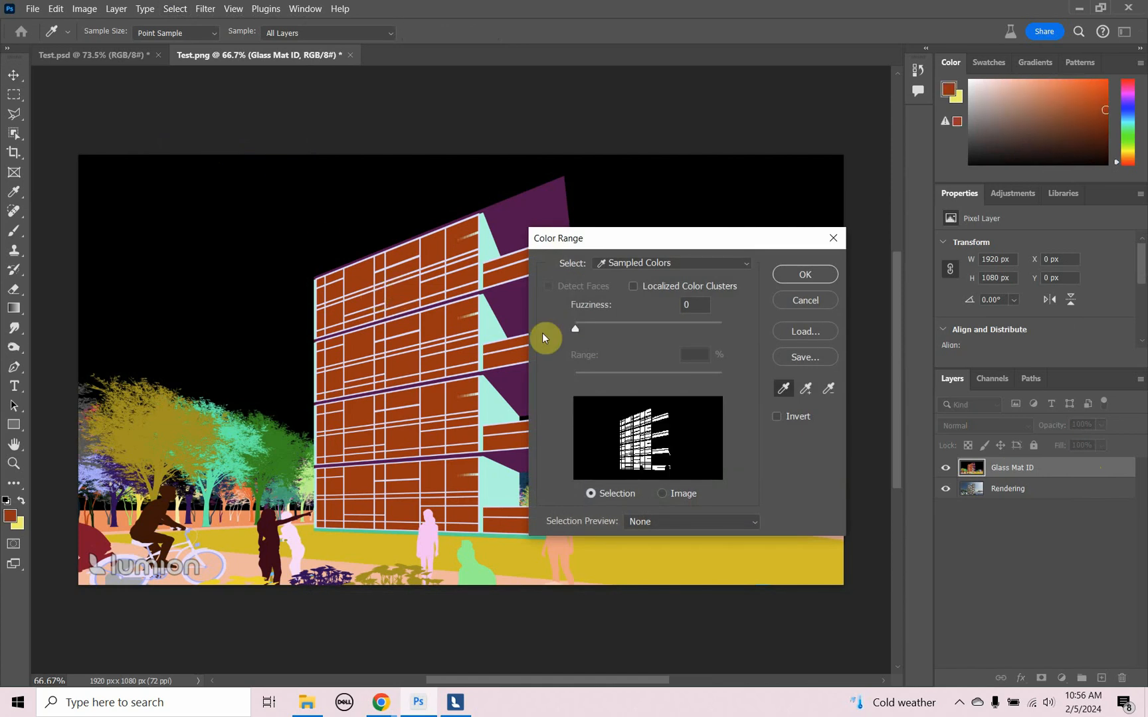
left_click_drag(576, 337, 608, 338)
left_click(795, 277)
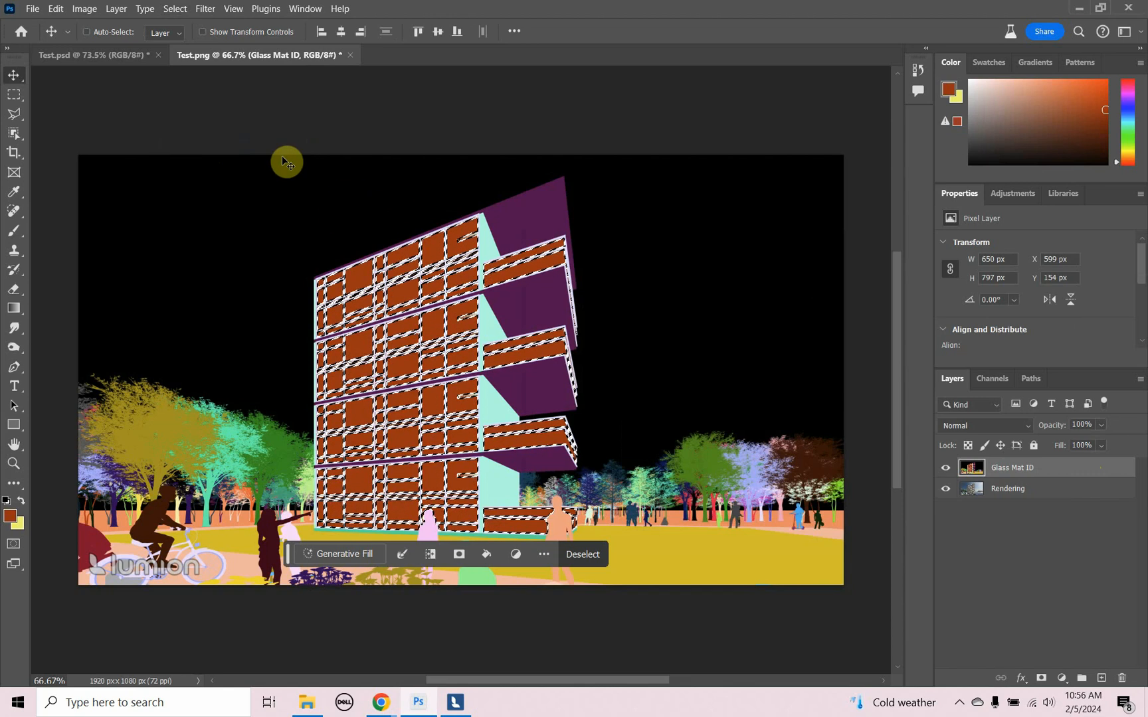
- Save the glass selection as a new channel named "Glass" in Test.png, and deselect it
left_click(179, 10)
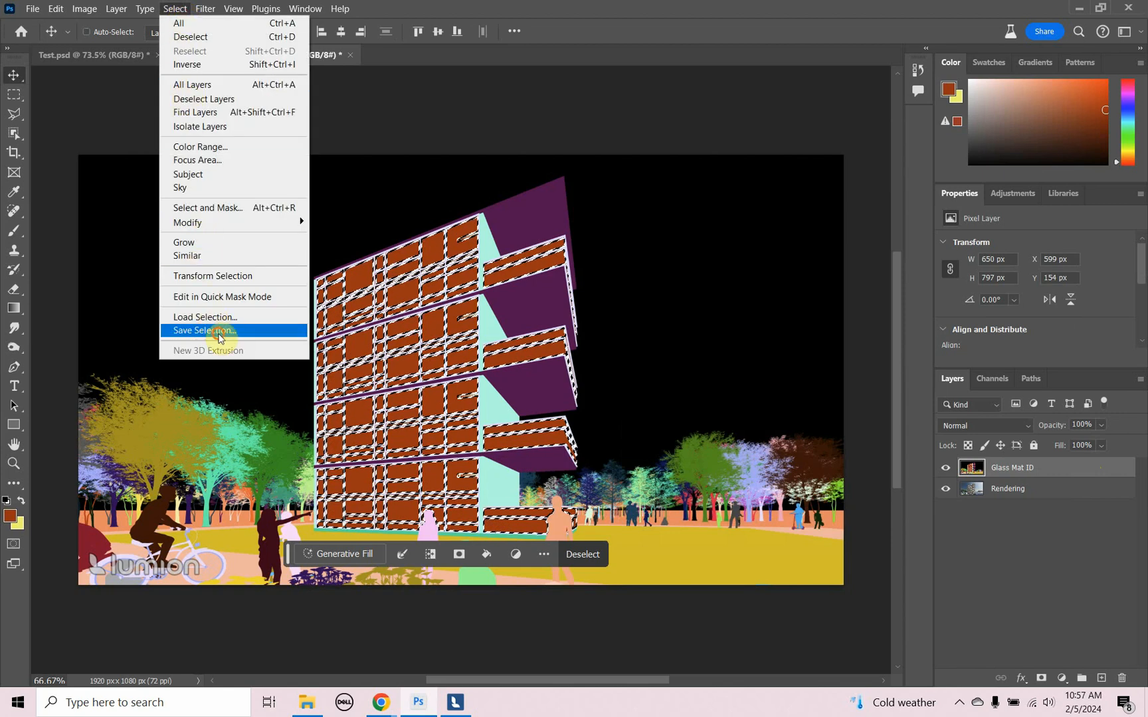
left_click(220, 330)
type("G")
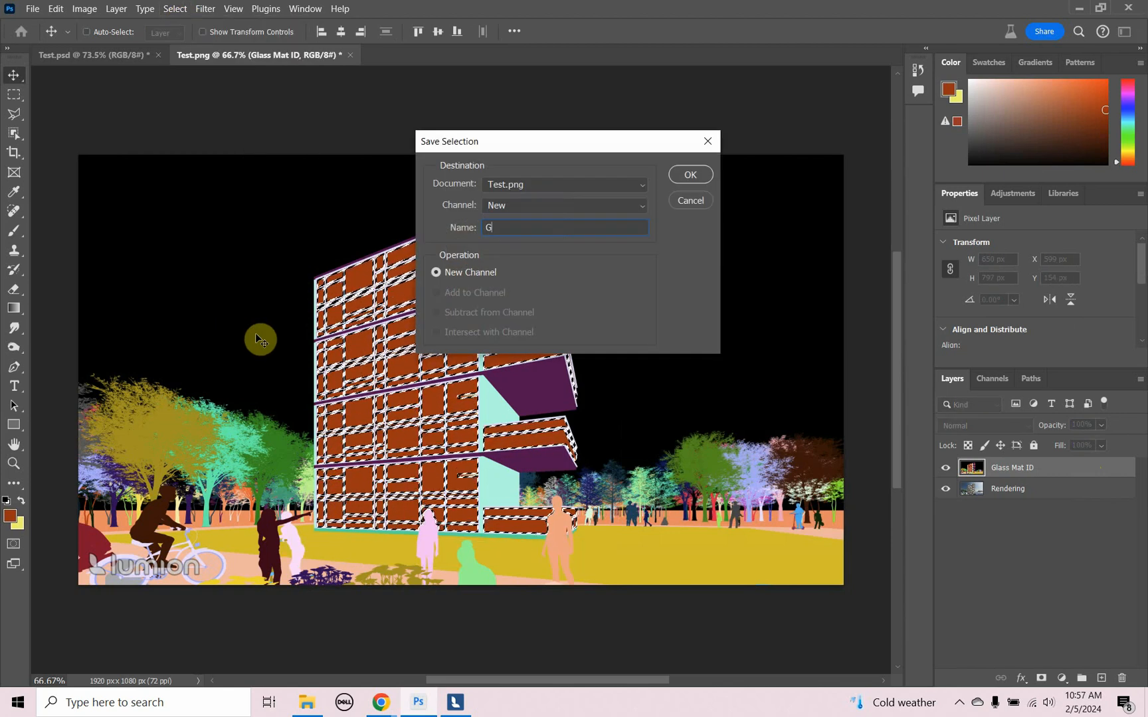
type("lass")
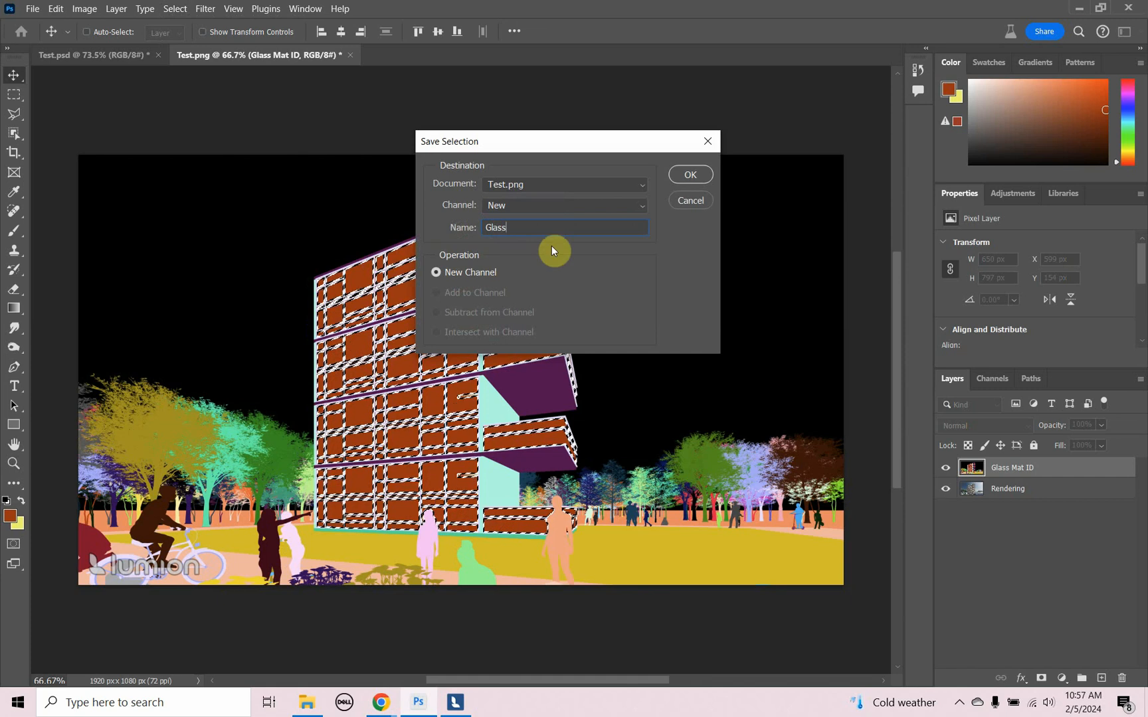
left_click(684, 176)
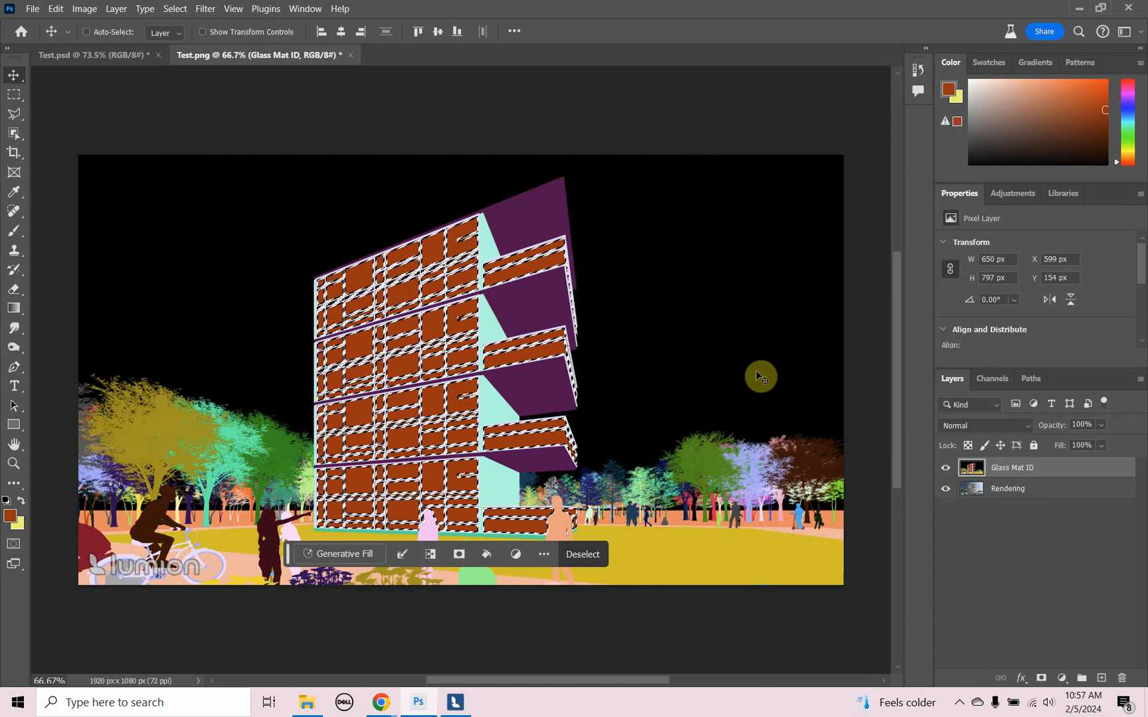
key("ctrl+d")
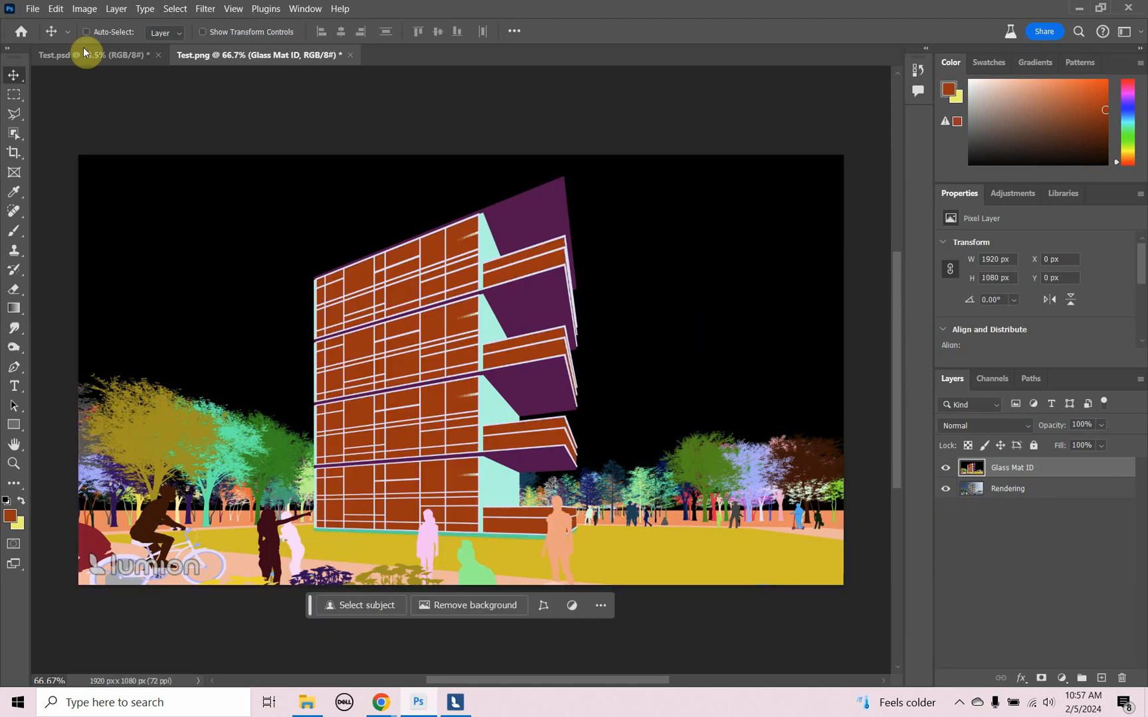
- Open the reflection image Reflection.png from the Test folder
left_click(32, 9)
left_click(56, 31)
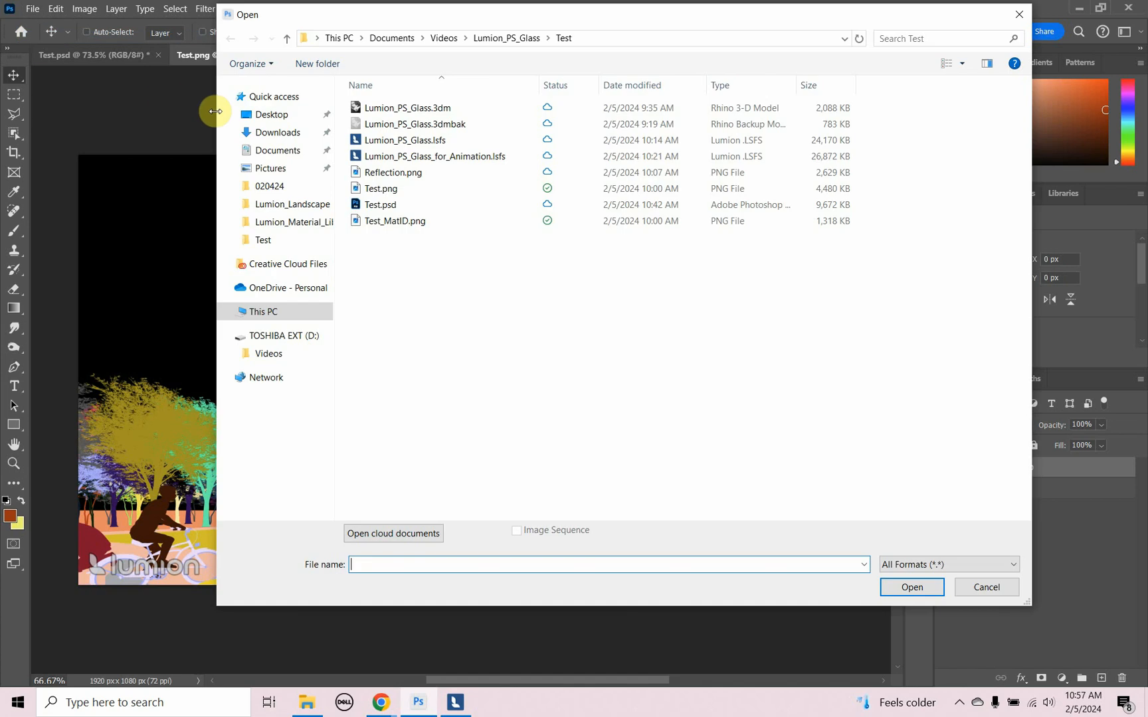
left_click(401, 176)
left_click(902, 587)
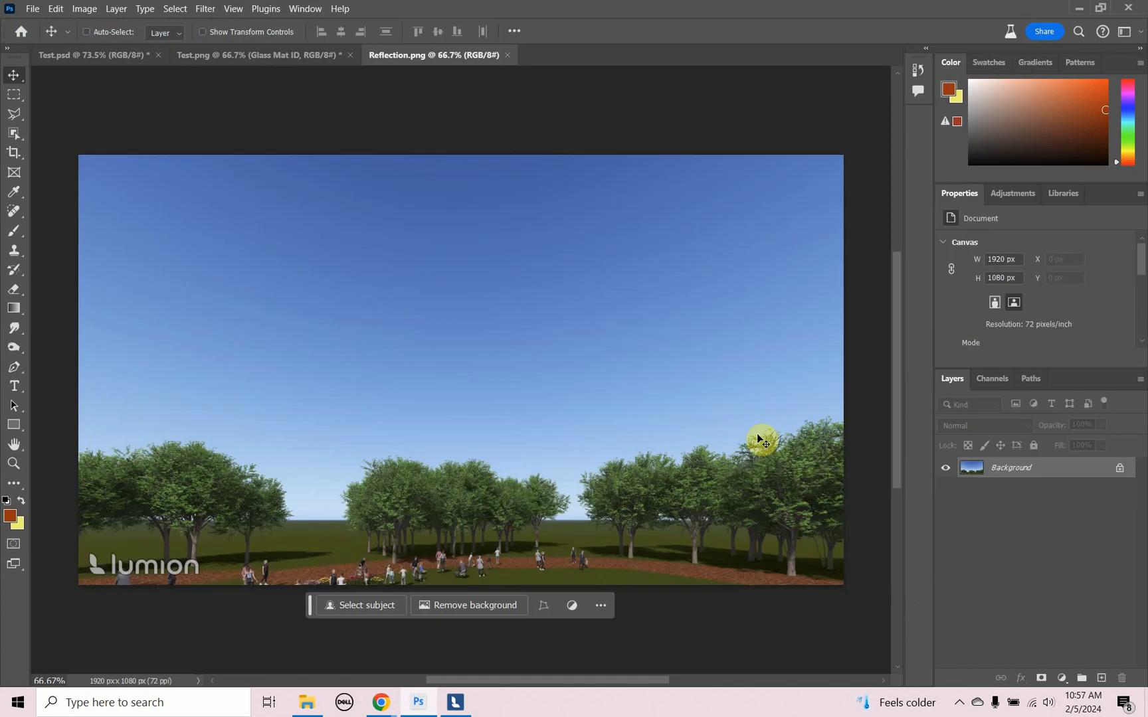
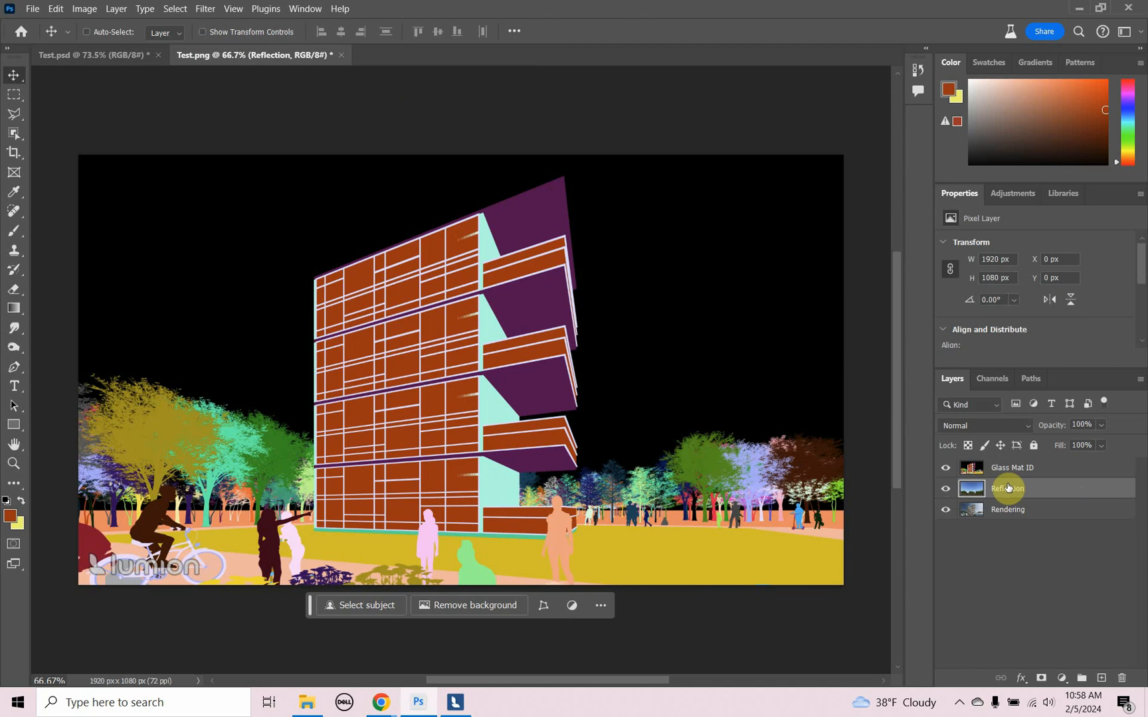
- Load the saved Glass channel as a new selection in Test.png with the Reflection layer active
left_click(944, 470)
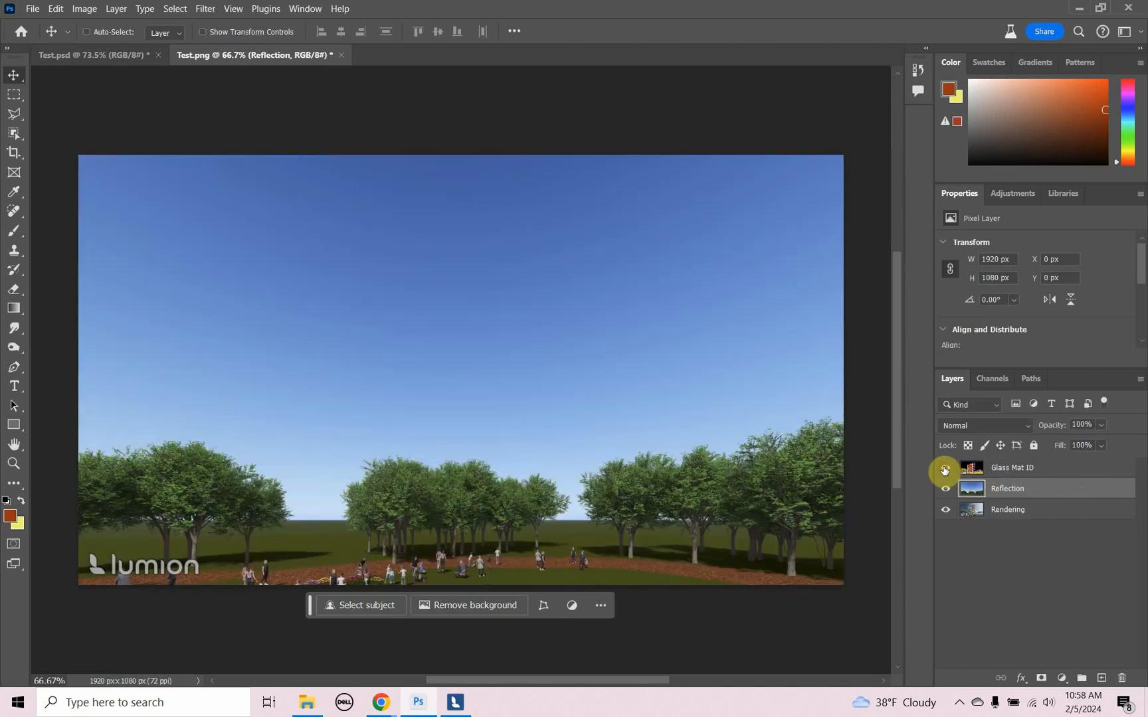
left_click(944, 469)
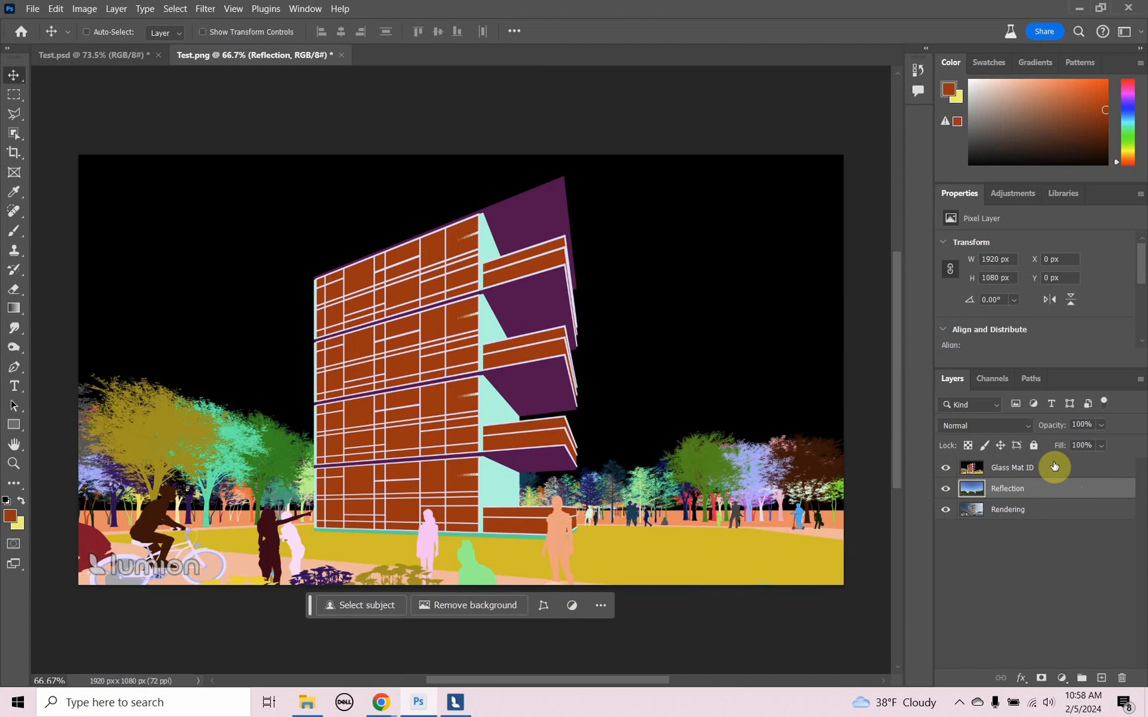
left_click(176, 9)
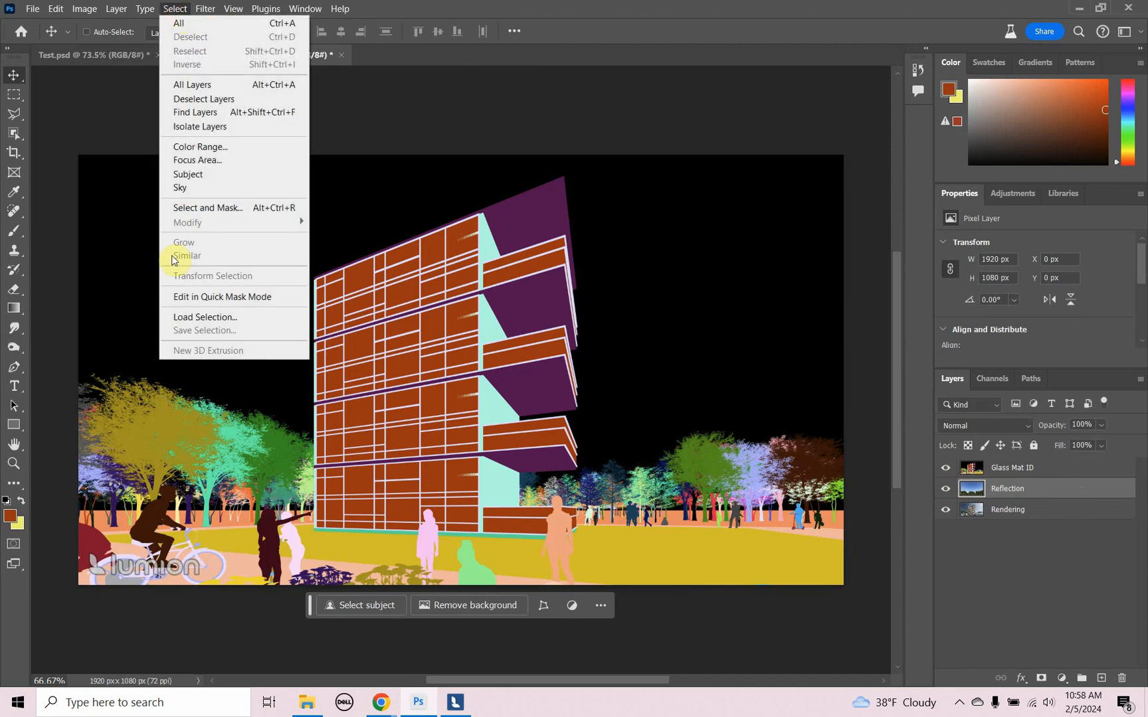
left_click(190, 317)
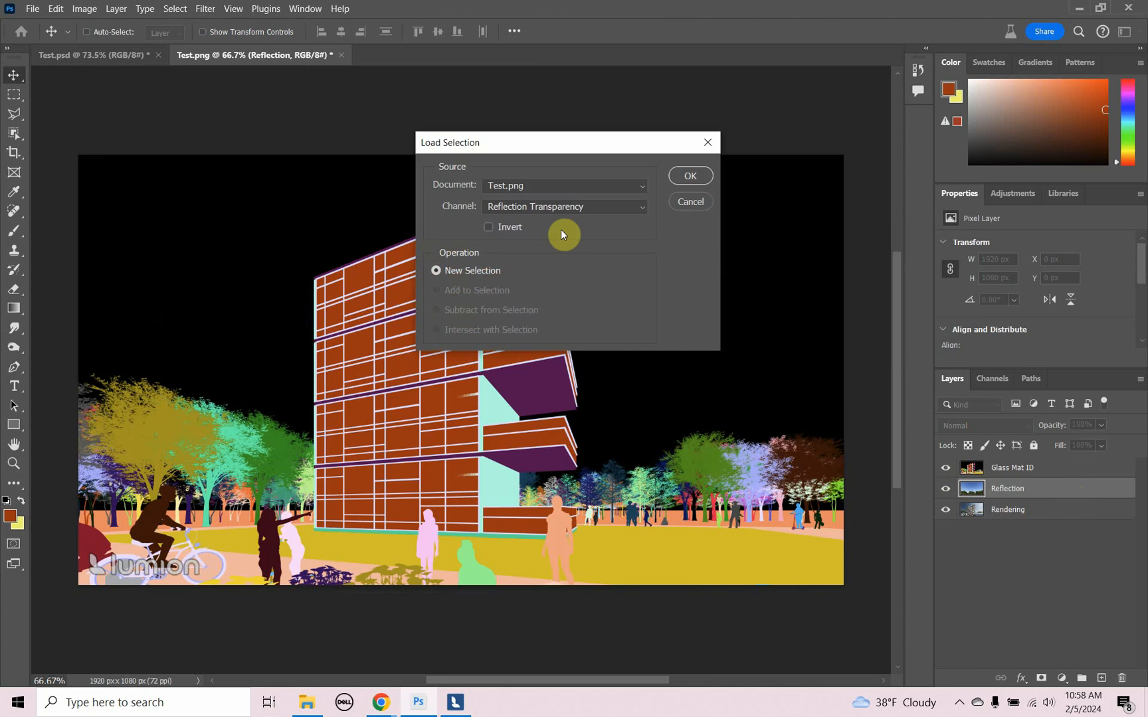
left_click(576, 212)
left_click(606, 241)
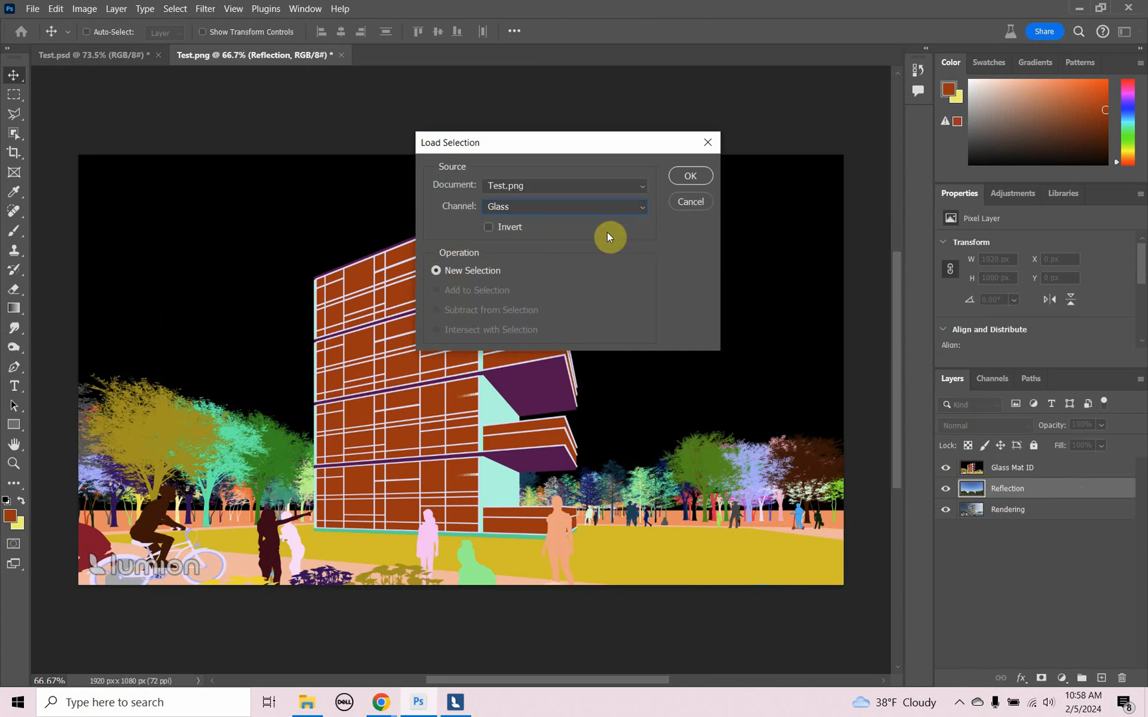
left_click(689, 177)
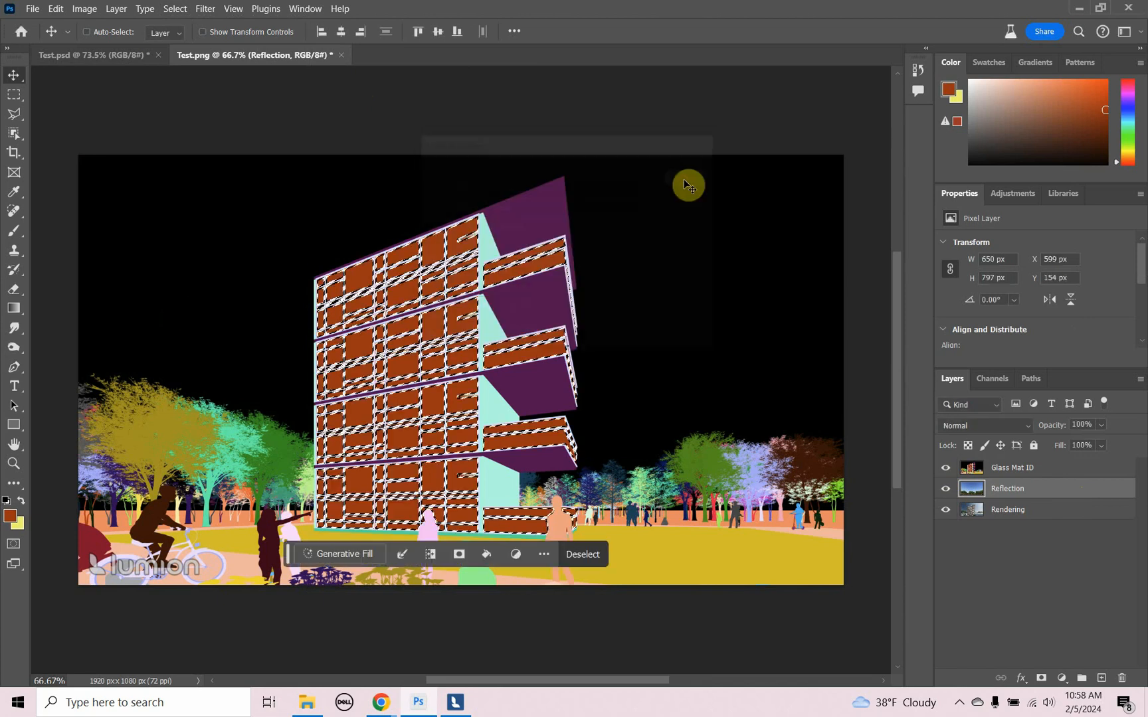
- Hide the Glass Mat ID layer and mask the Reflection layer with the glass selection
left_click(945, 469)
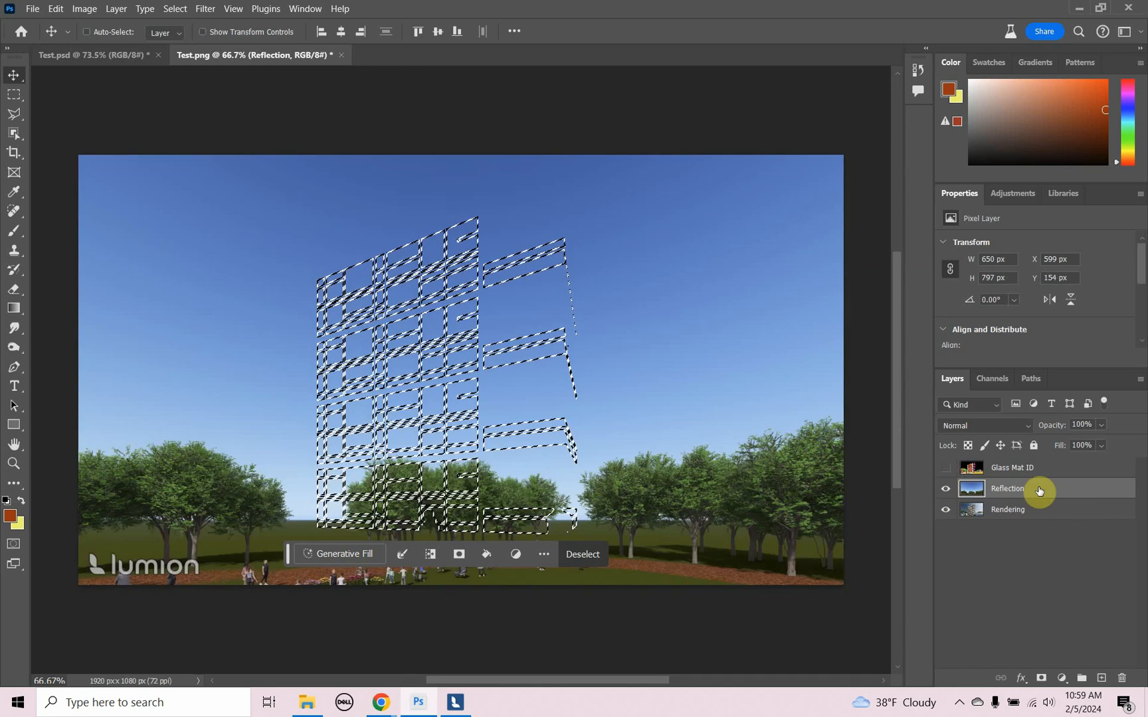
left_click(1042, 679)
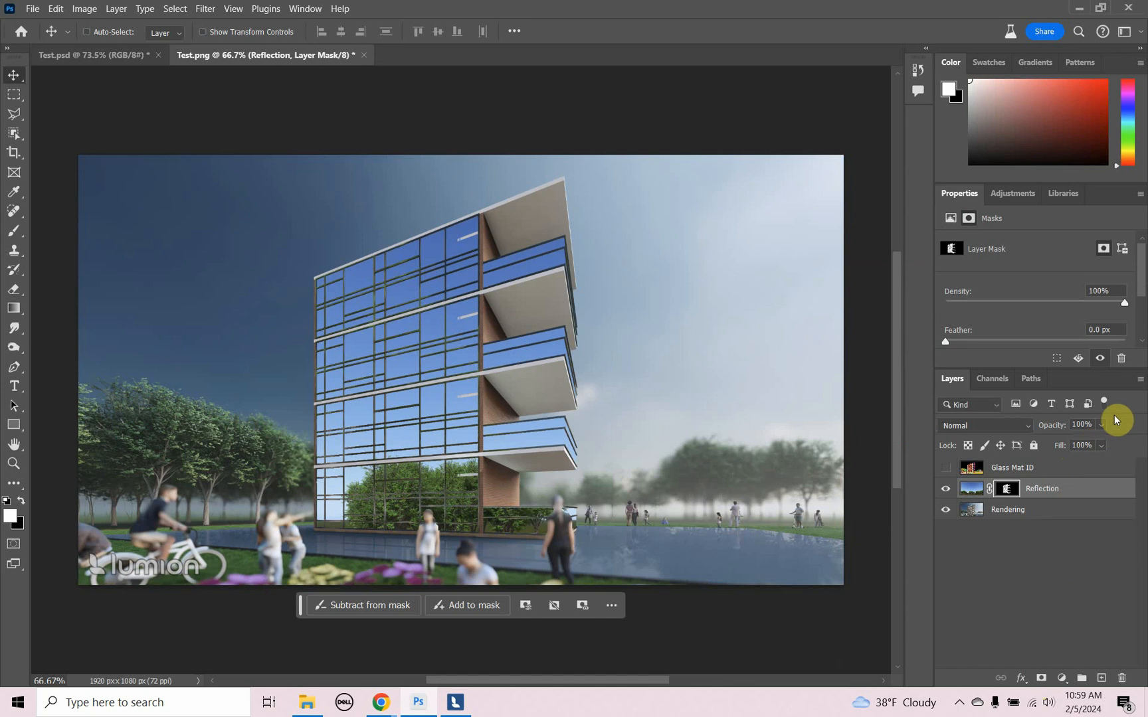
- Lower the Reflection layer's opacity to 51% and move the layer upward over the building
left_click(1100, 426)
left_click_drag(1093, 443, 1091, 444)
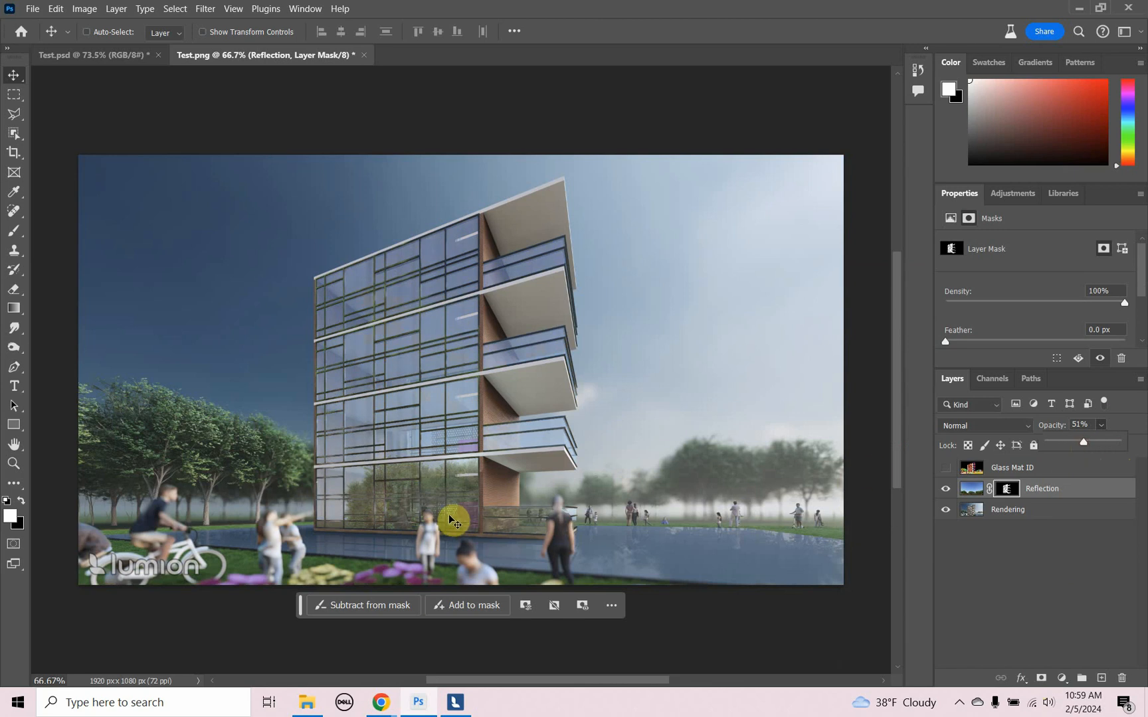
left_click_drag(450, 522, 451, 489)
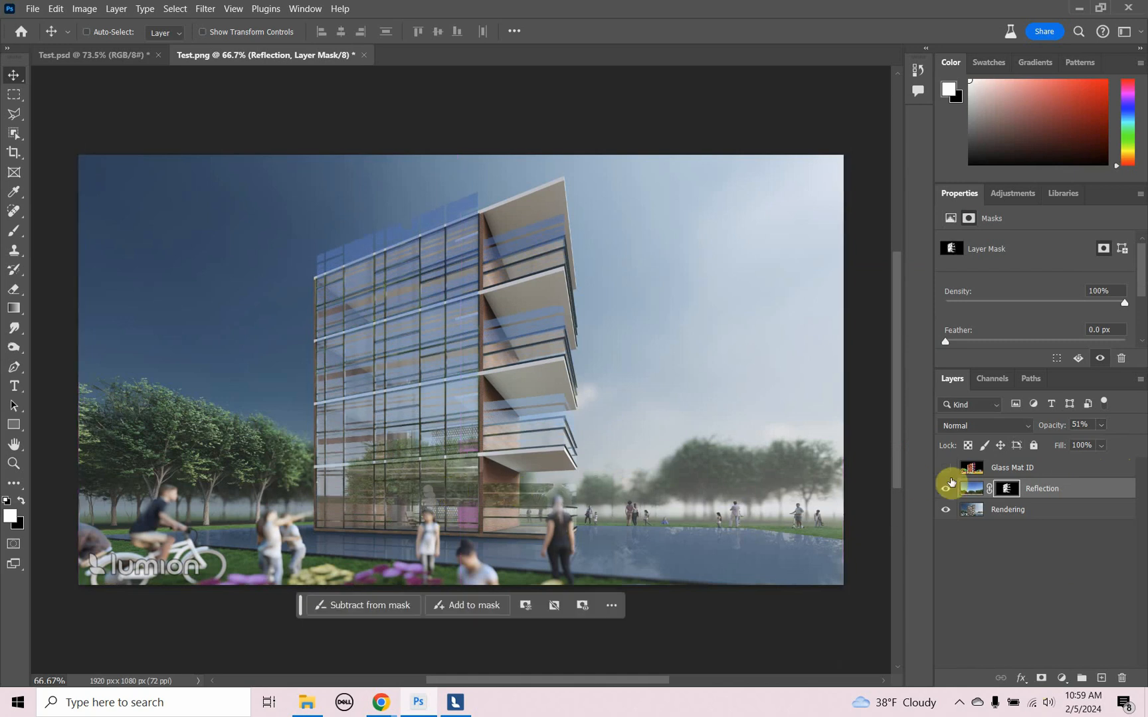
- Disable the Reflection layer's mask and move the full reflection image further up
right_click(1005, 492)
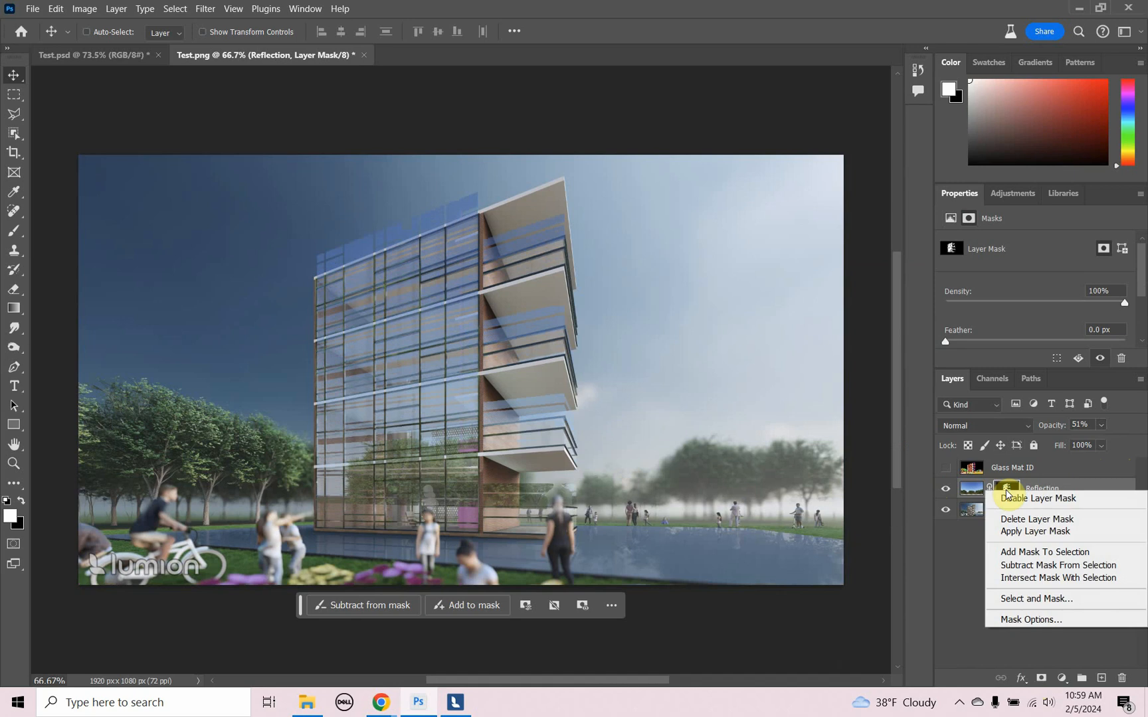
left_click(1013, 499)
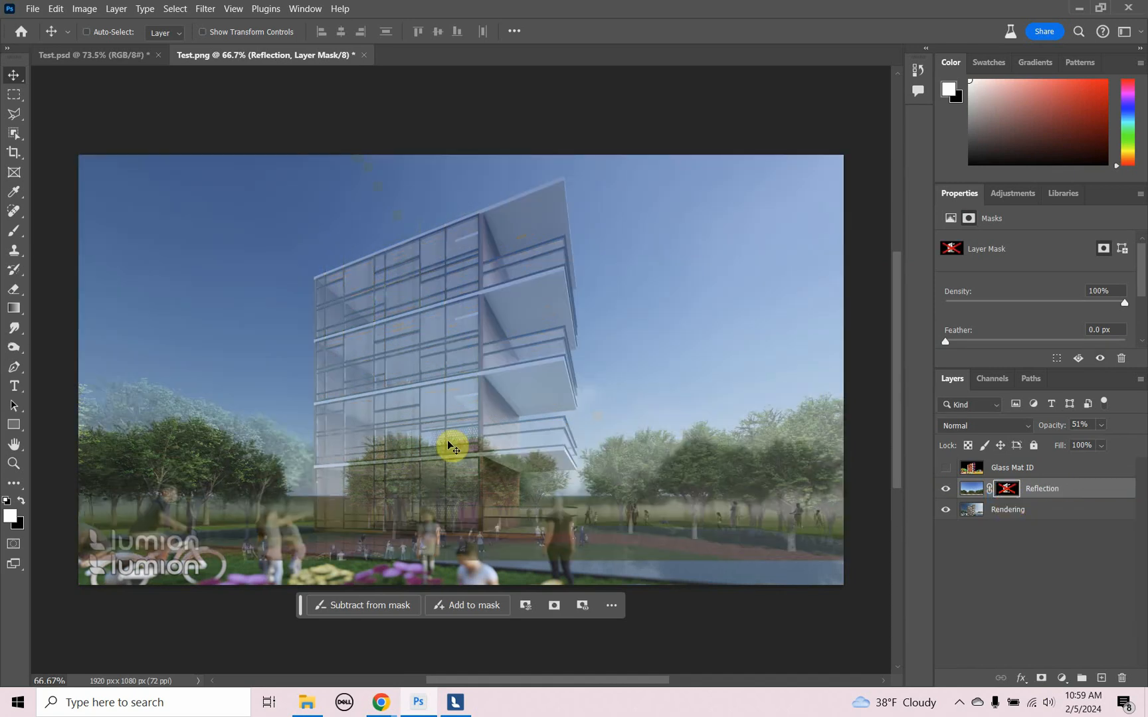
left_click_drag(452, 450, 458, 420)
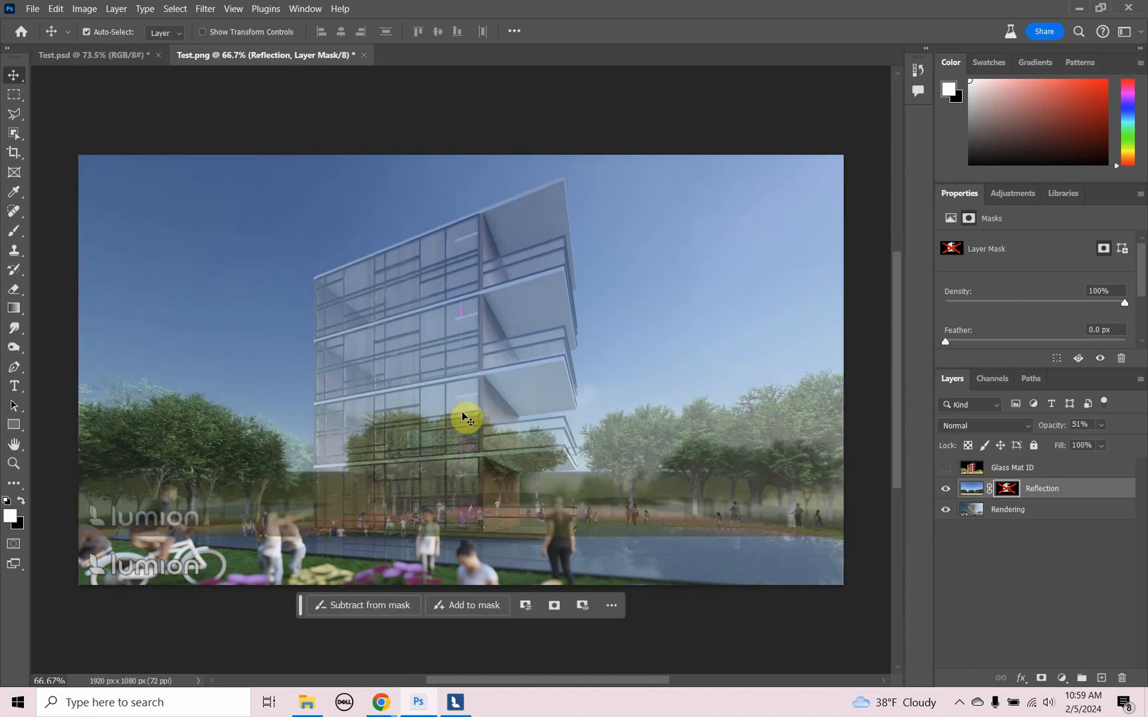
- Scale the Reflection layer to about 110% with Free Transform and reposition it slightly lower so it spans the canvas width
key("ctrl+t")
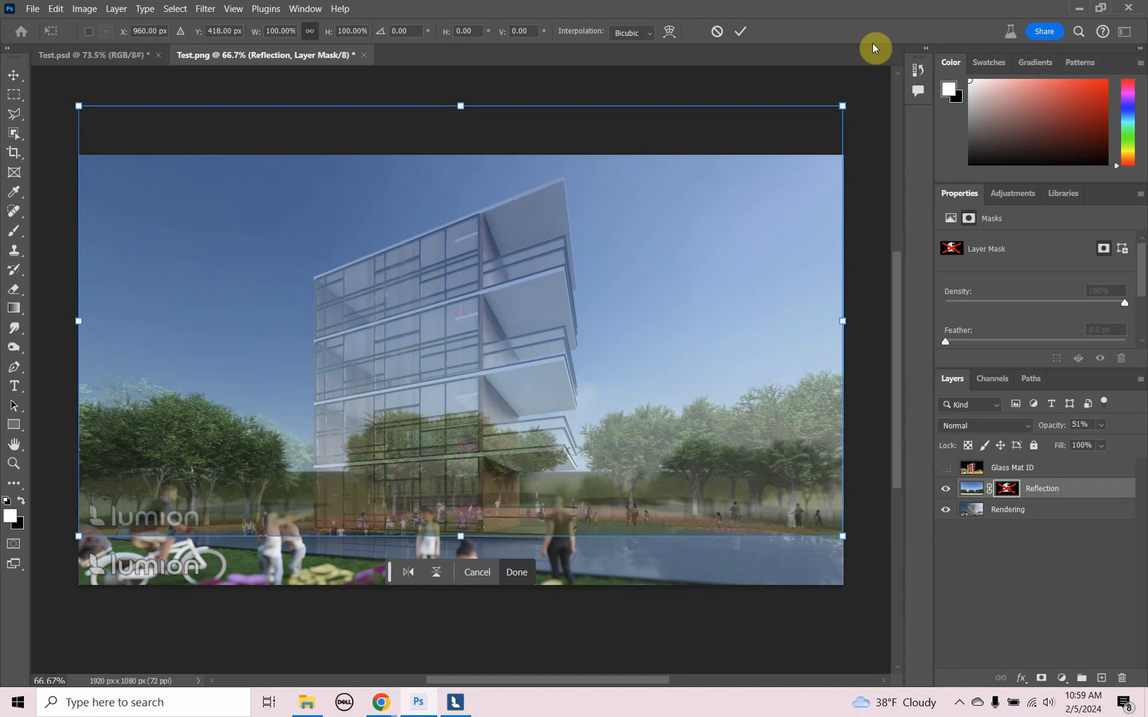
left_click_drag(843, 105, 875, 90)
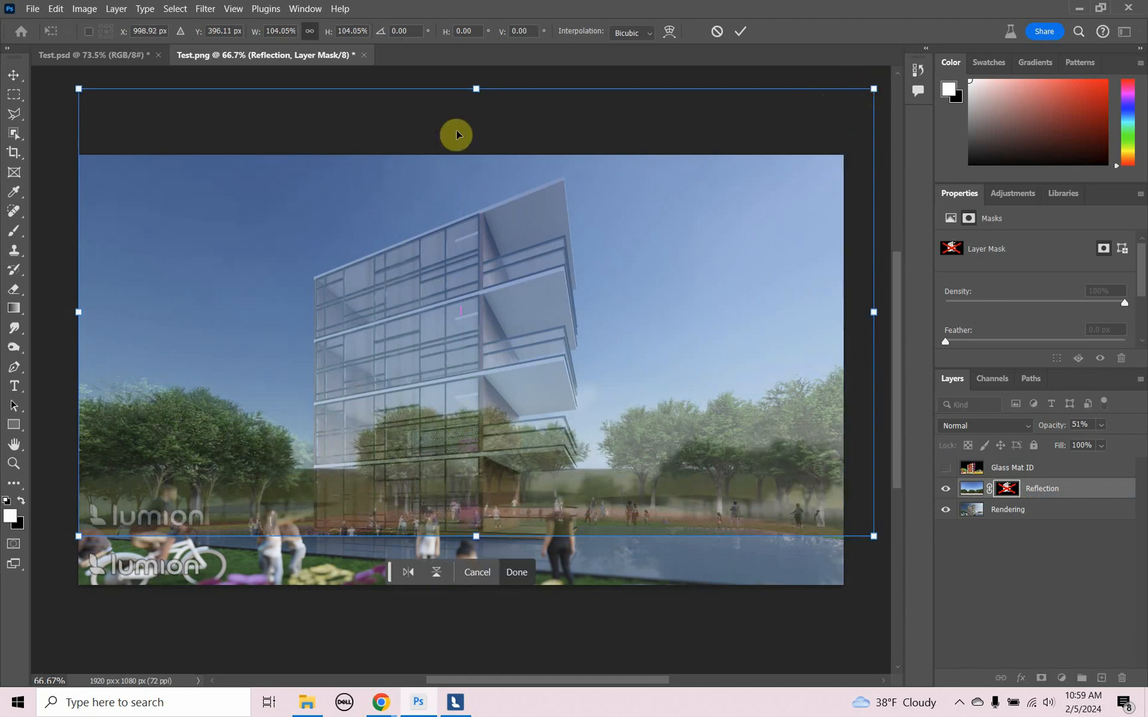
left_click_drag(78, 89, 45, 70)
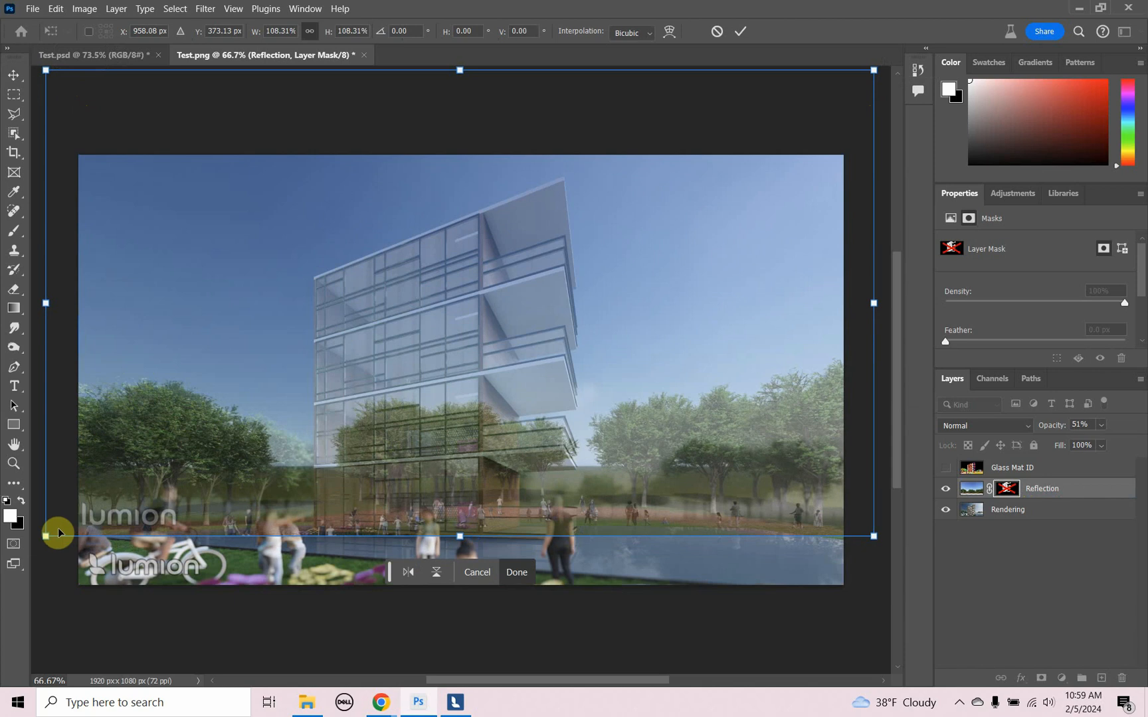
left_click_drag(45, 535, 34, 545)
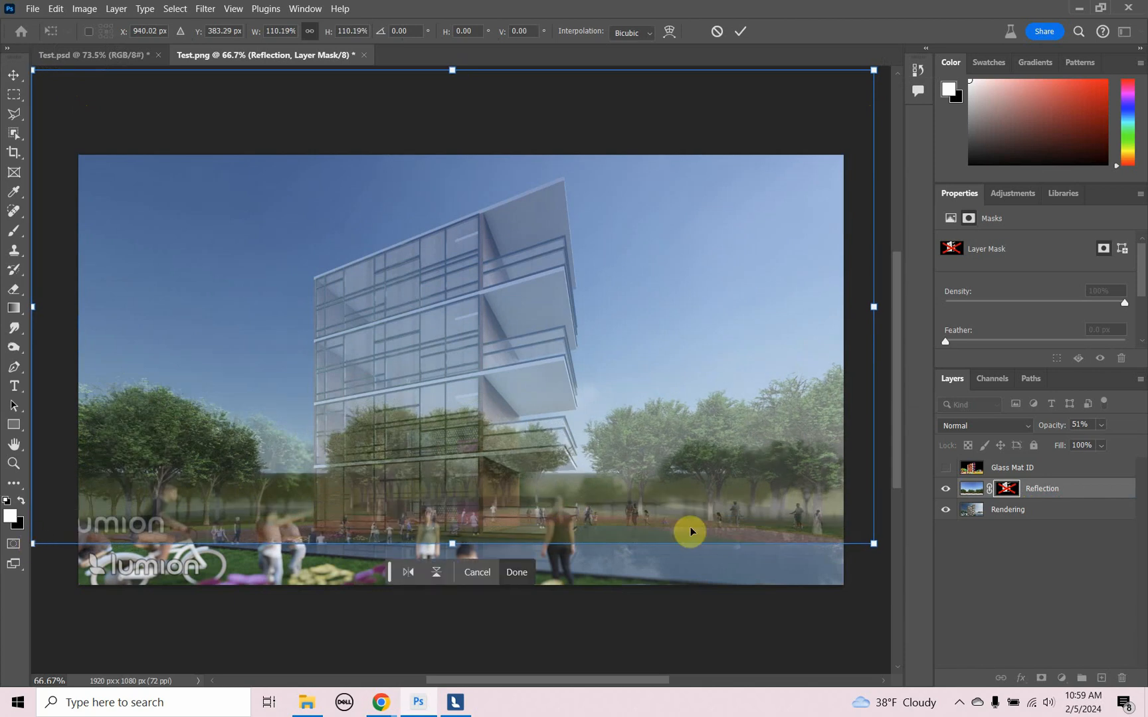
left_click_drag(865, 543, 867, 553)
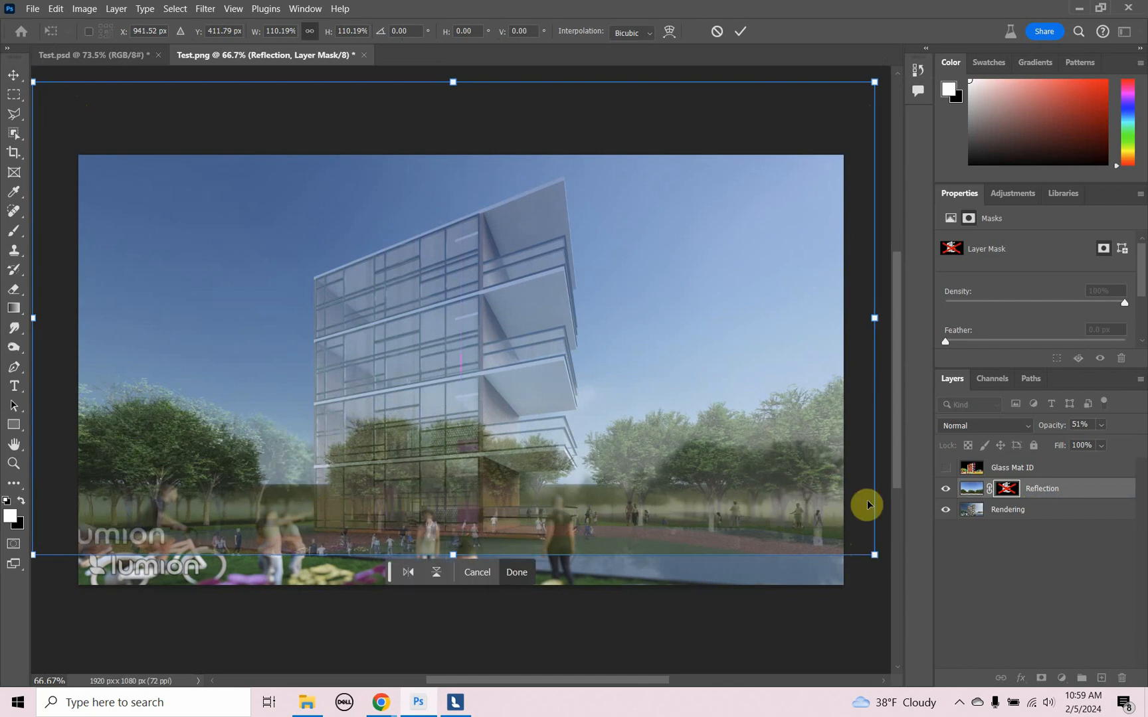
key("Return")
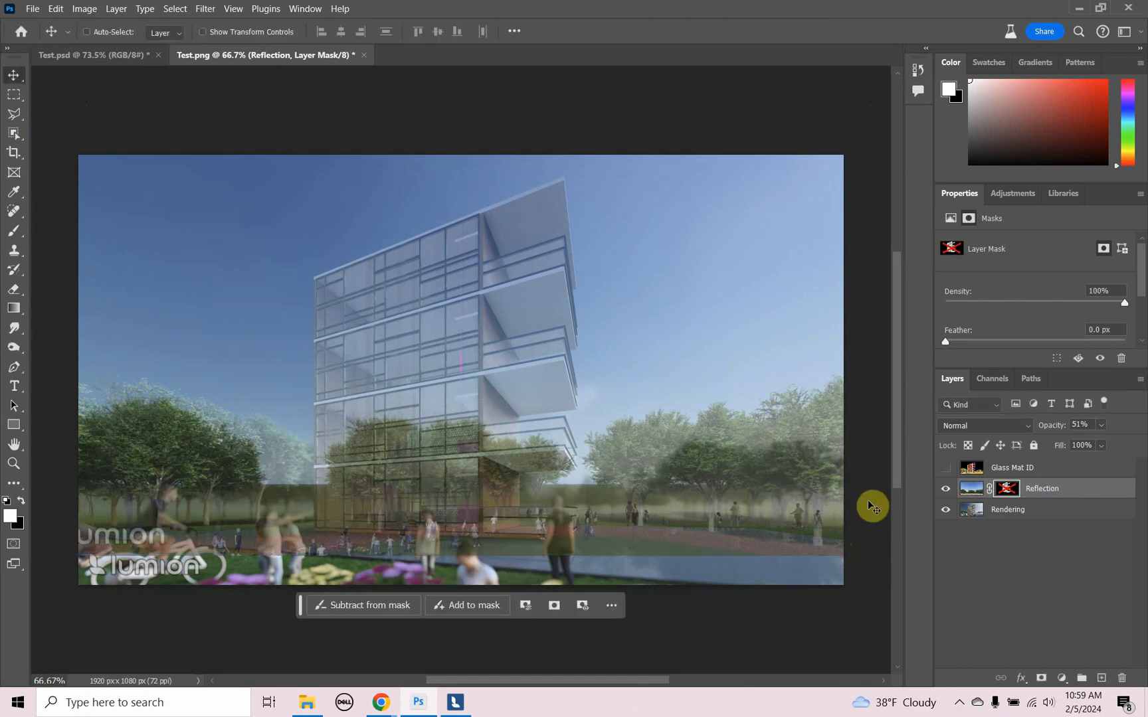
- Re-enable the Reflection layer's mask, then delete that misaligned mask
right_click(1018, 491)
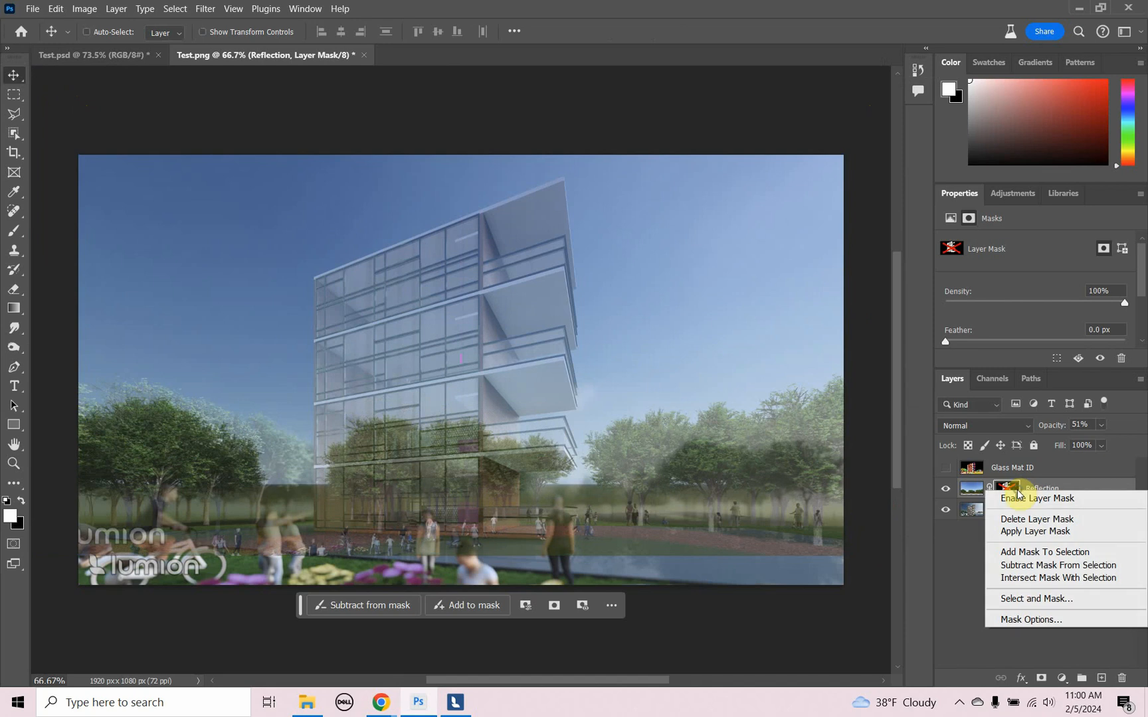
left_click(1023, 501)
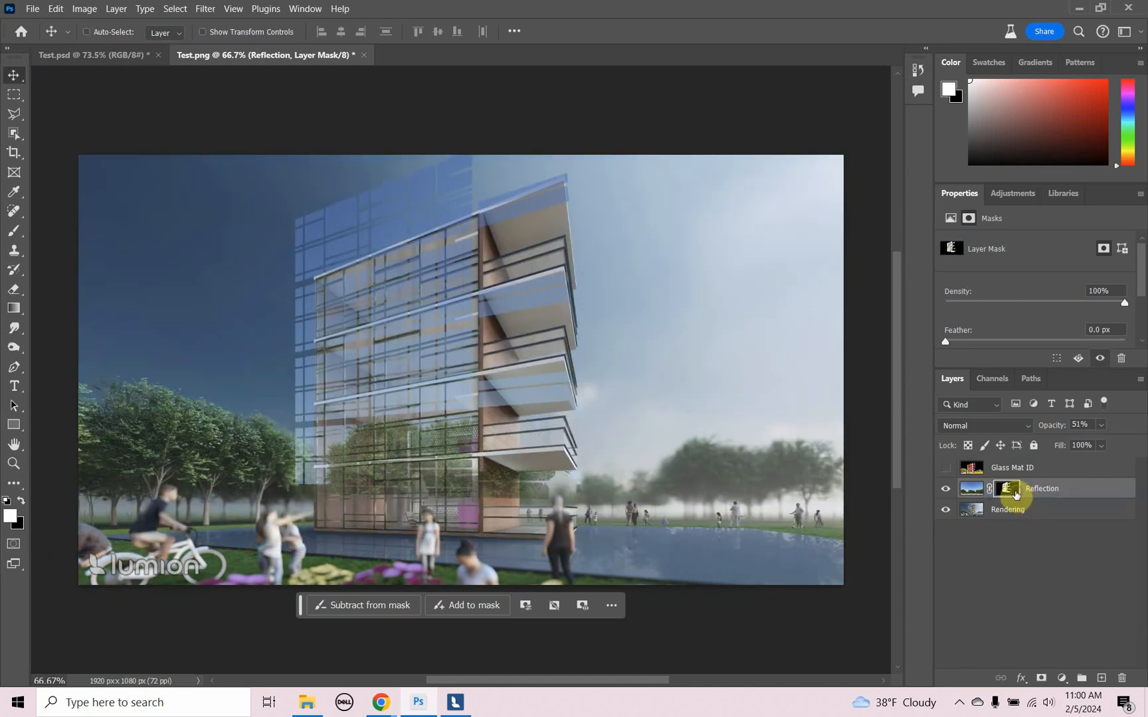
right_click(1016, 495)
left_click(1021, 523)
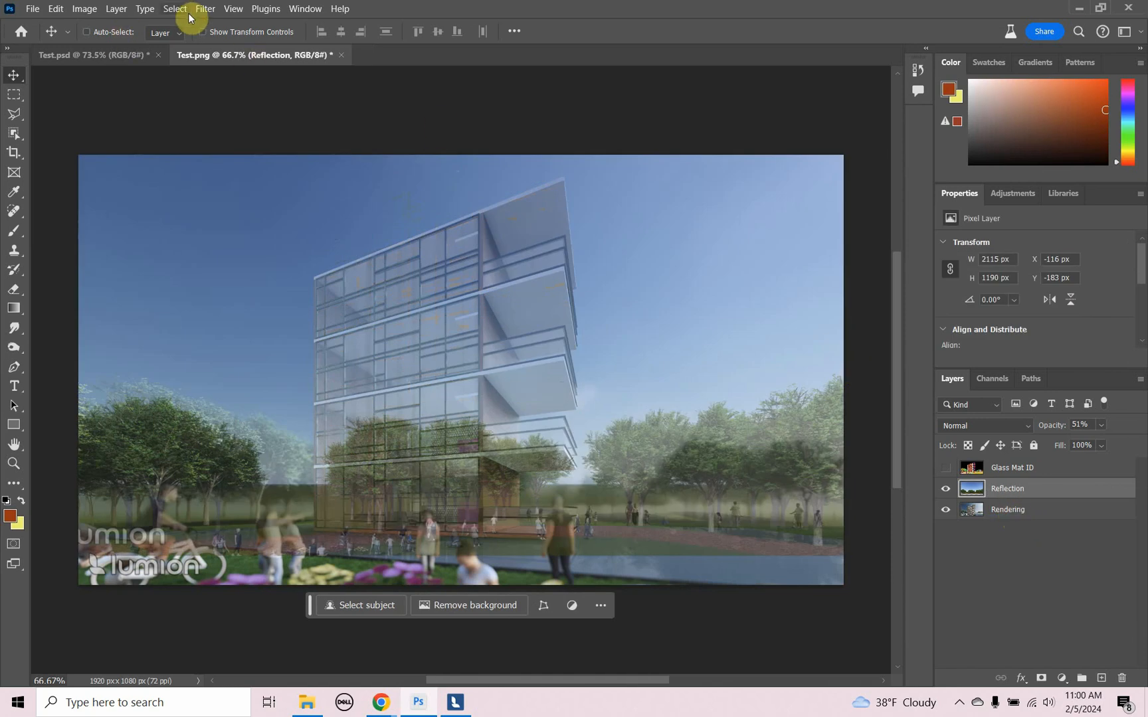
- Load the Glass channel as a selection again and add it to the repositioned Reflection layer as a new mask
left_click(187, 11)
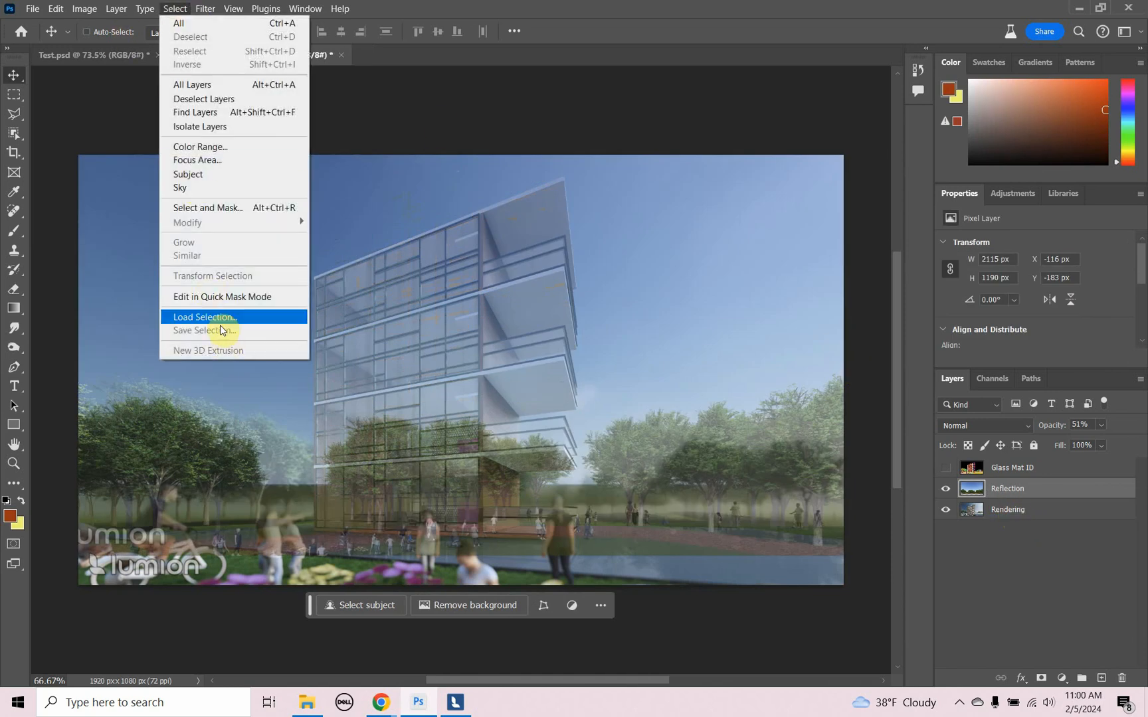
left_click(219, 319)
left_click(543, 209)
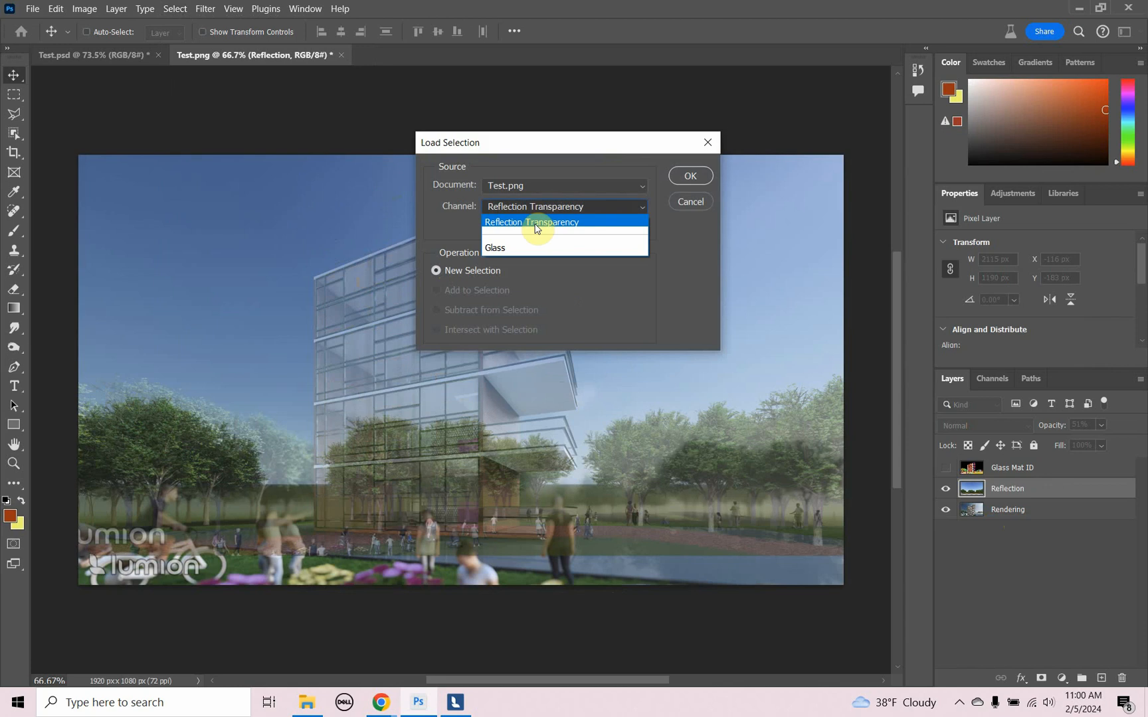
left_click(525, 248)
left_click(688, 176)
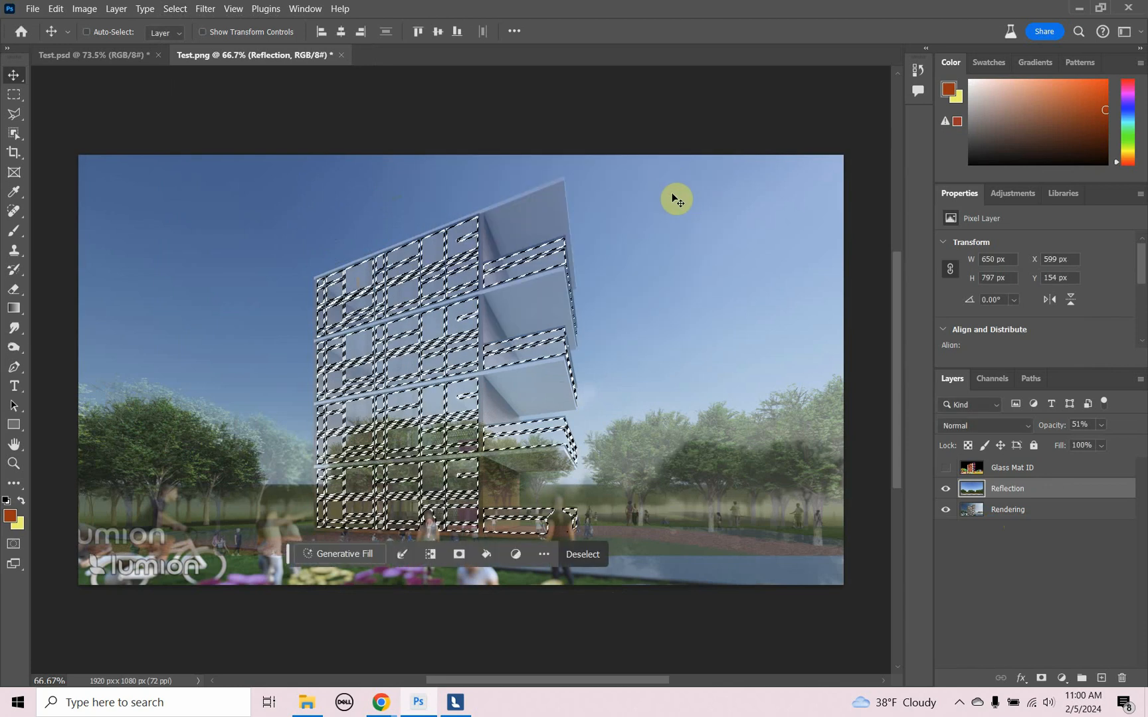
left_click(1040, 678)
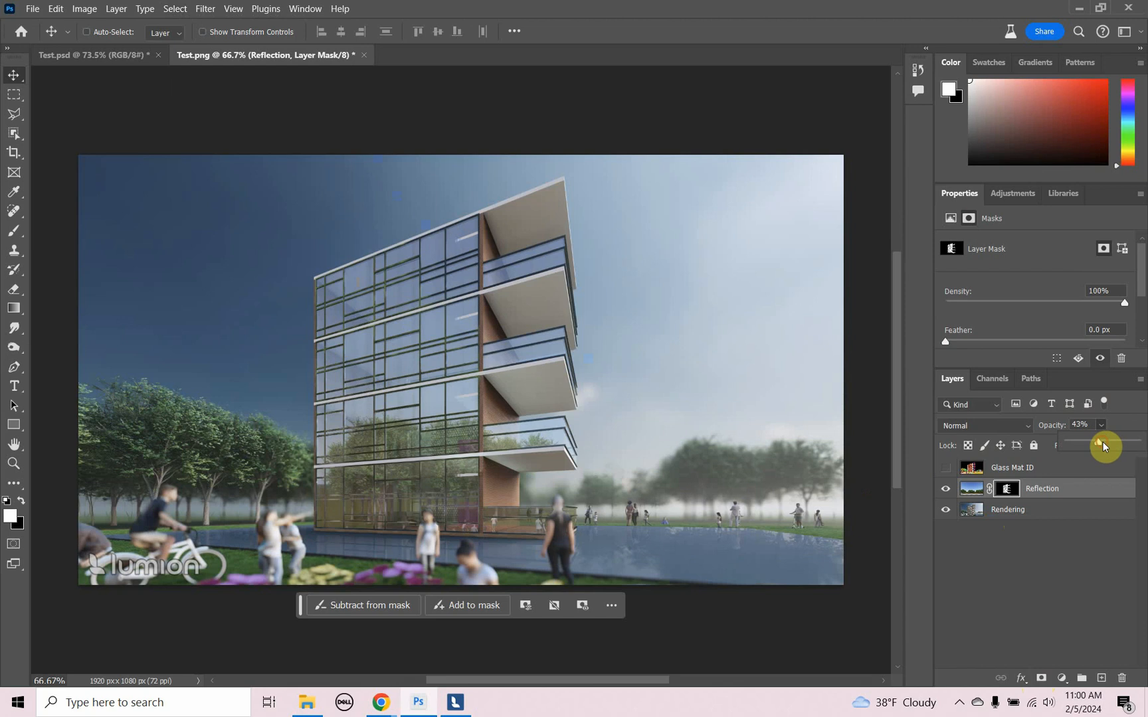
- Reduce the Reflection layer's opacity to 32% and deselect the layer
left_click_drag(1089, 445, 1085, 445)
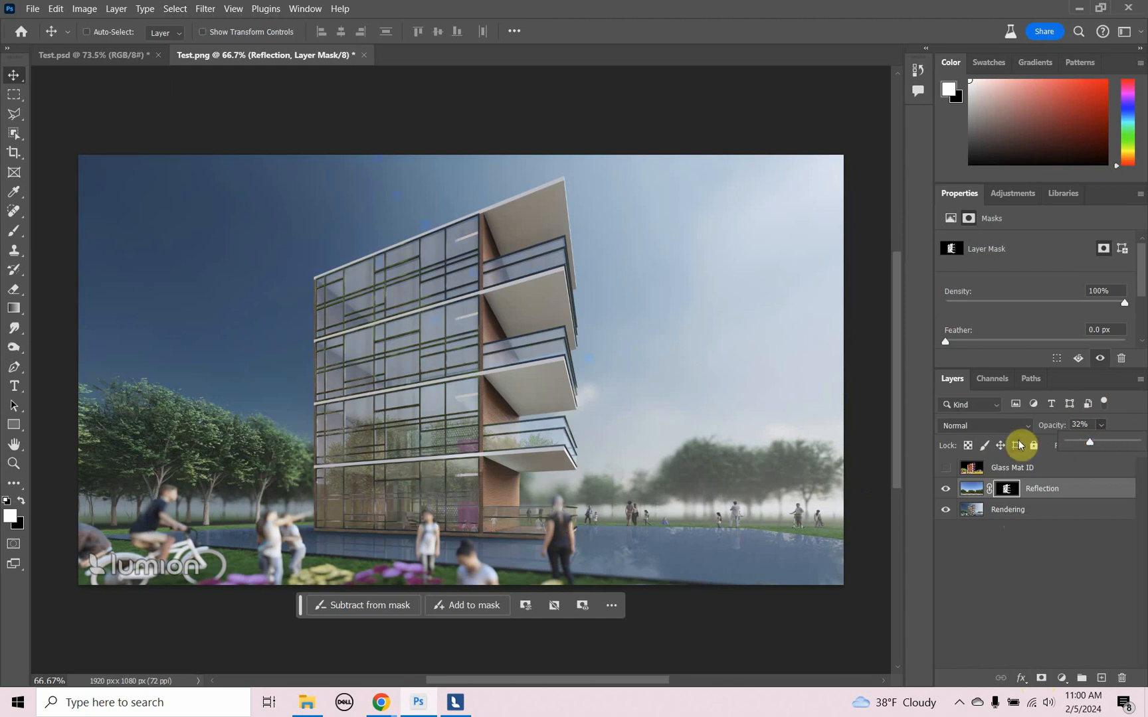
left_click(1067, 555)
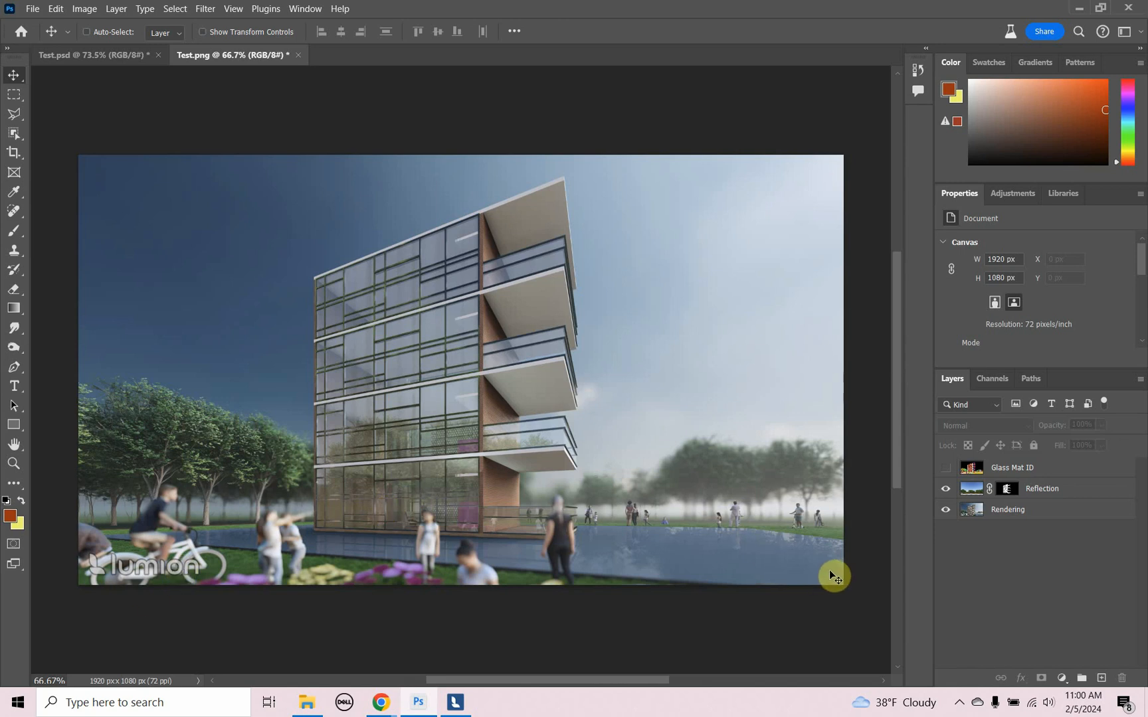
- Create a new layer named "Glass Gradient" with Normal mode and 100% opacity
key("ctrl+shift+n")
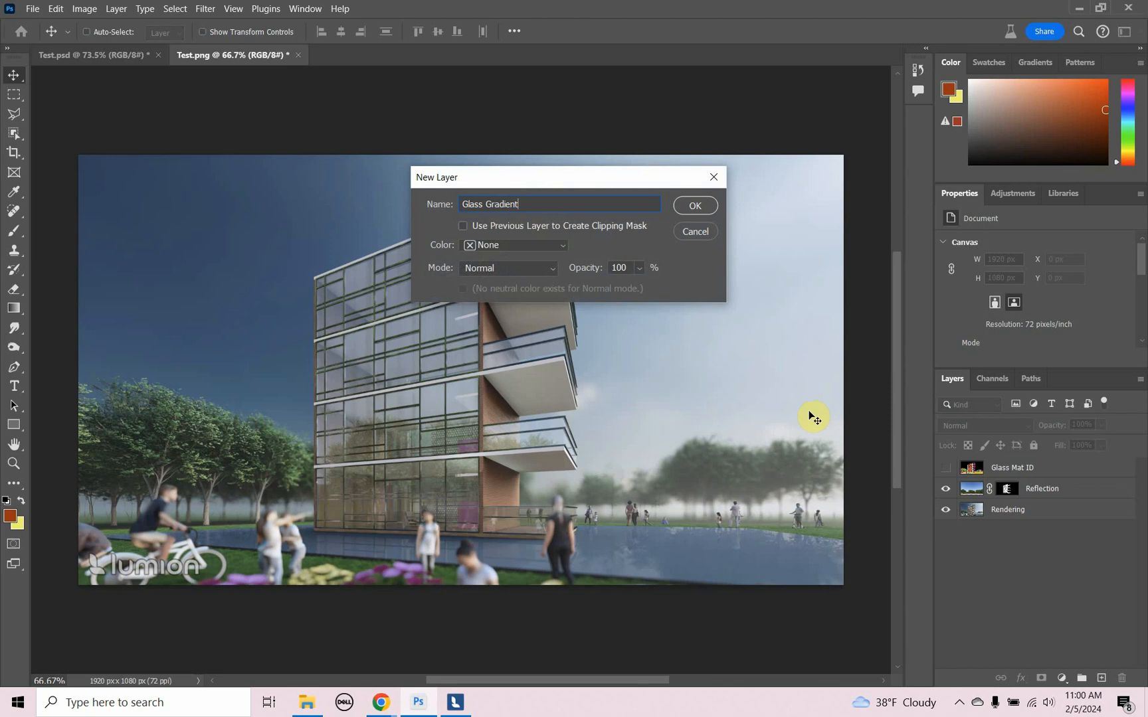
left_click(698, 214)
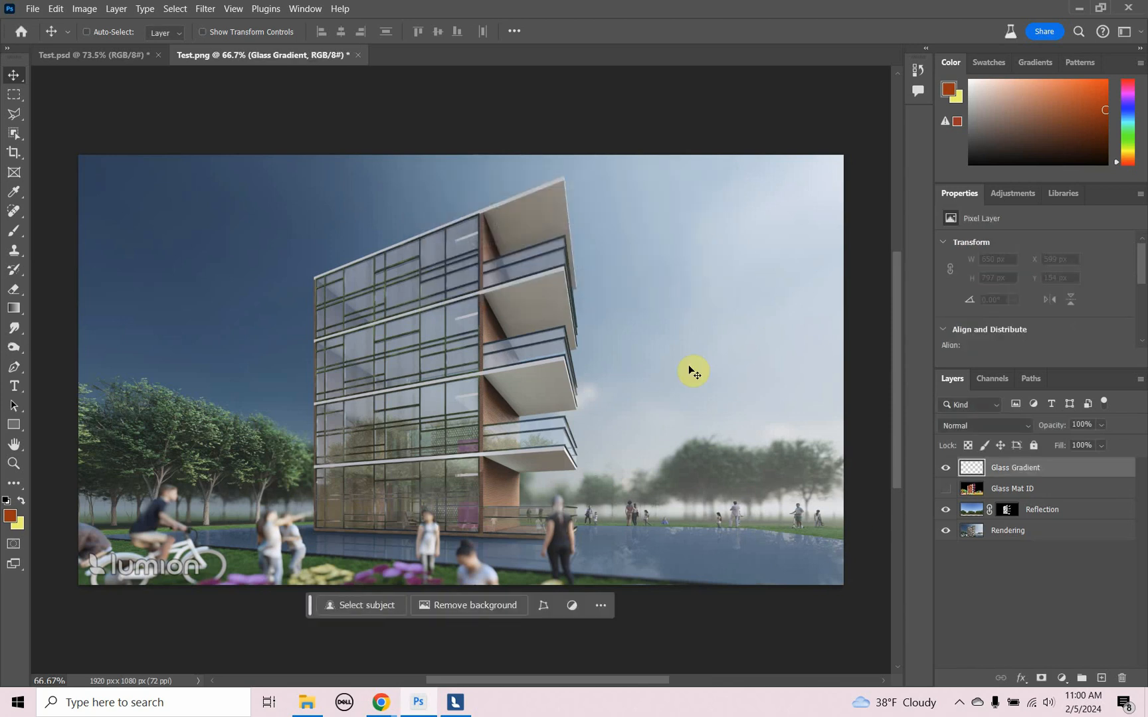
- Set the foreground color to bright purple (d621f1) and keep the yellow background color for the gradient
left_click(8, 516)
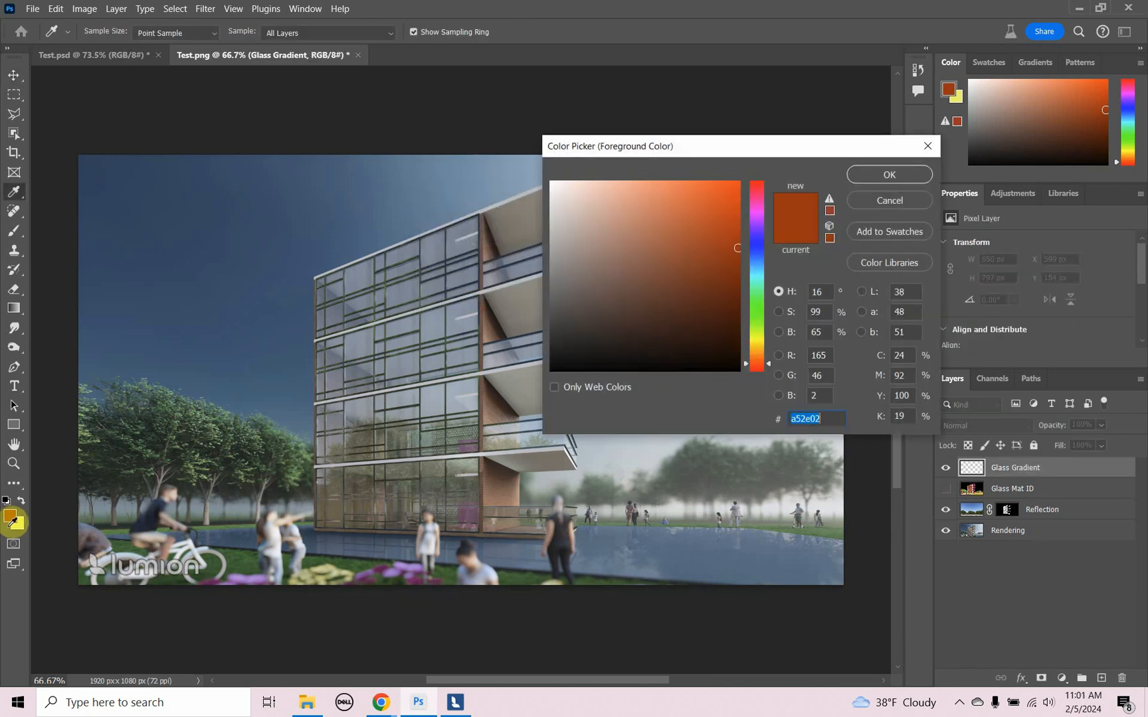
left_click(756, 217)
left_click(714, 191)
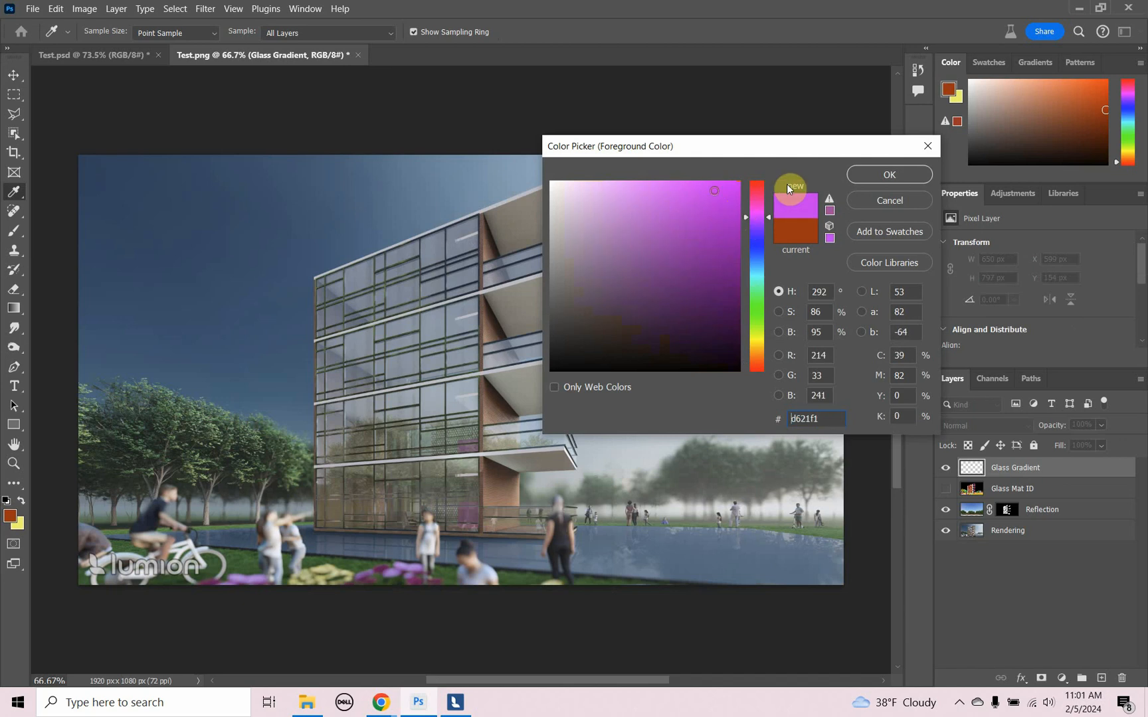
left_click(861, 170)
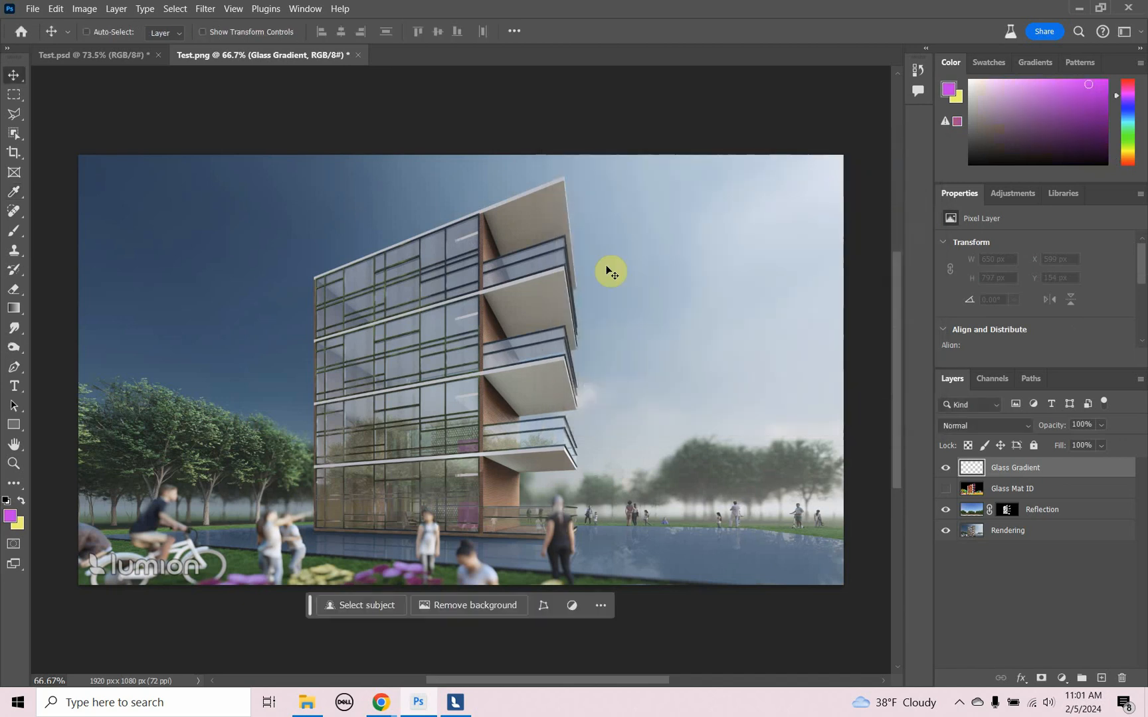
left_click(16, 524)
left_click(865, 171)
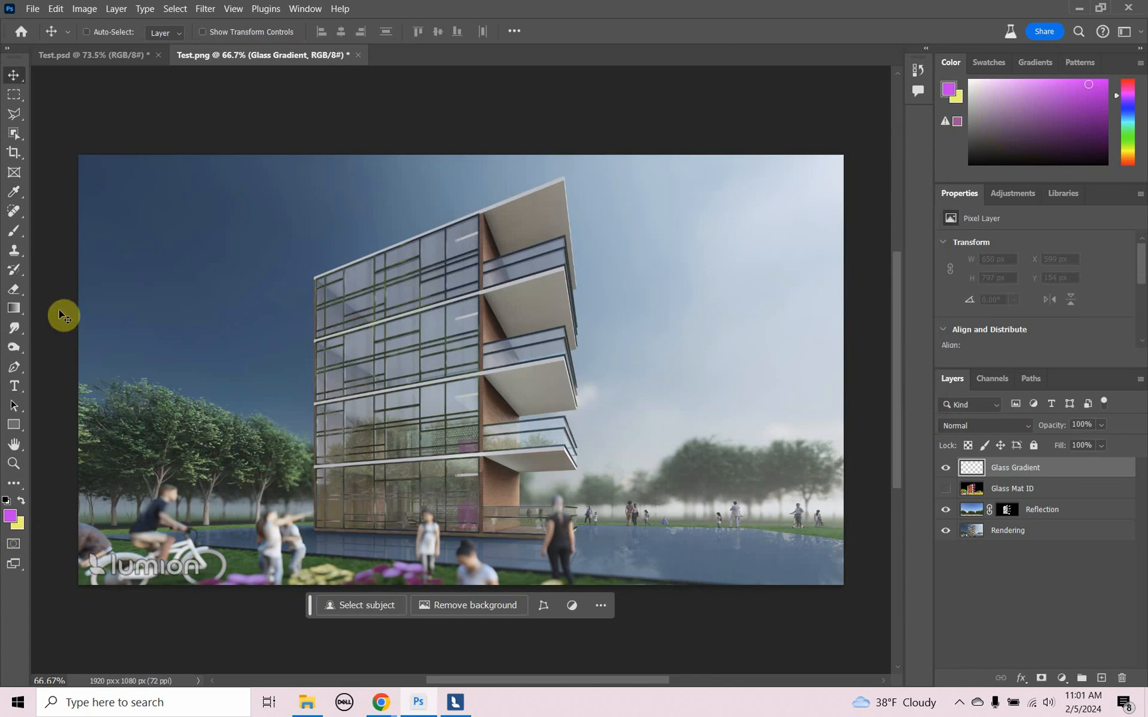
- Draw a linear foreground-to-background gradient from above the roof diagonally down to the facade's middle, at about -119°, on the Glass Gradient layer
left_click(14, 309)
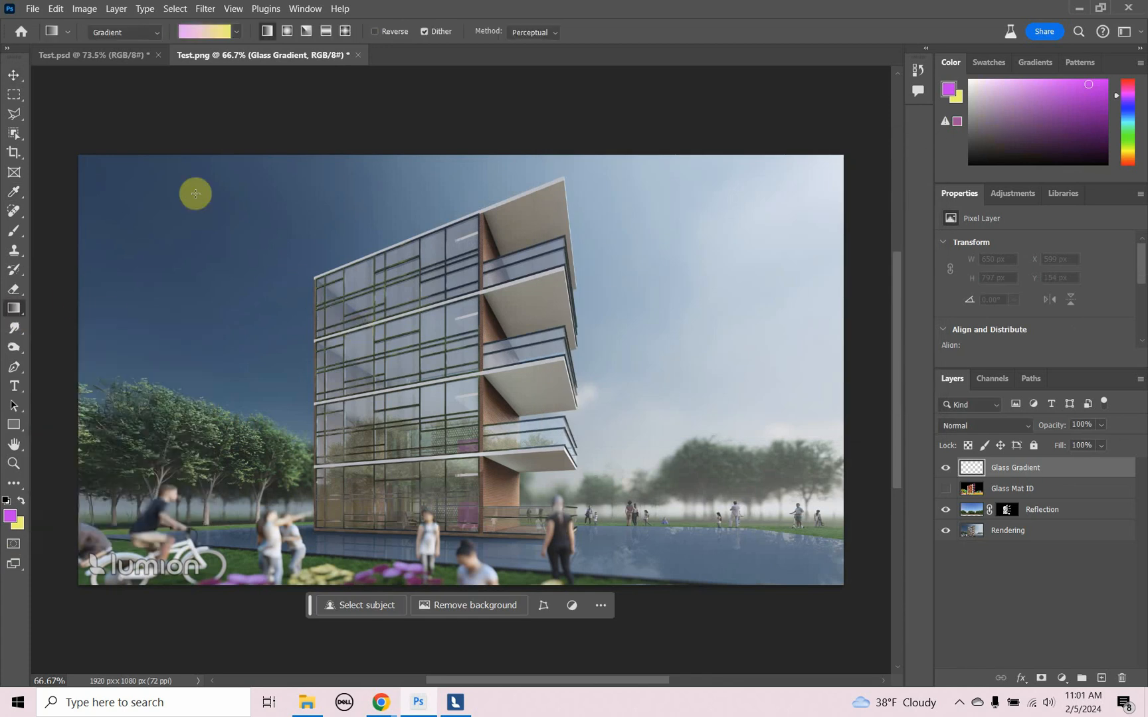
left_click(233, 31)
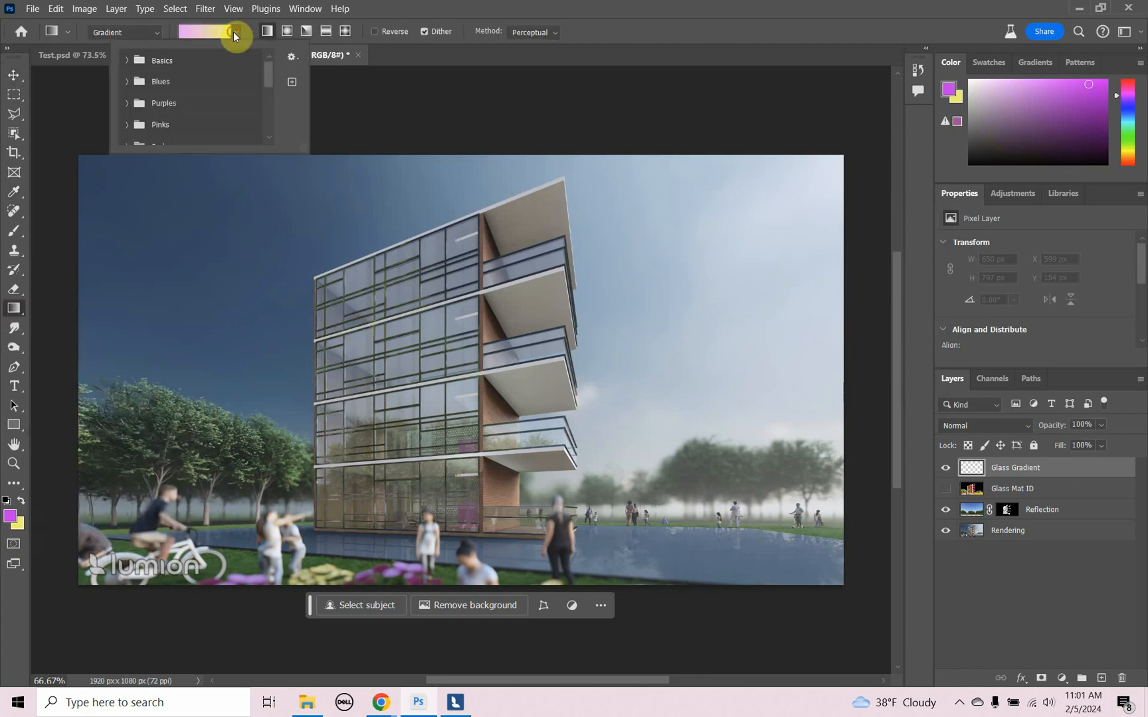
left_click(124, 61)
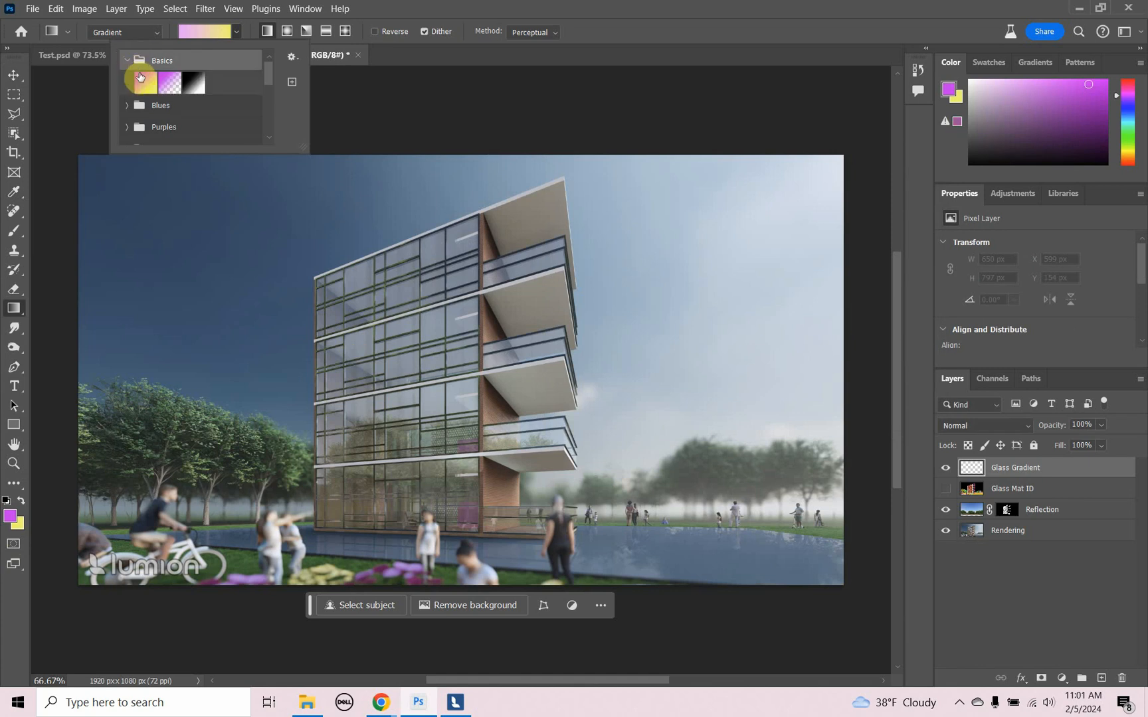
left_click(145, 84)
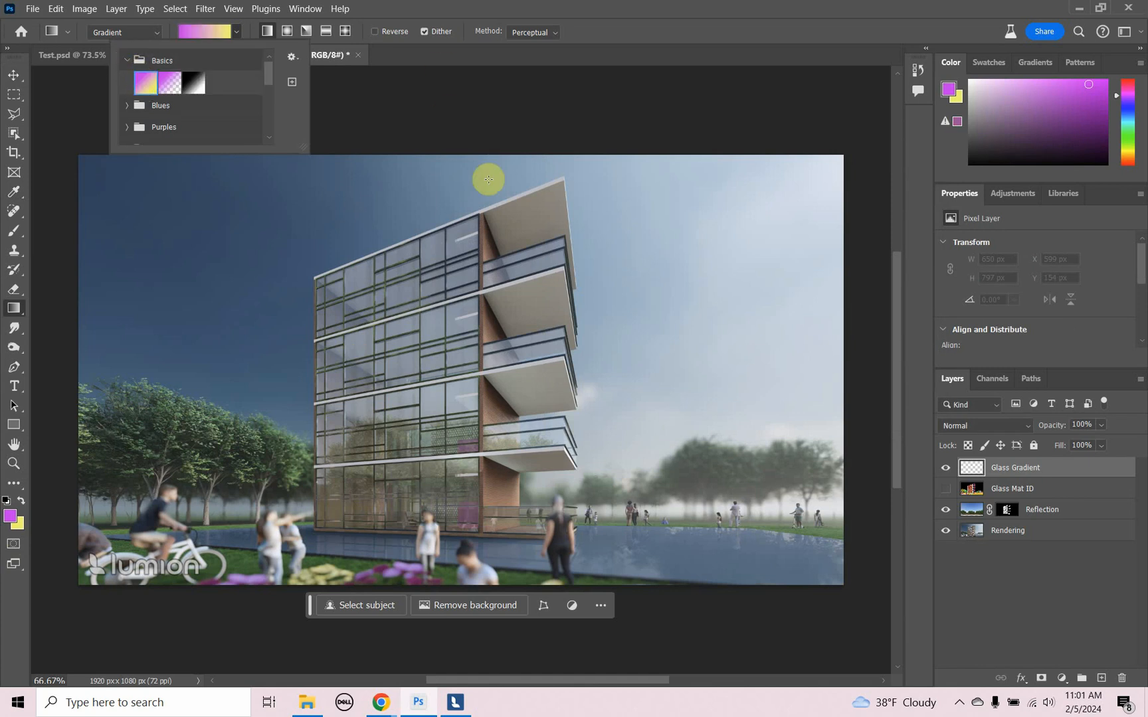
left_click_drag(576, 160, 468, 384)
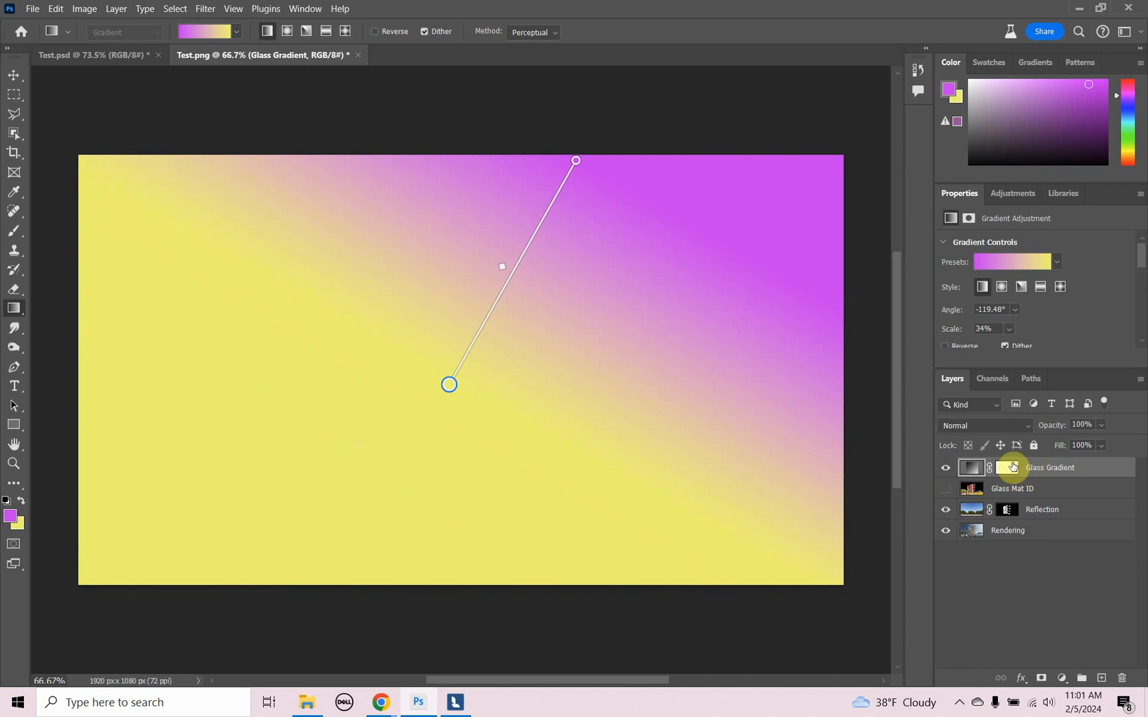
- Rasterize the Glass Gradient layer and delete its layer mask
right_click(1033, 466)
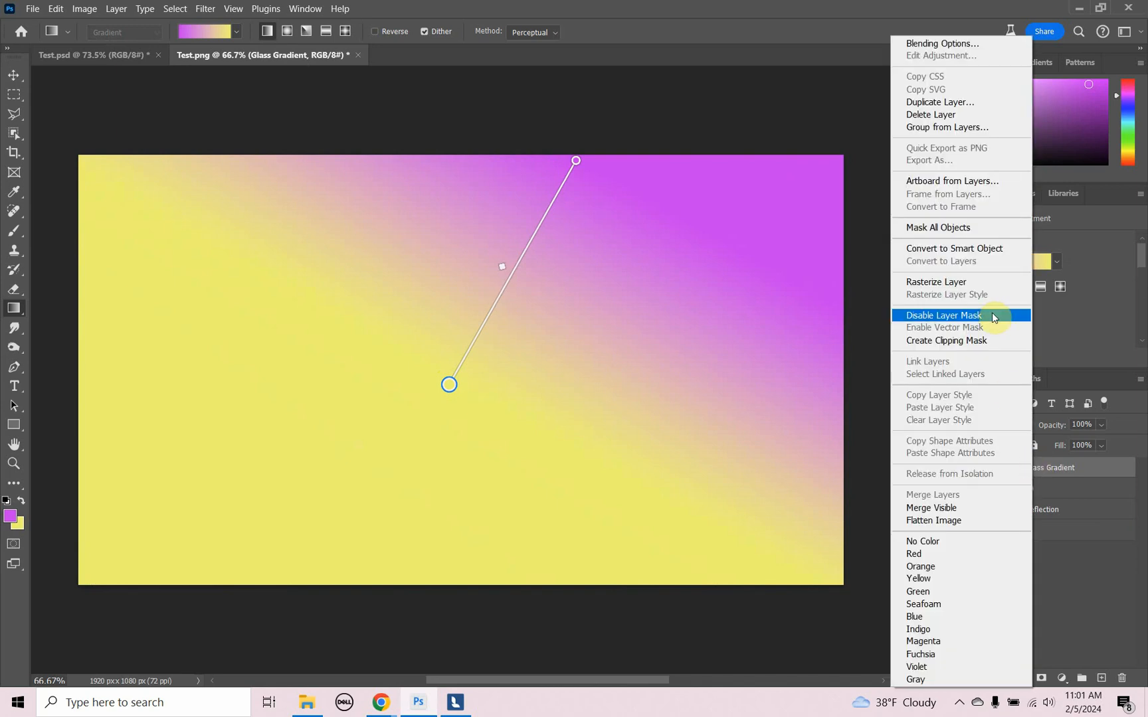
left_click(975, 283)
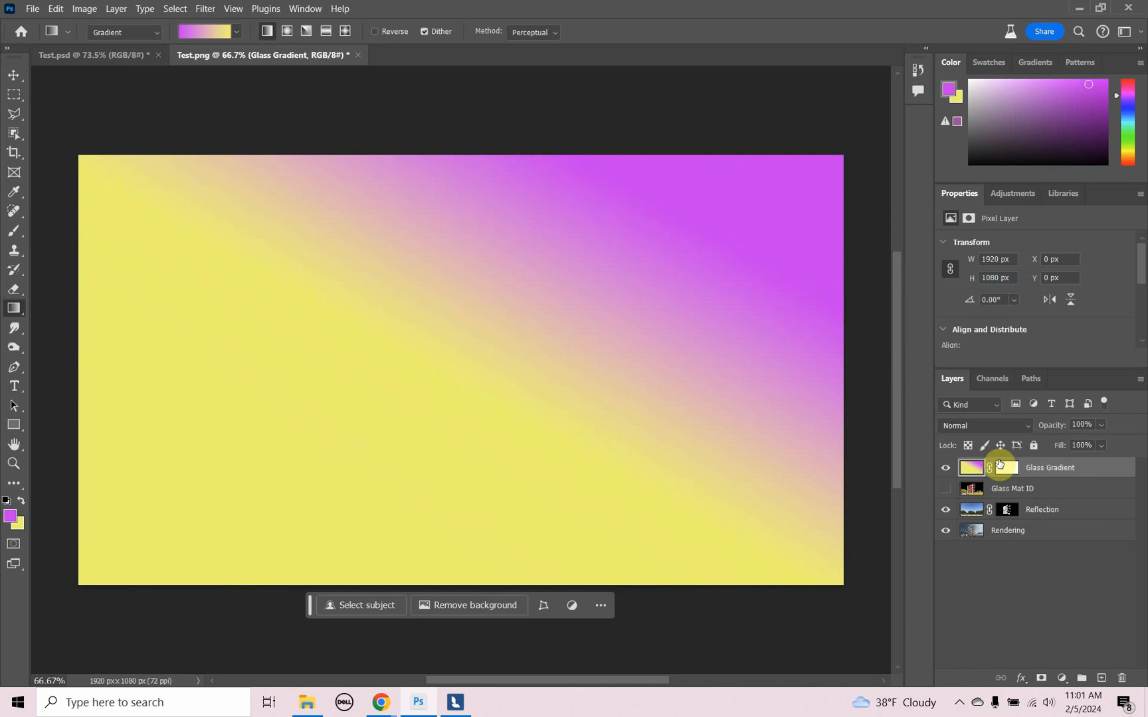
right_click(1010, 471)
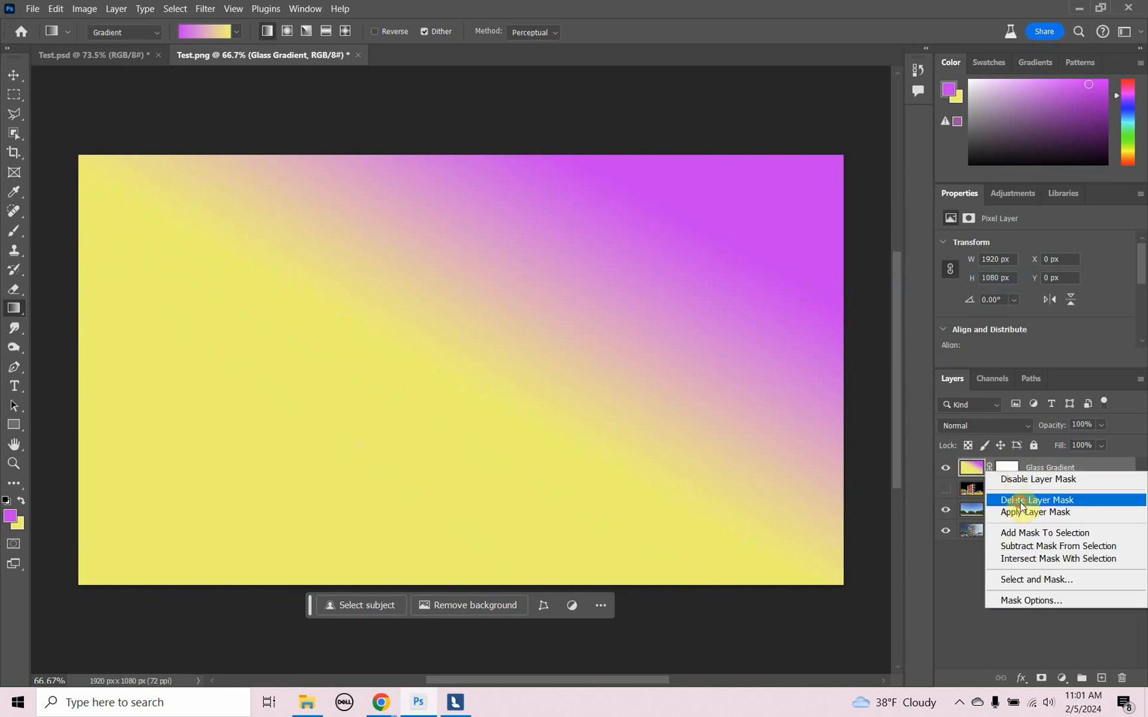
left_click(1023, 500)
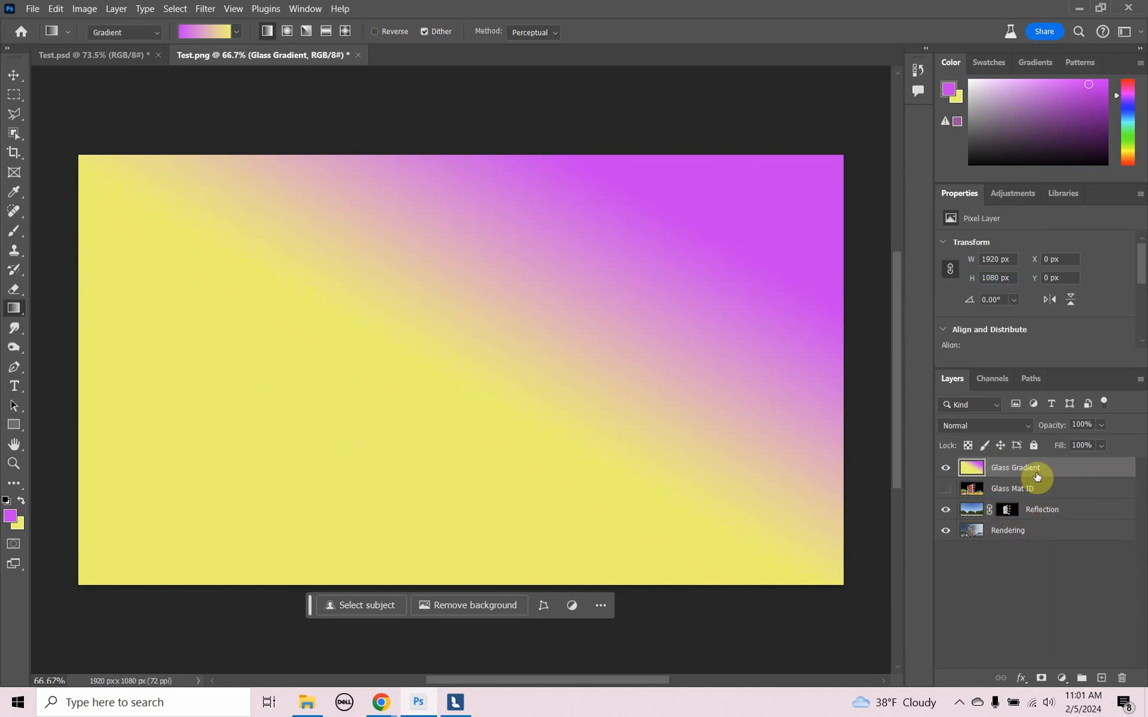
- Place the Glass Gradient layer between Reflection and Rendering, and shift the gradient sideways to X about -323 px
left_click_drag(1036, 474, 1047, 521)
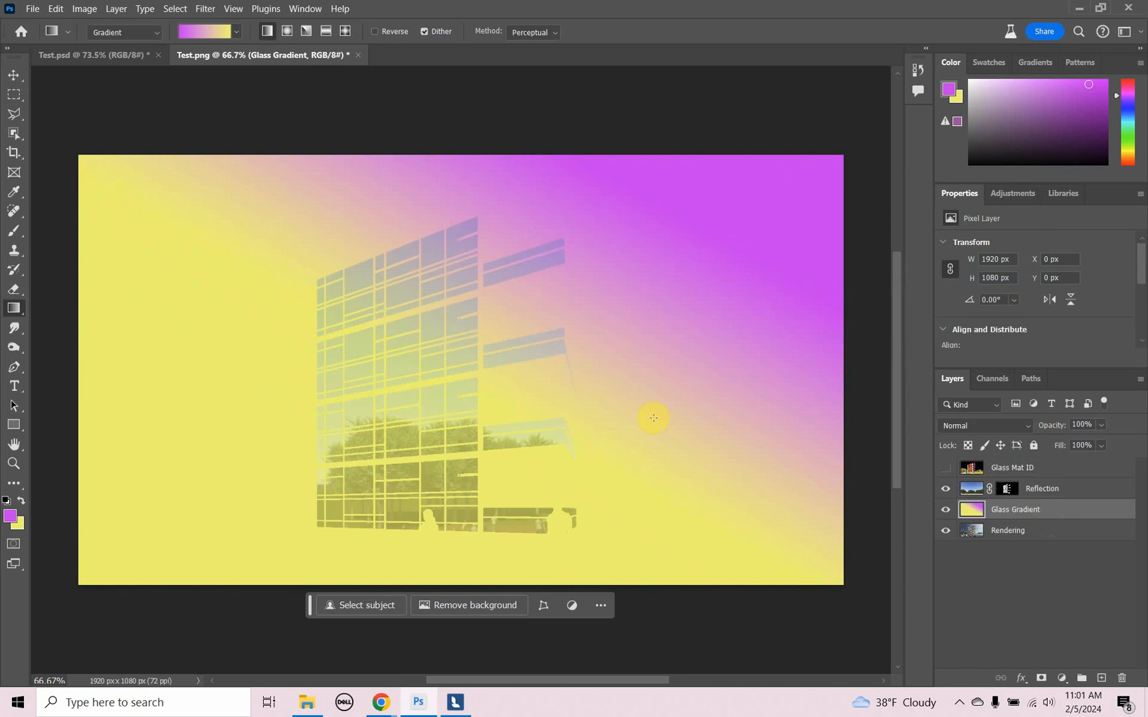
left_click(14, 93)
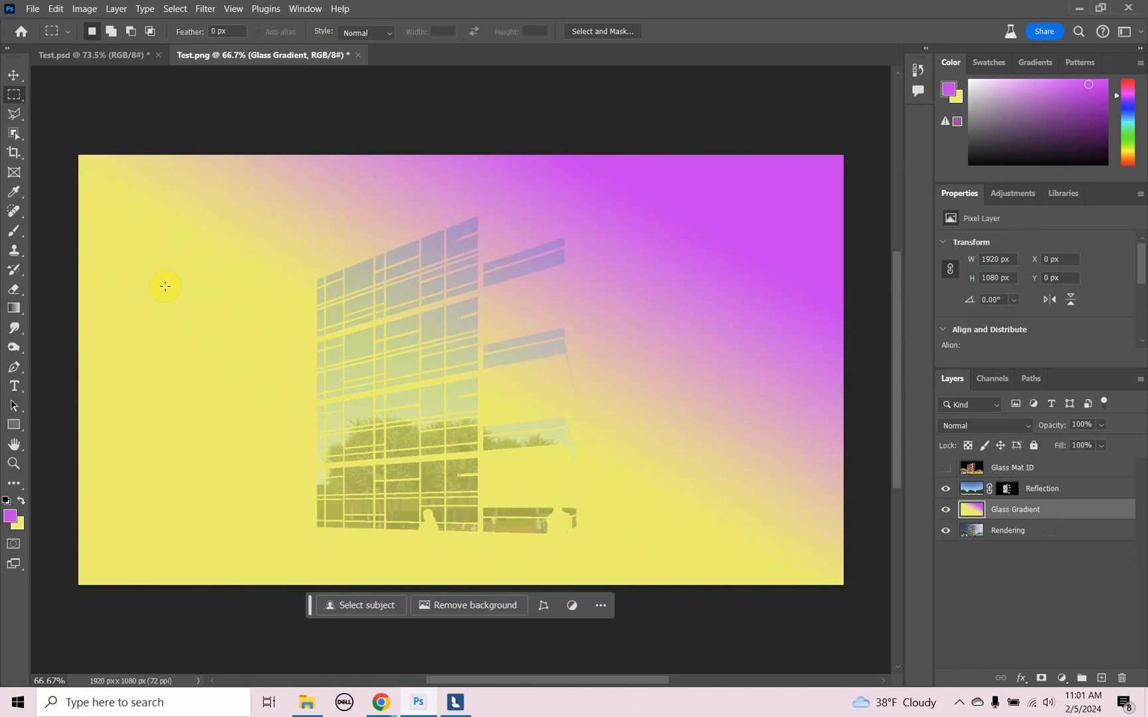
left_click(14, 75)
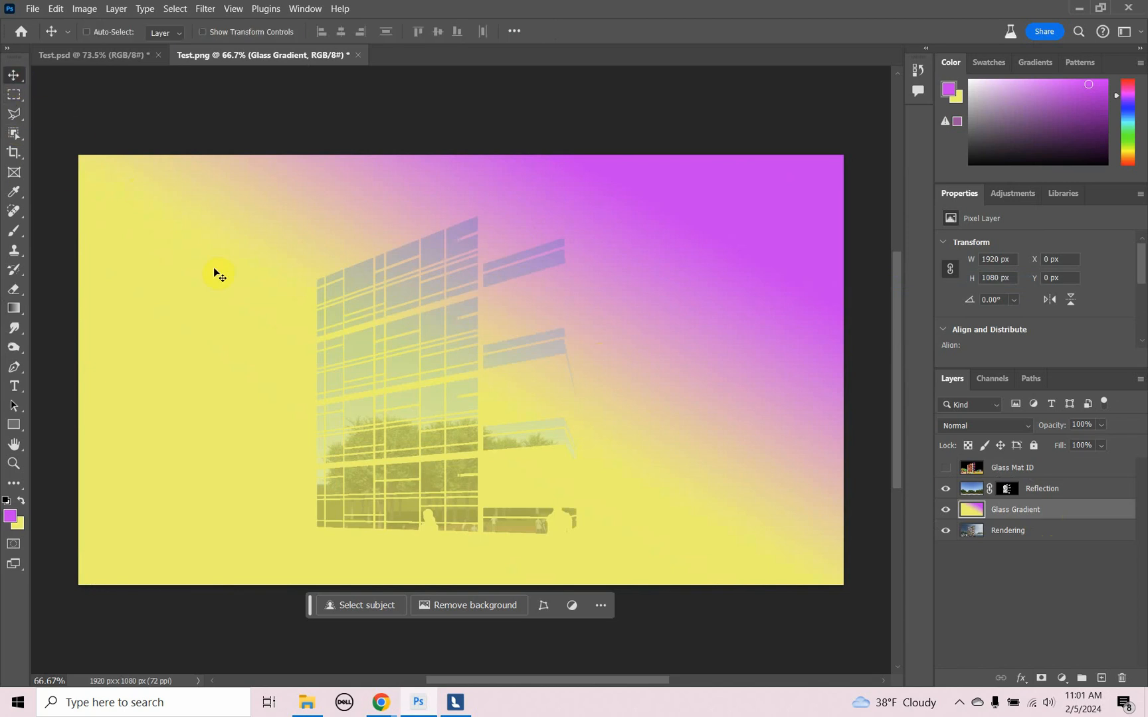
left_click_drag(214, 269, 85, 261)
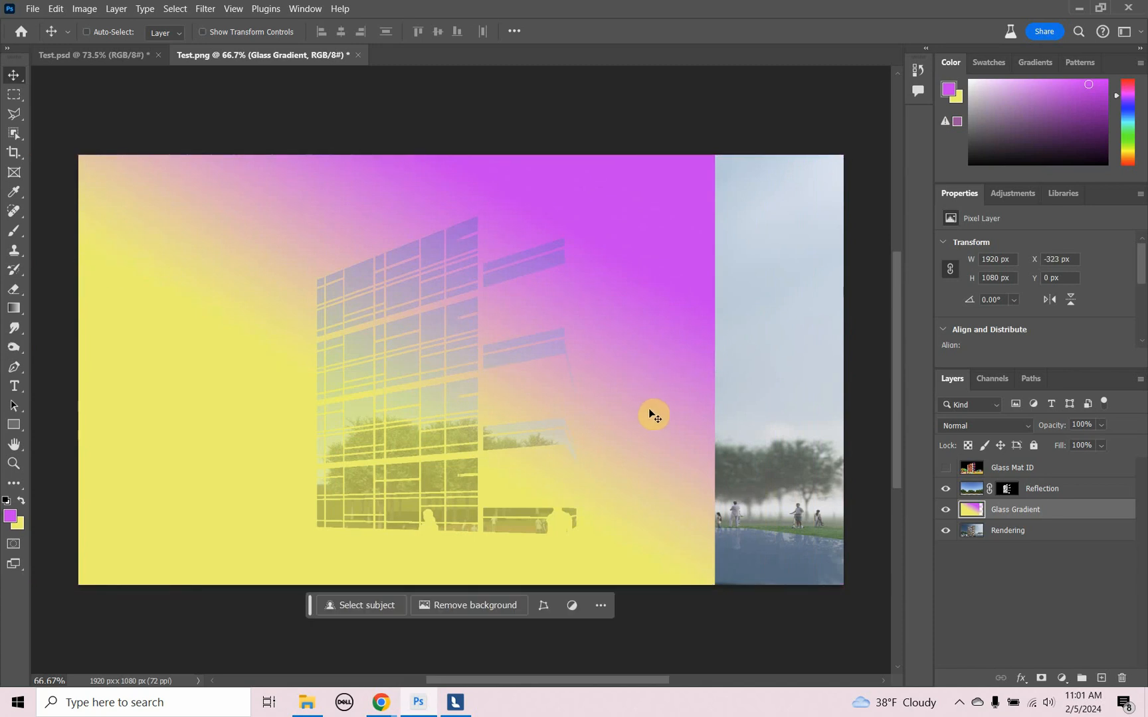
- Mask the Glass Gradient layer with the saved Glass channel selection and lower the layer's opacity to 15%
left_click(175, 9)
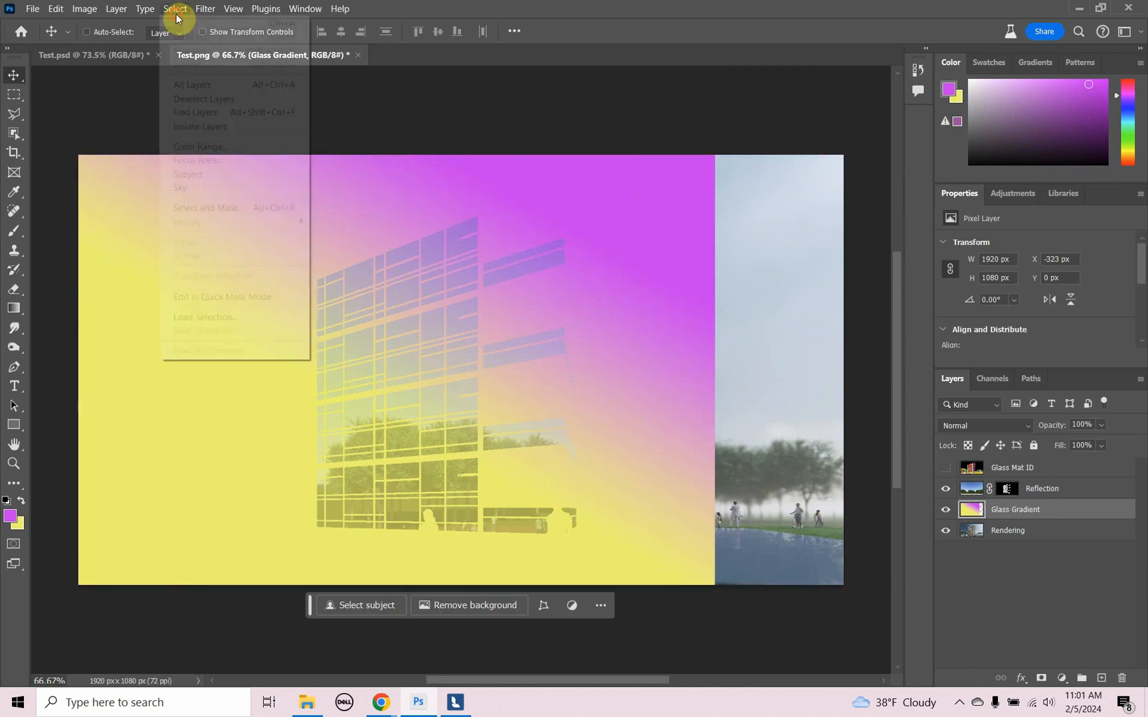
left_click(199, 317)
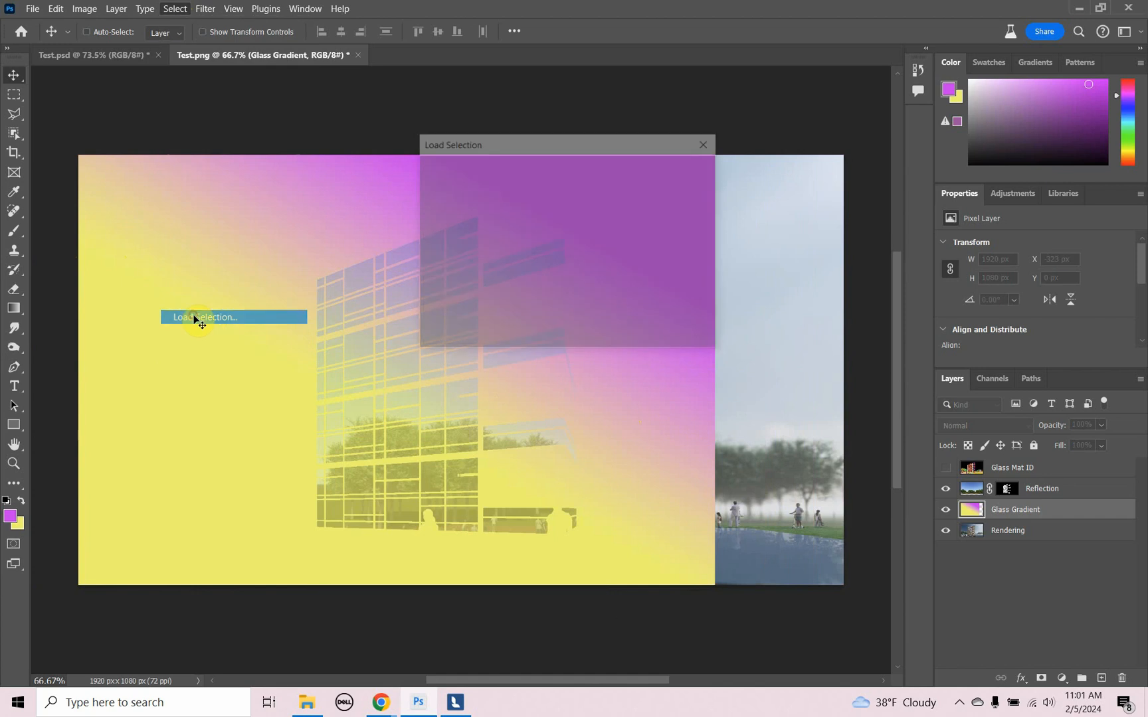
left_click(568, 214)
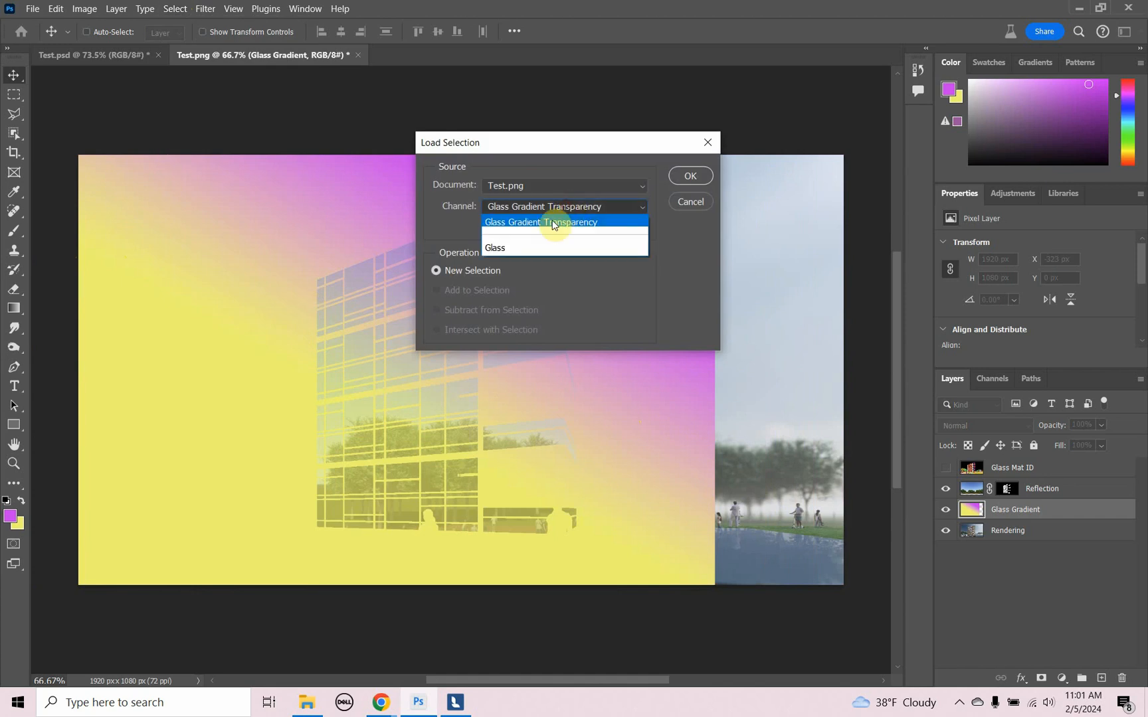
left_click(531, 249)
left_click(691, 177)
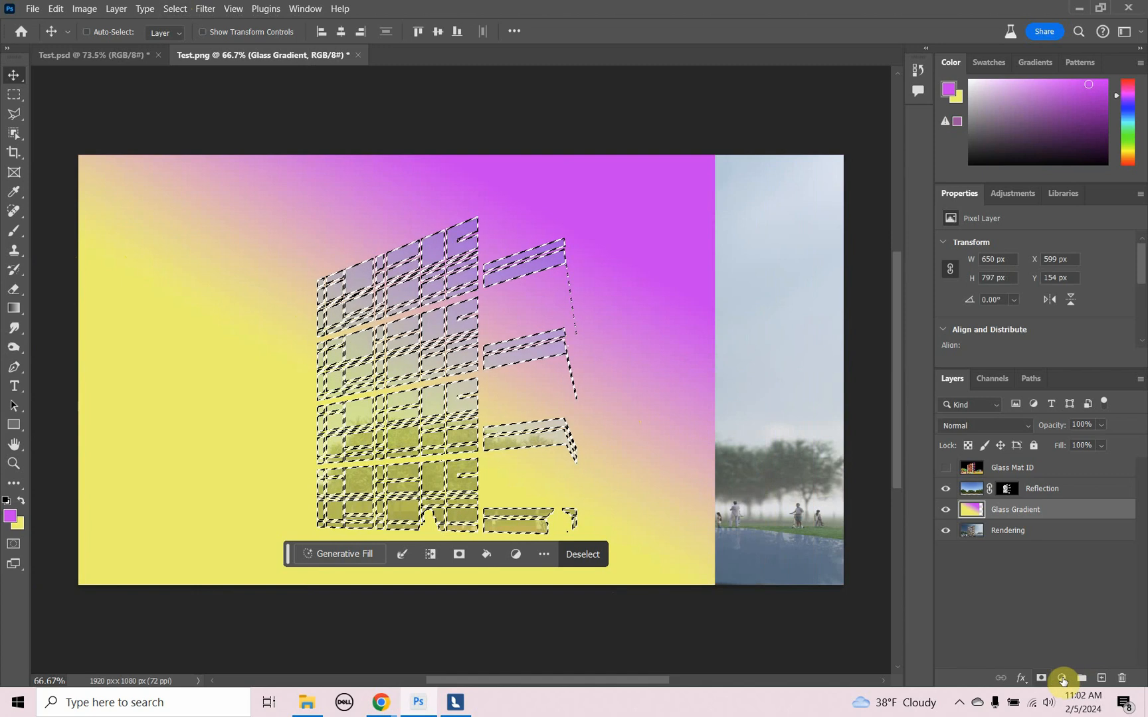
left_click(1040, 678)
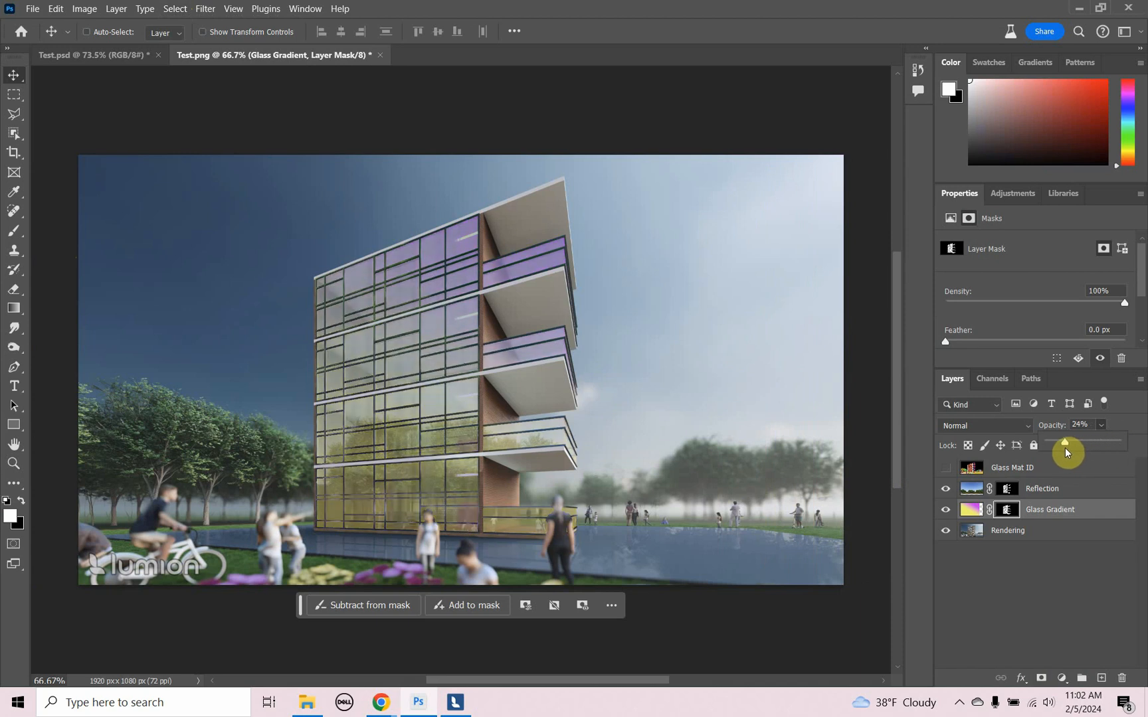
left_click_drag(1064, 452, 1059, 452)
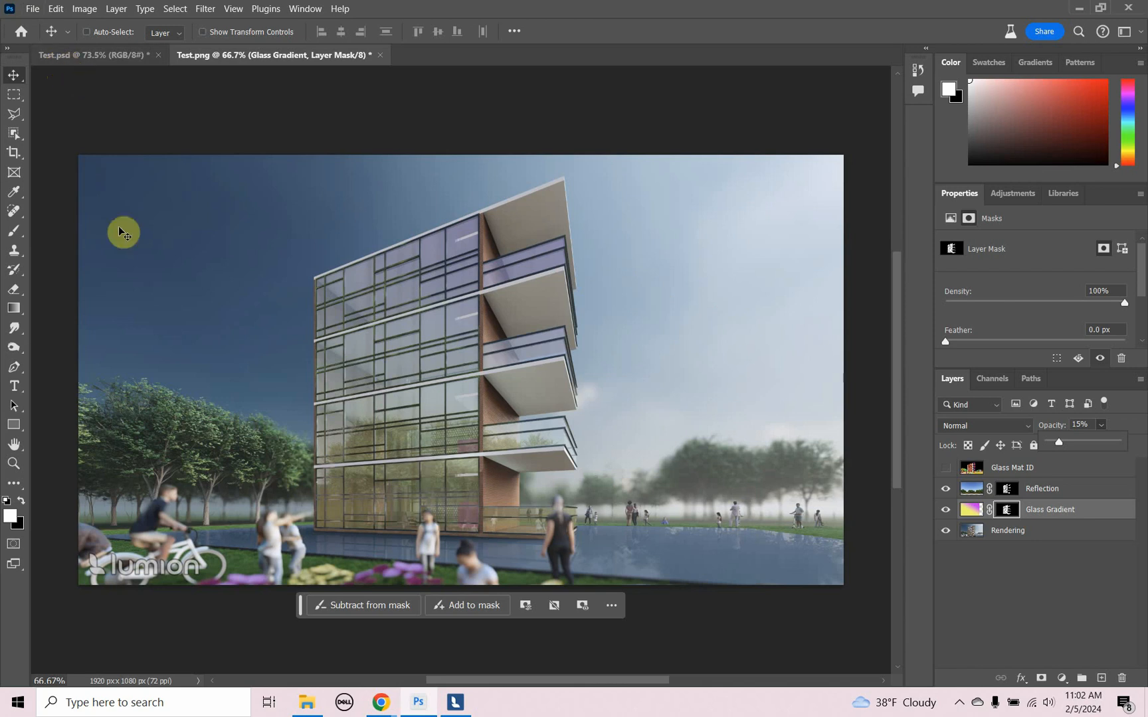
- Switch to Lumion, return to build mode and open the building's Material-Glass surface for material editing
left_click(472, 708)
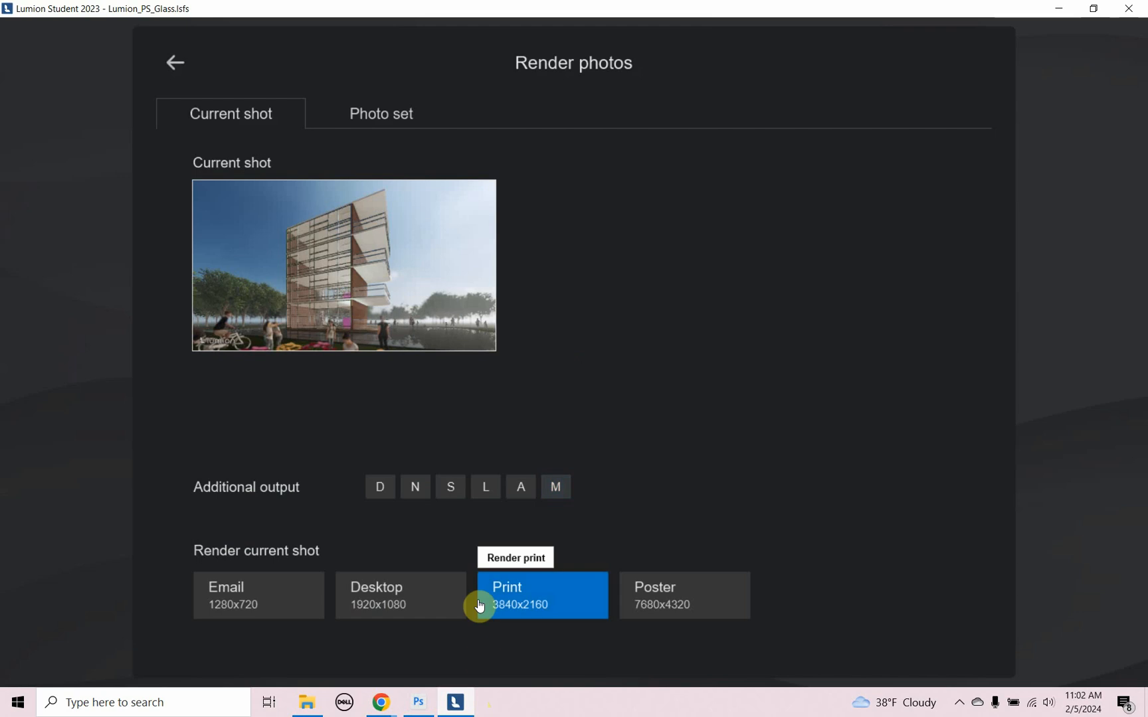
left_click(176, 65)
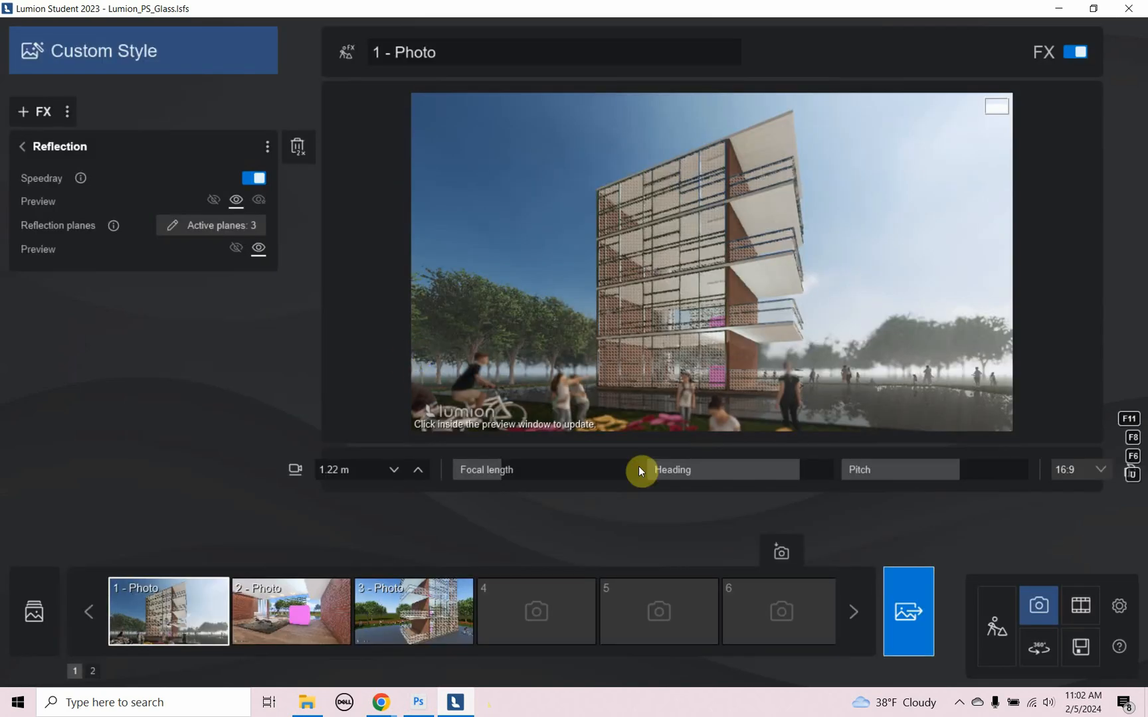
left_click(995, 625)
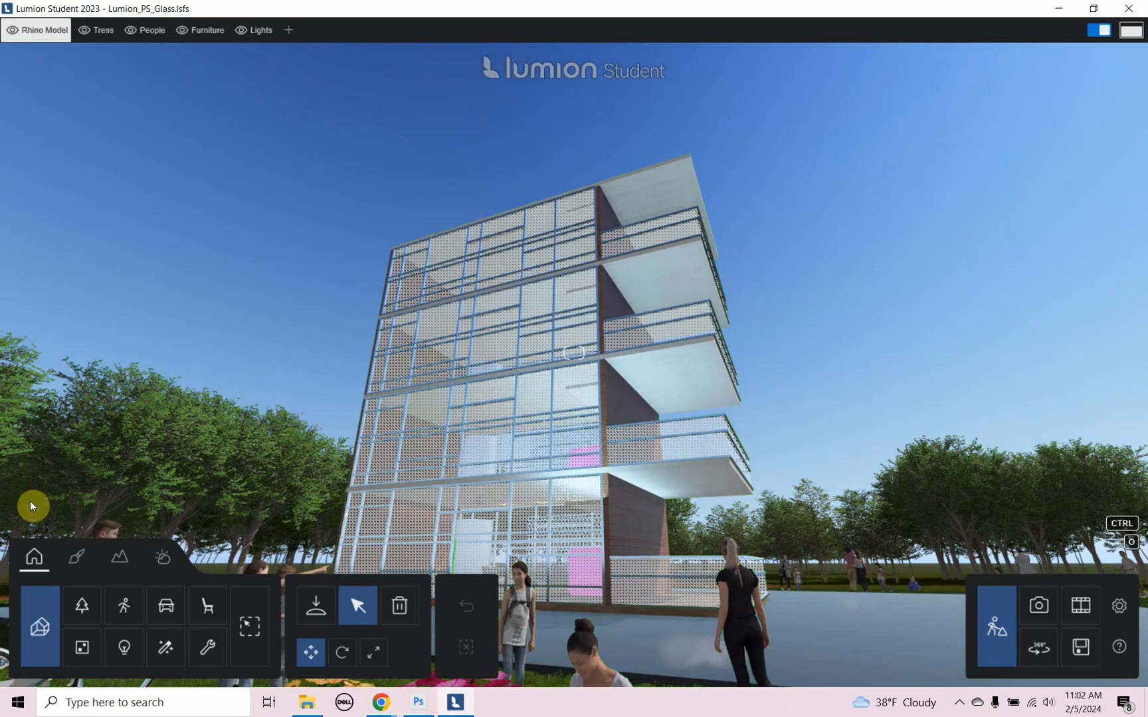
left_click(79, 563)
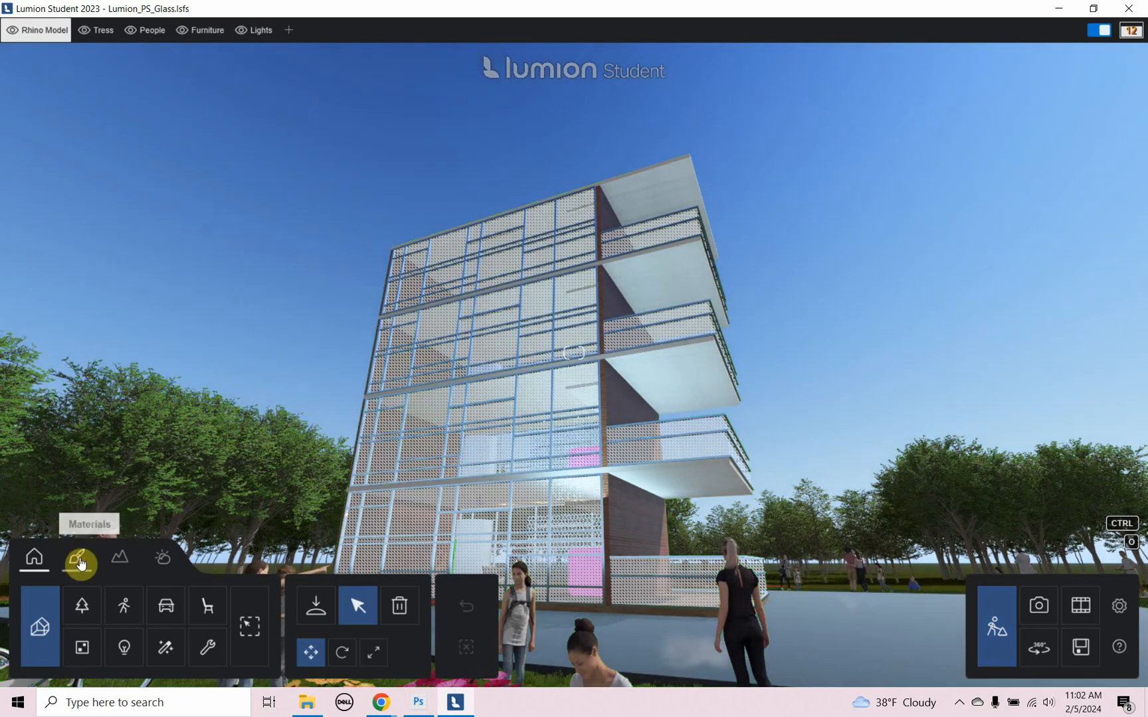
left_click(420, 412)
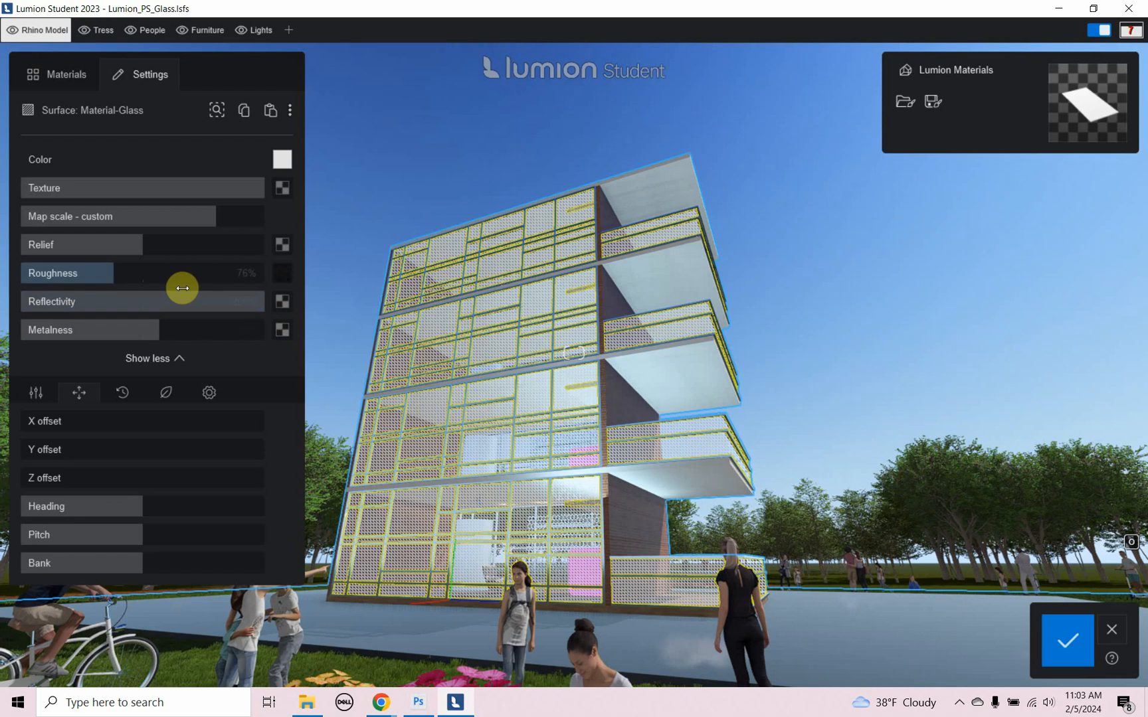
- Assign the sixth mirror material from the Glass > Mirrors library to the Material-Glass surface
left_click(44, 76)
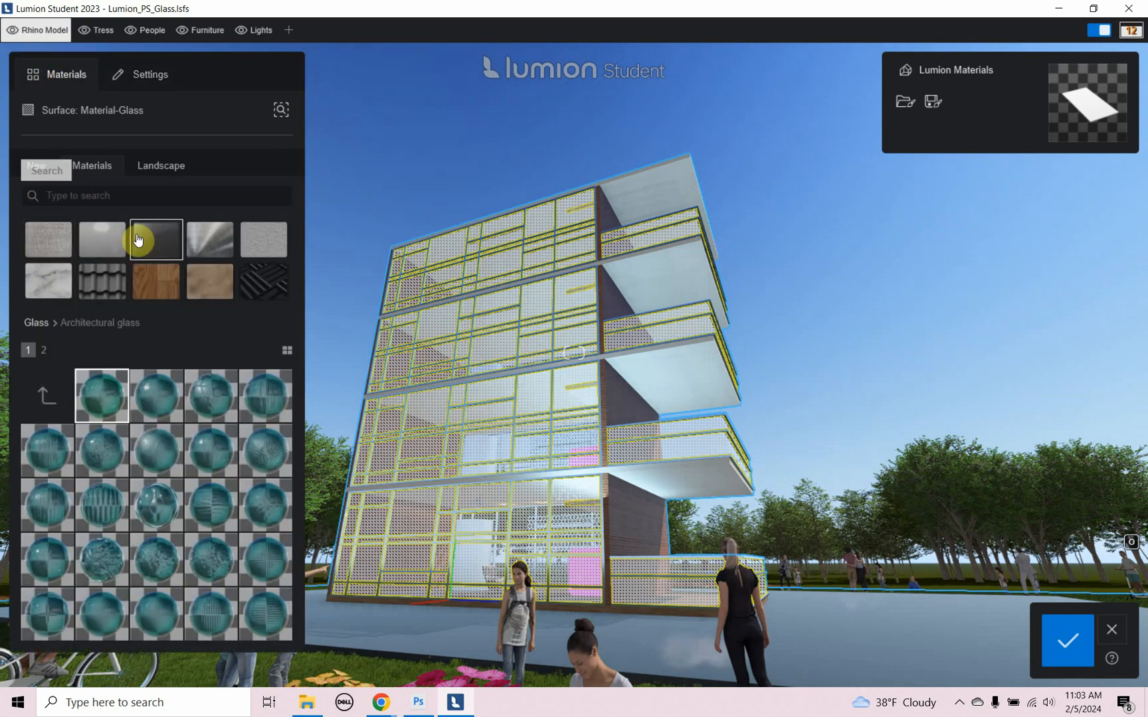
left_click(160, 252)
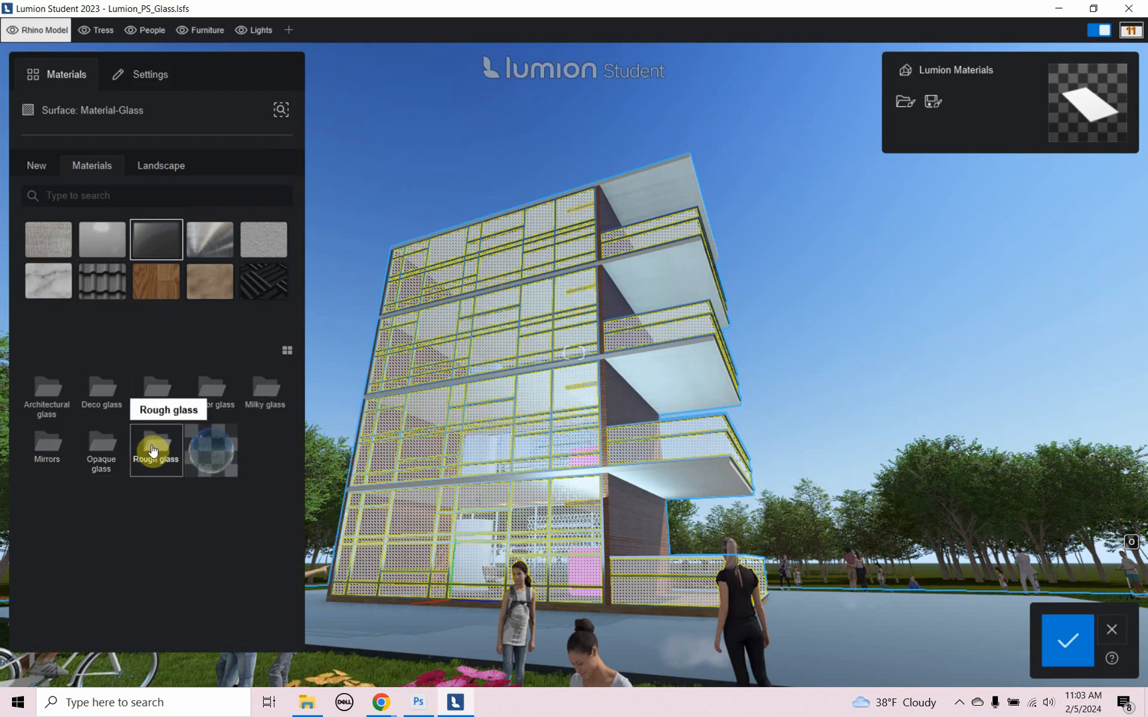
left_click(51, 459)
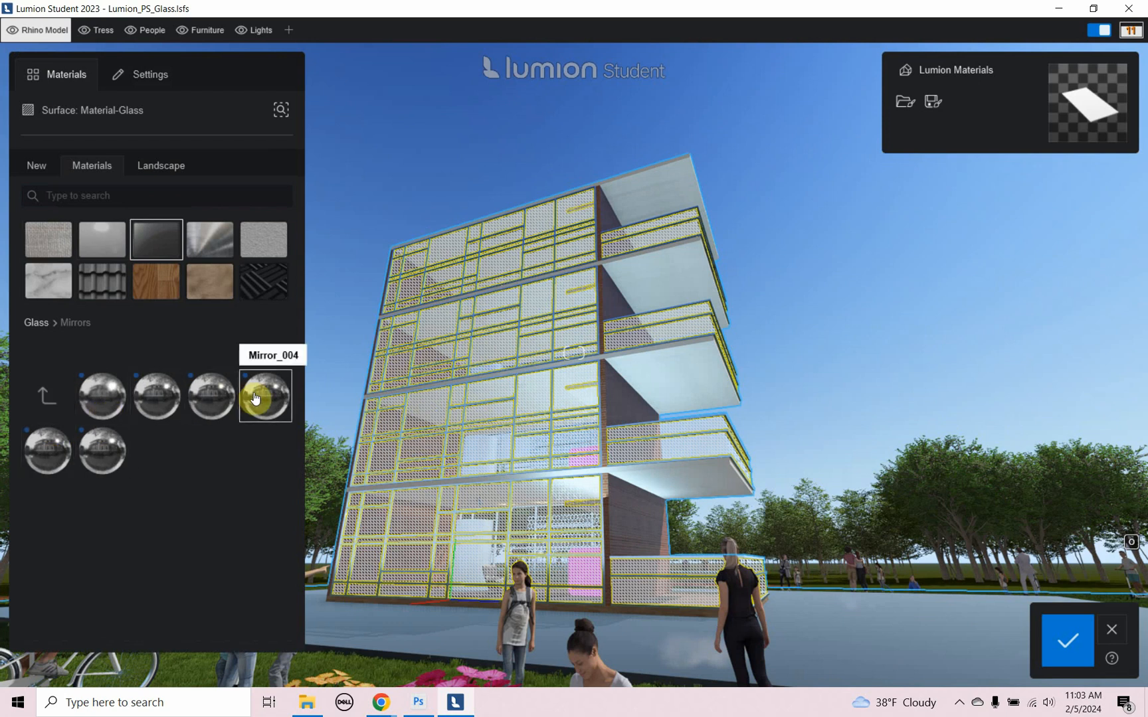
left_click(117, 456)
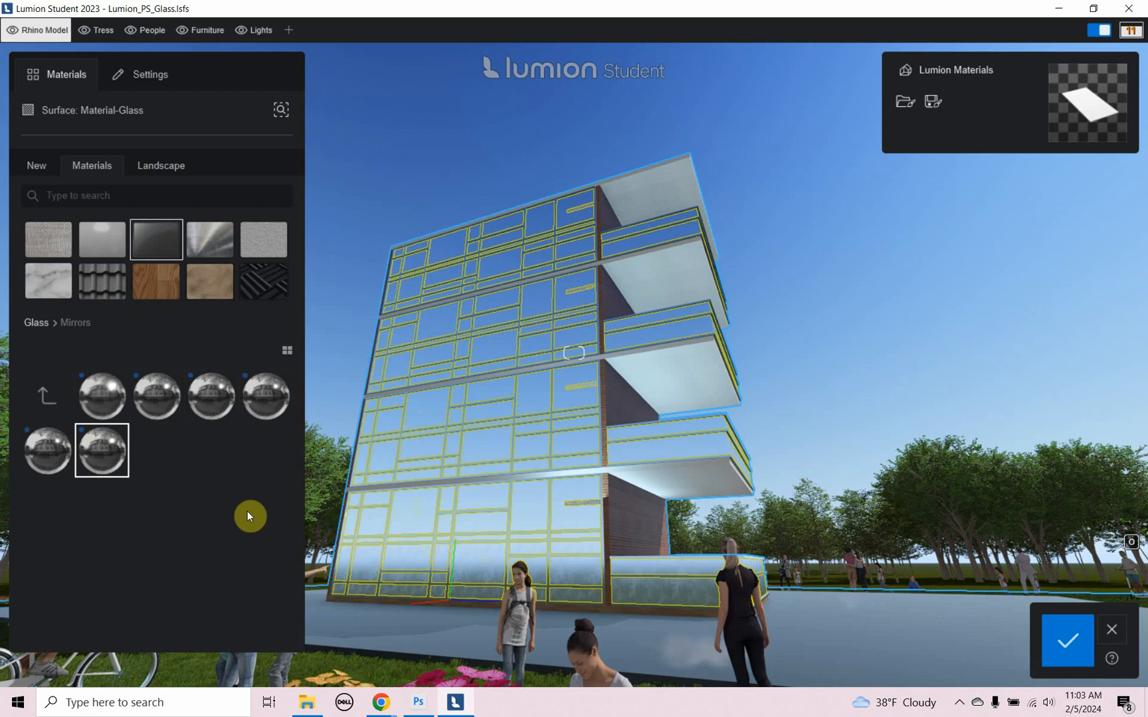
- Reduce the mirror material's metalness to slightly under half in the Material-Glass settings
left_click(140, 81)
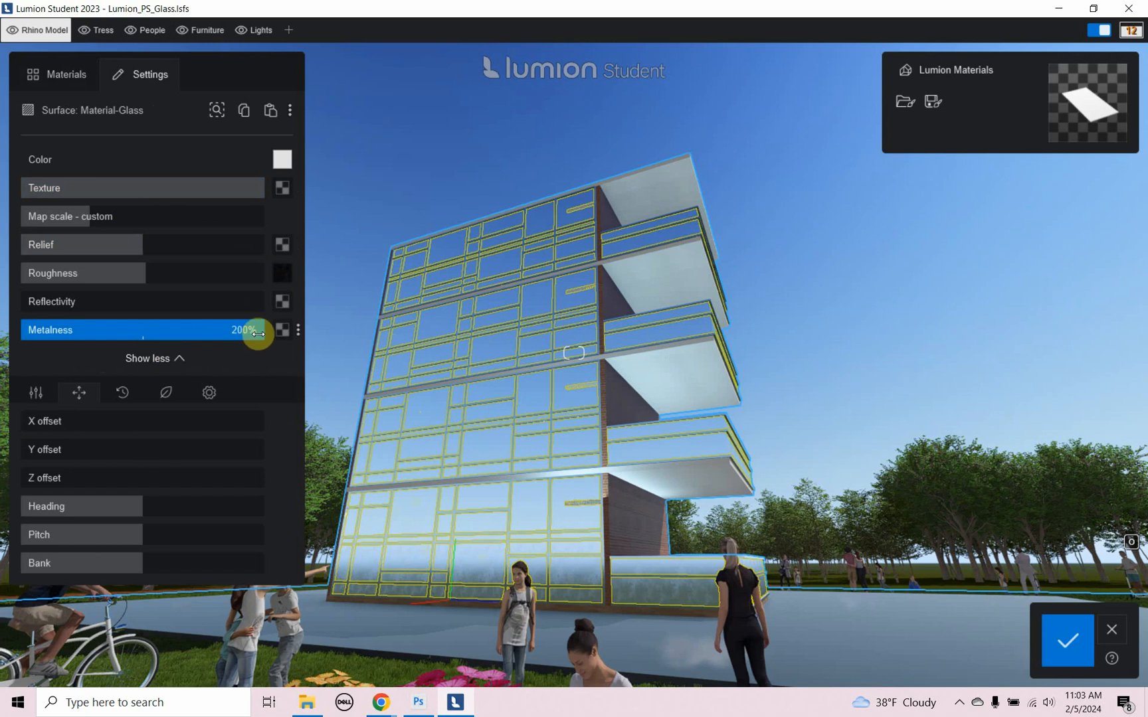
left_click(184, 364)
left_click(184, 363)
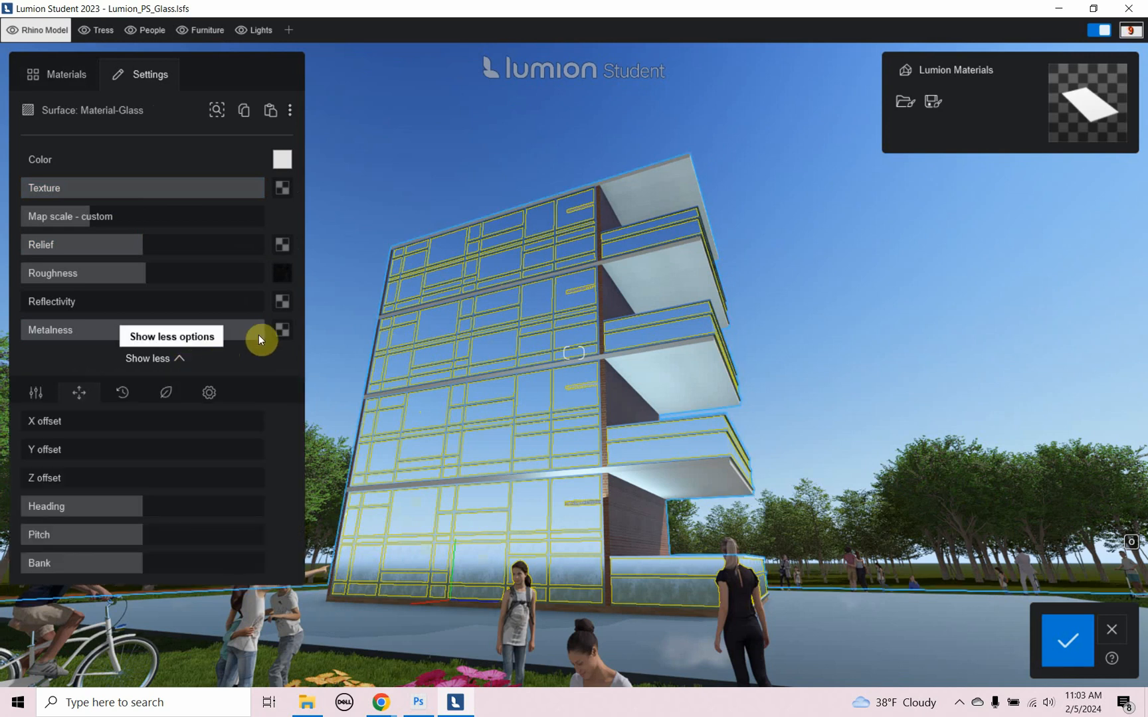
left_click_drag(262, 329, 121, 343)
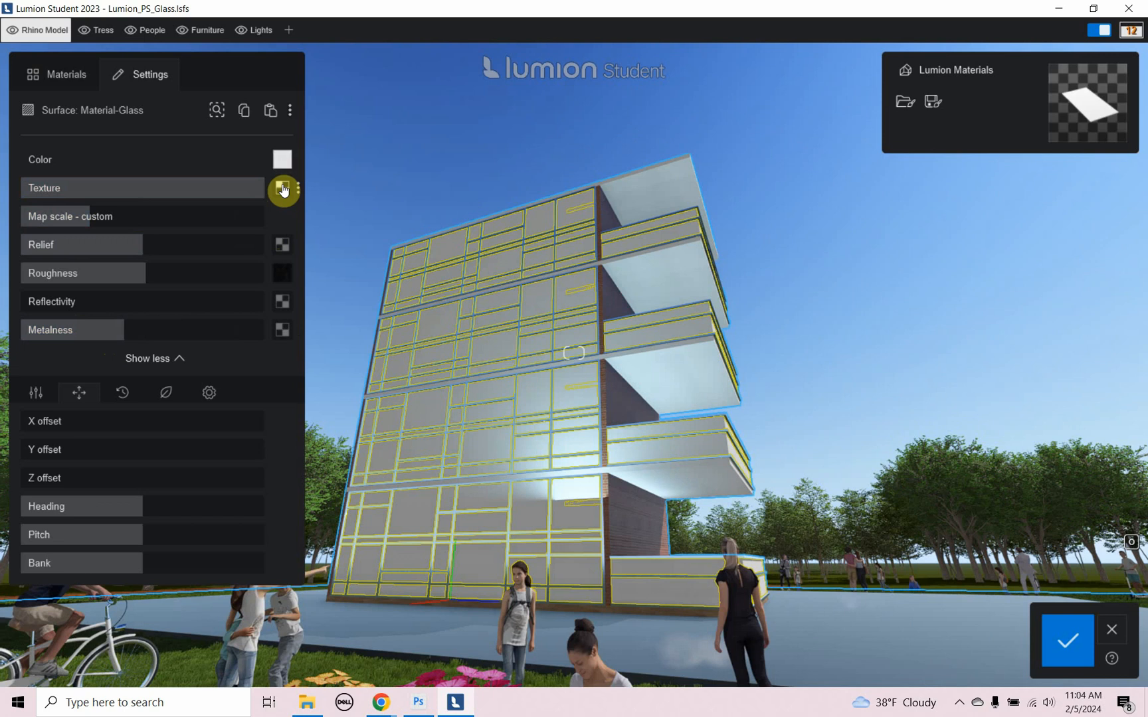
- Load Reflection.png from the Test folder as the texture map of the Material-Glass surface
left_click(283, 189)
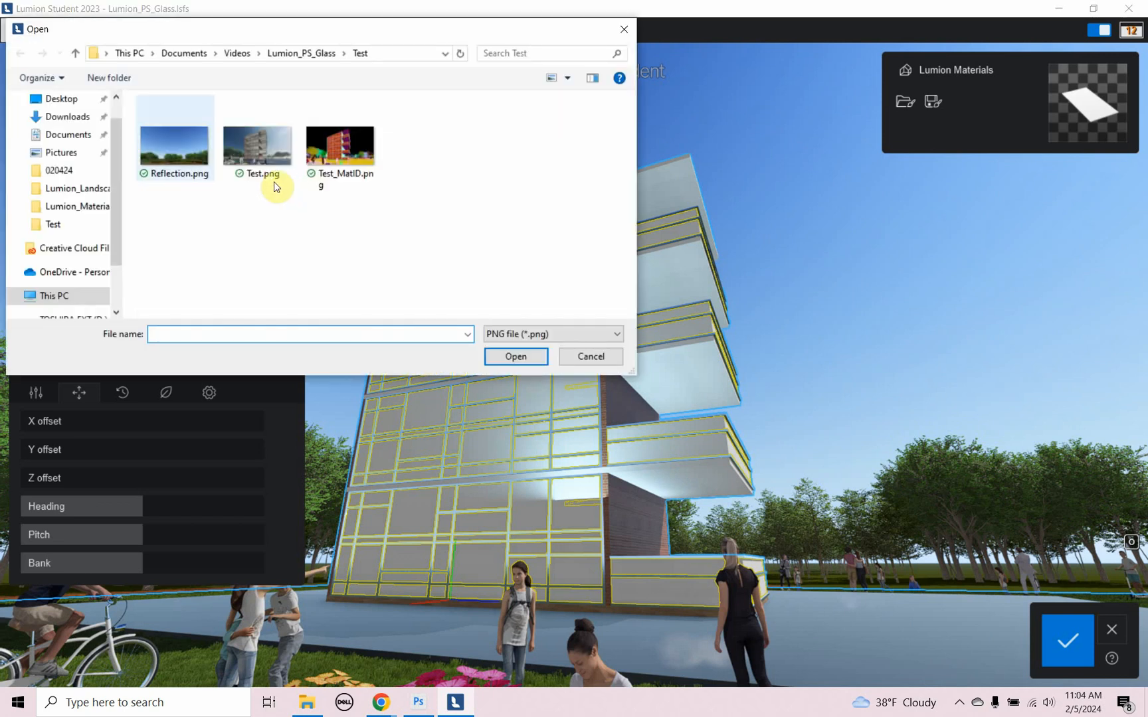
left_click(178, 145)
double_click(176, 141)
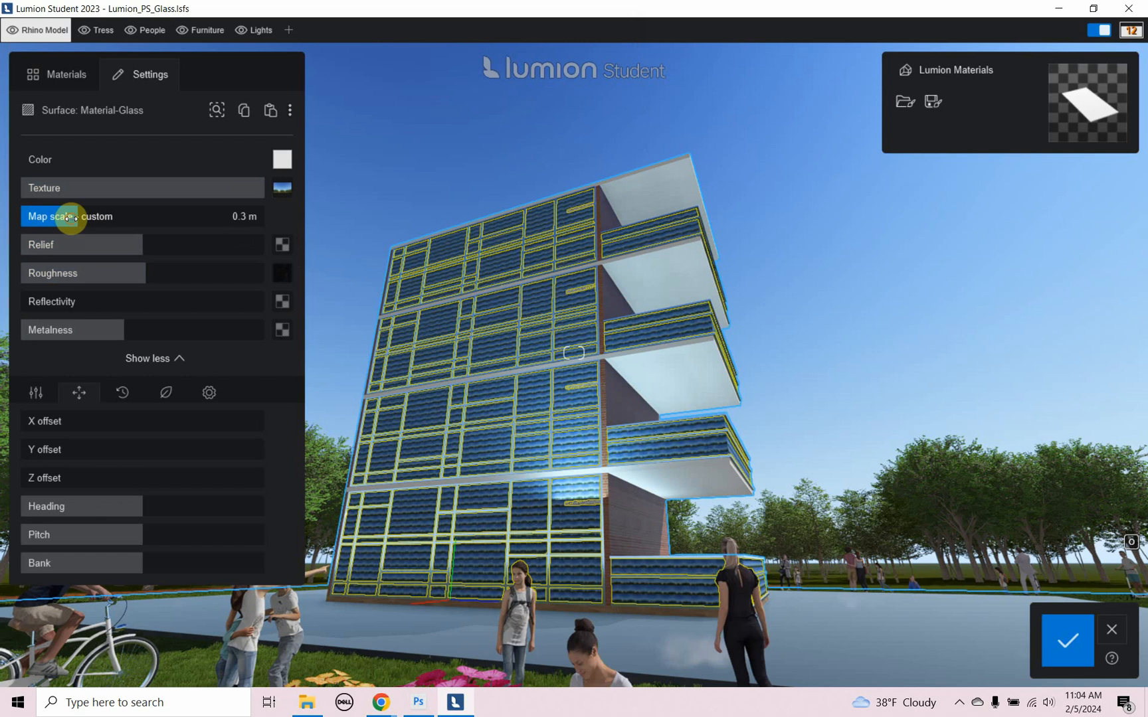
- Enlarge the reflection texture's map scale and increase its Y offset to position the image across the glass facade
left_click_drag(70, 217, 143, 226)
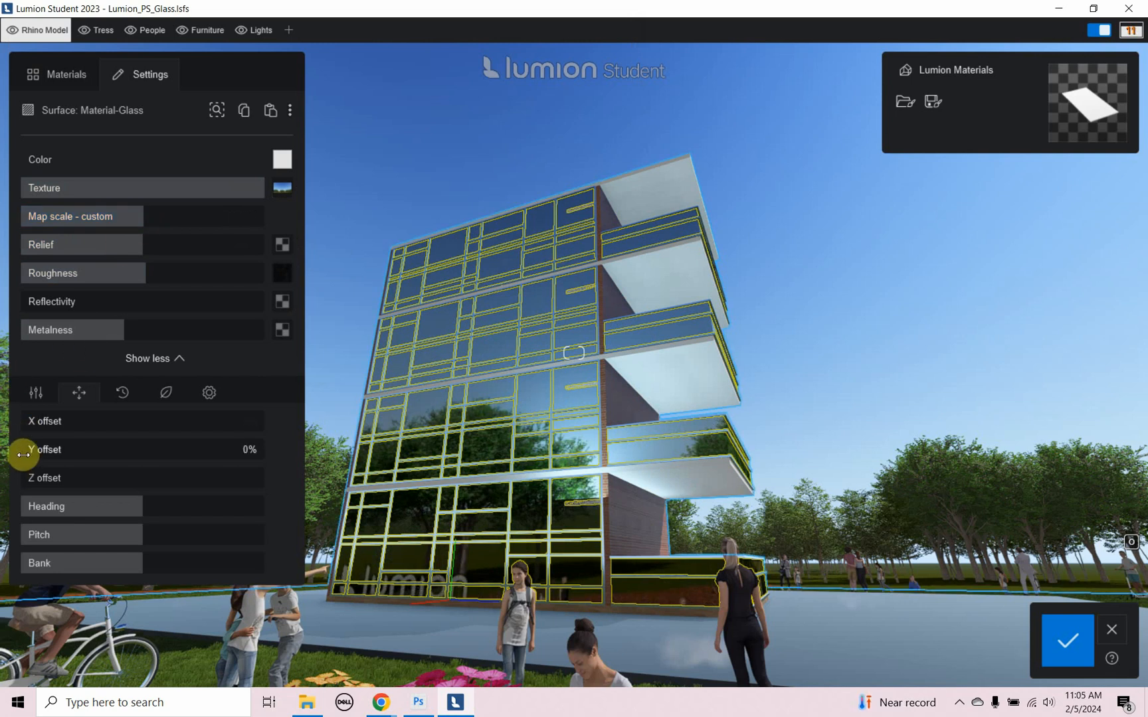
left_click_drag(23, 455, 131, 485)
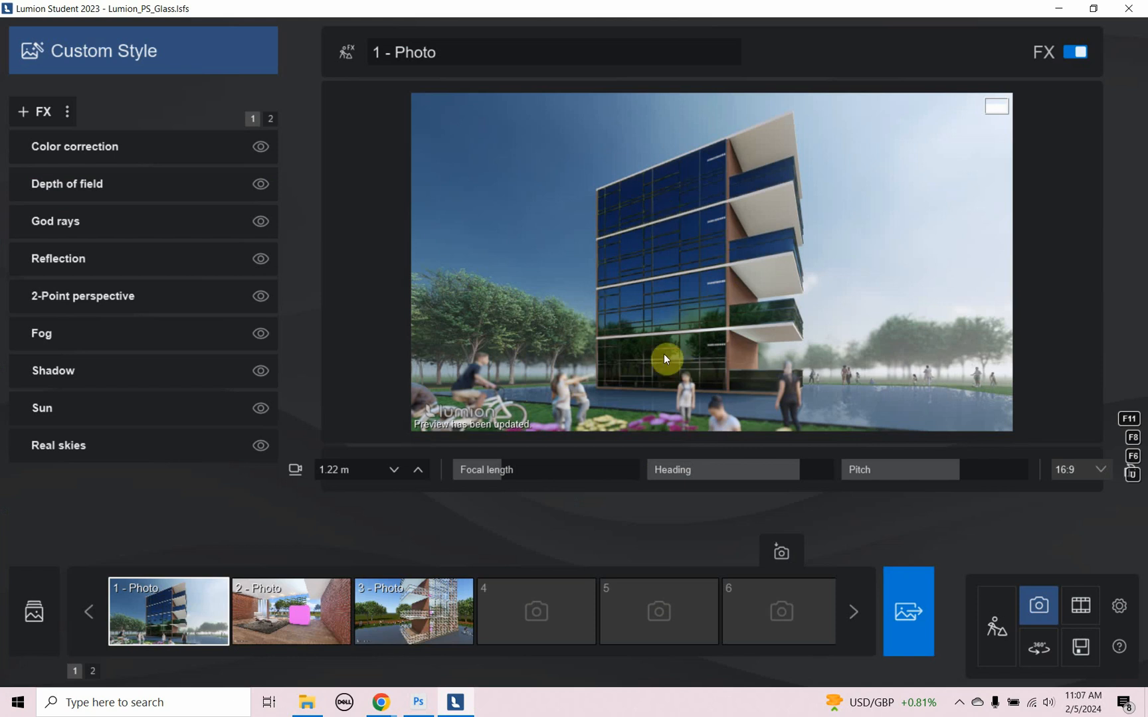
- Return to Build mode and open the building's Material-Glass surface for editing
left_click(1004, 653)
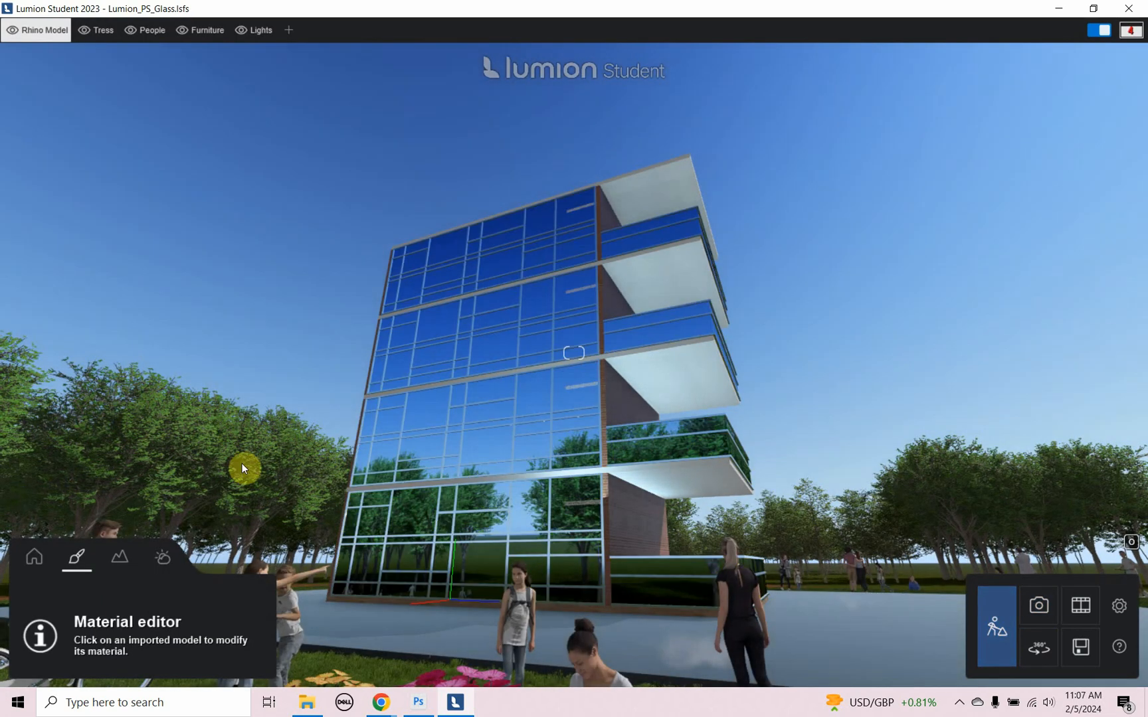
left_click(422, 415)
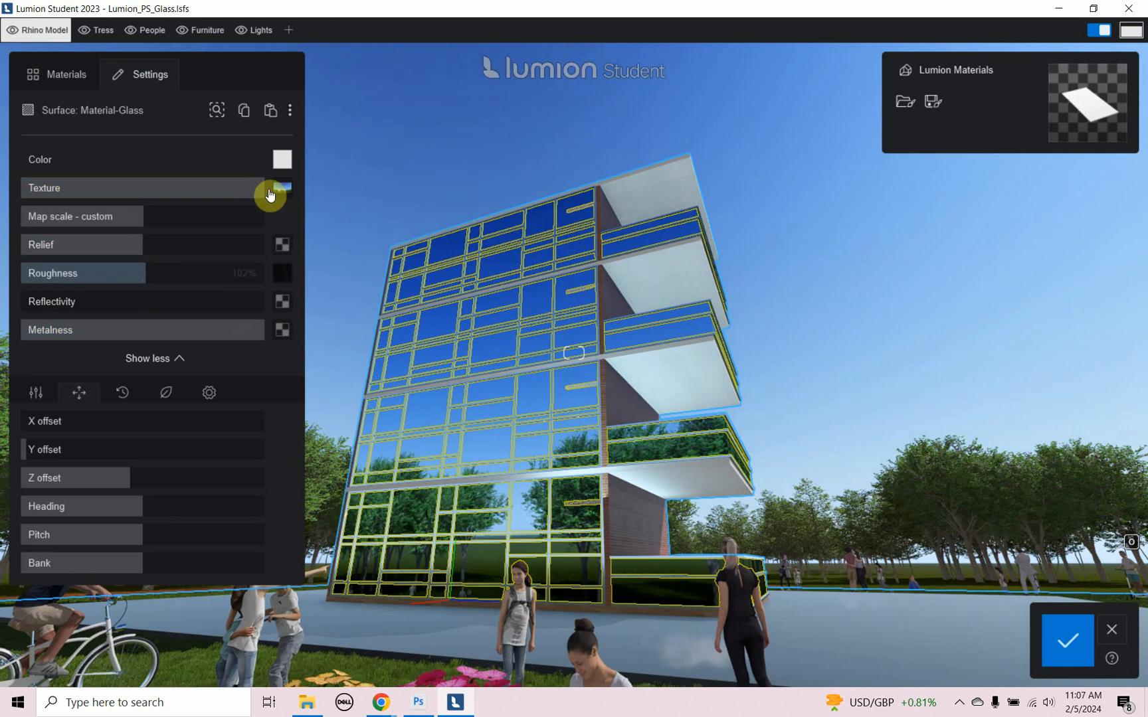
- Try weakening the mirror material's texture strength to about a third and its metalness to slightly under half
mouse_move(279, 194)
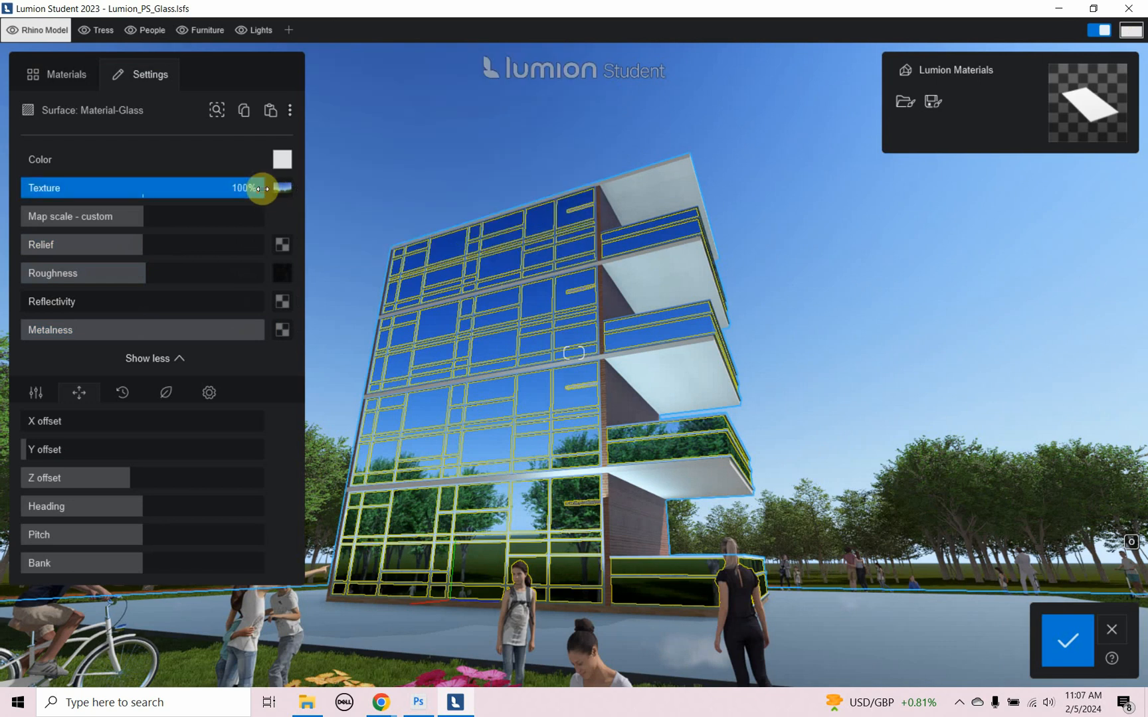
left_click_drag(251, 190, 34, 207)
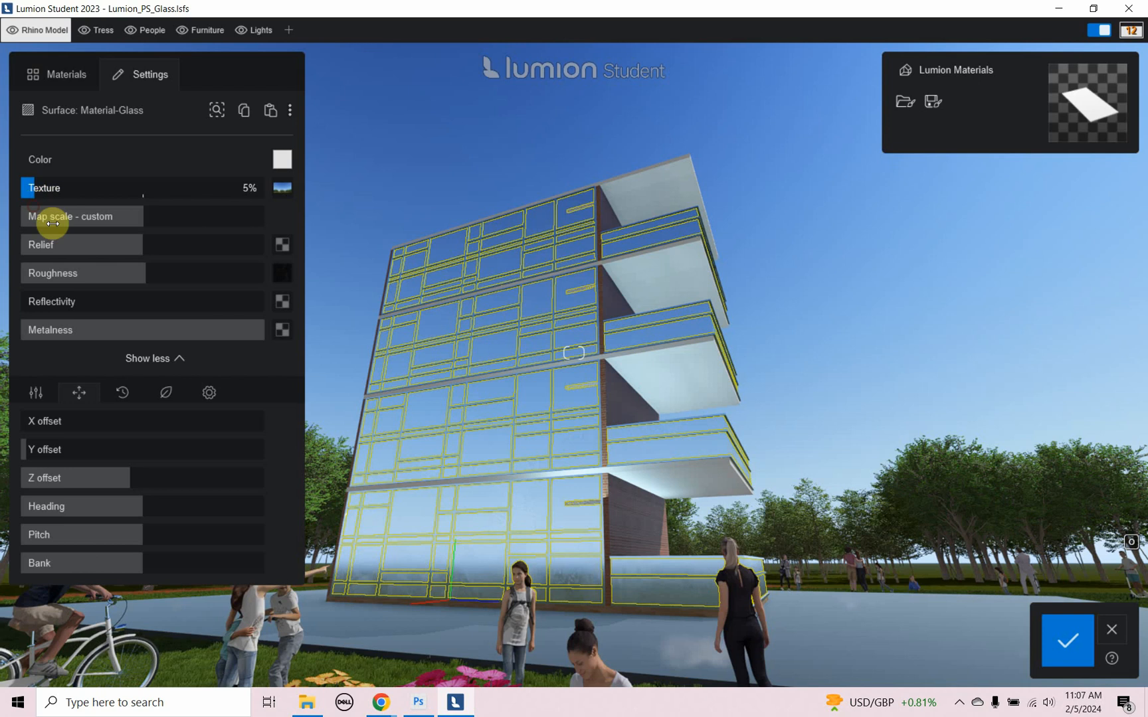
left_click_drag(259, 335, 135, 344)
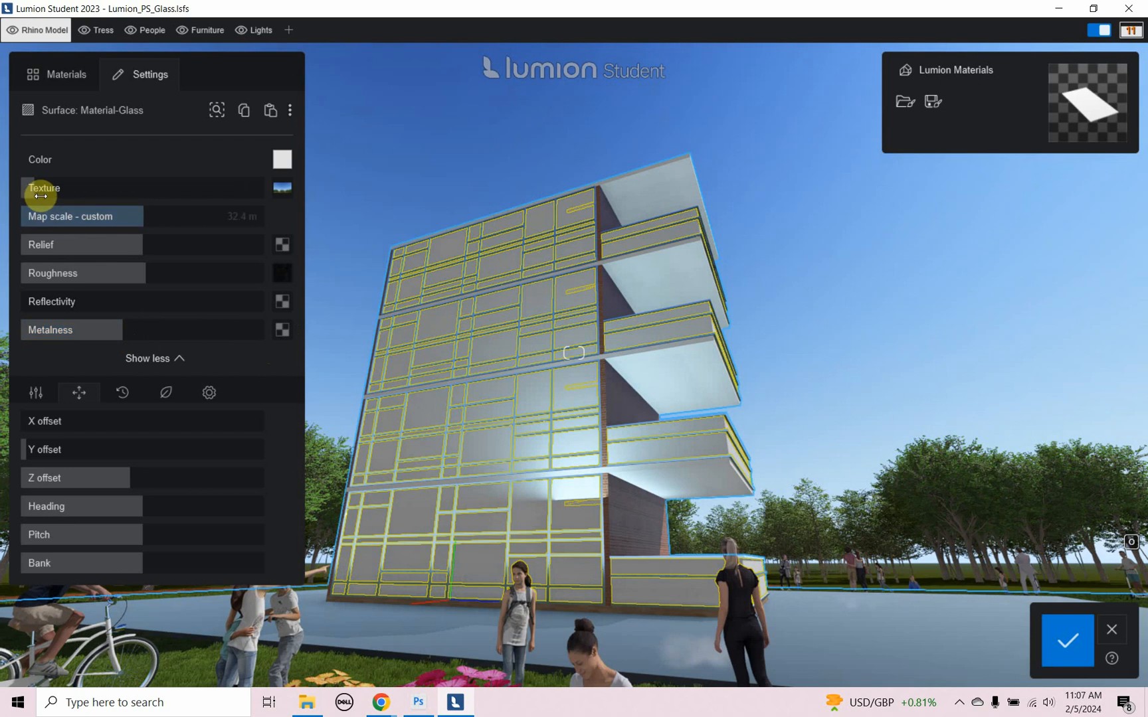
left_click_drag(36, 189, 112, 187)
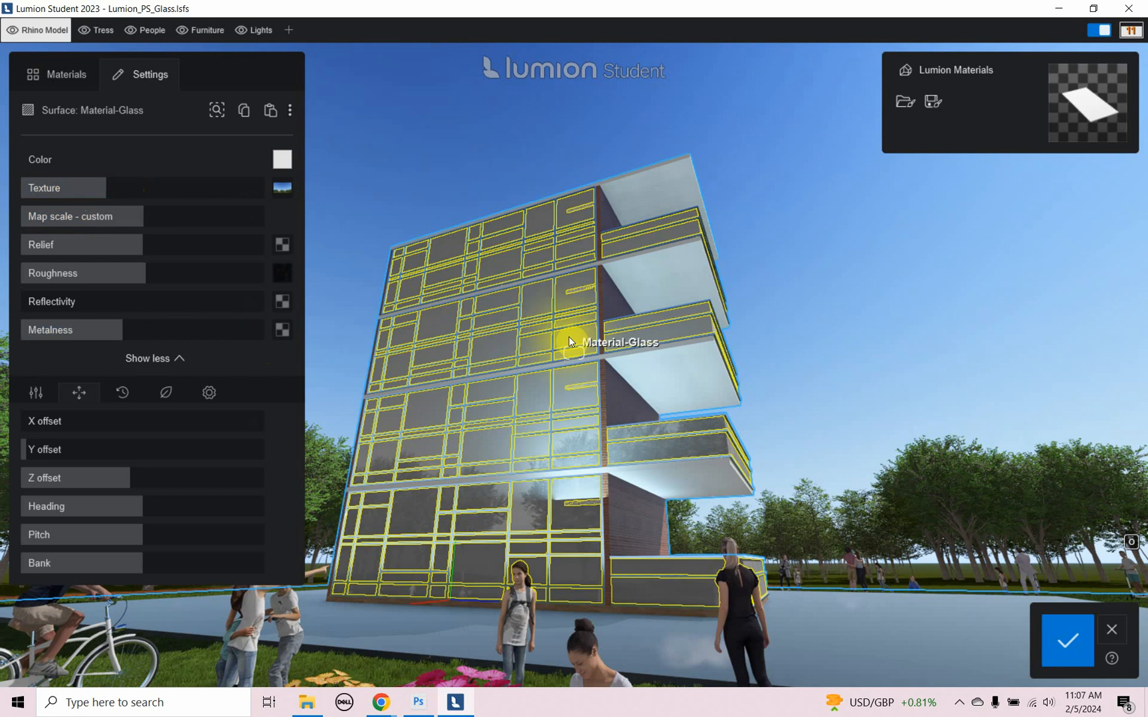
- Assign the first material from the Glass > Architectural glass library to the Material-Glass surface
left_click(53, 76)
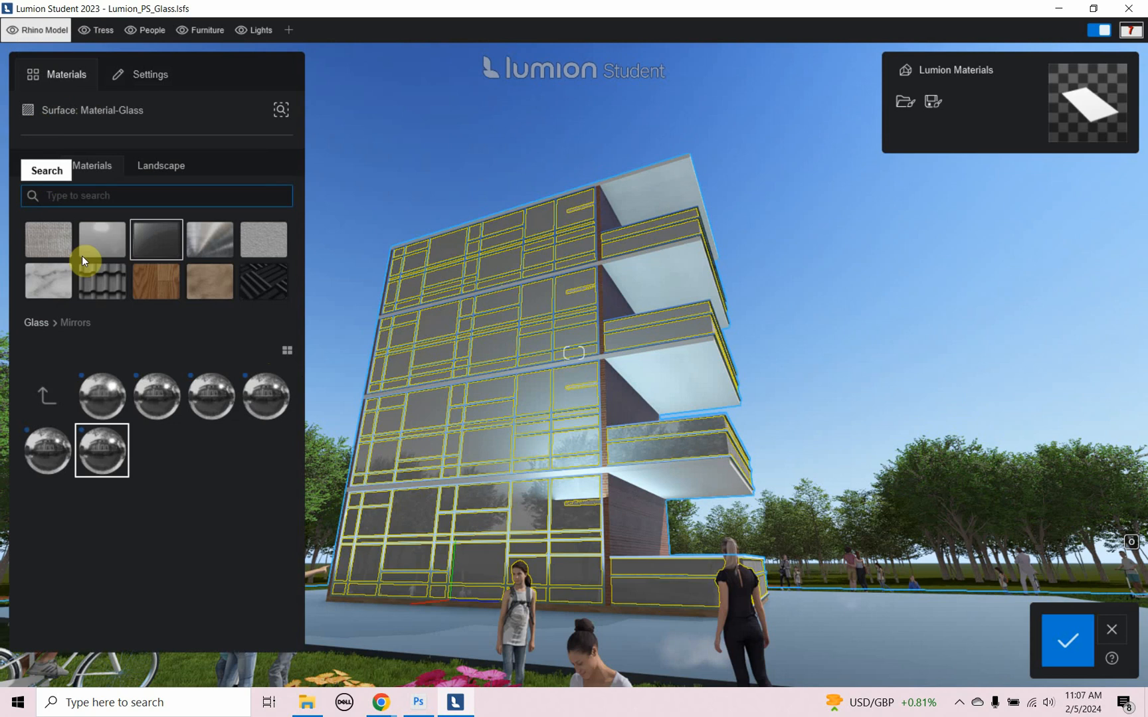
left_click(151, 249)
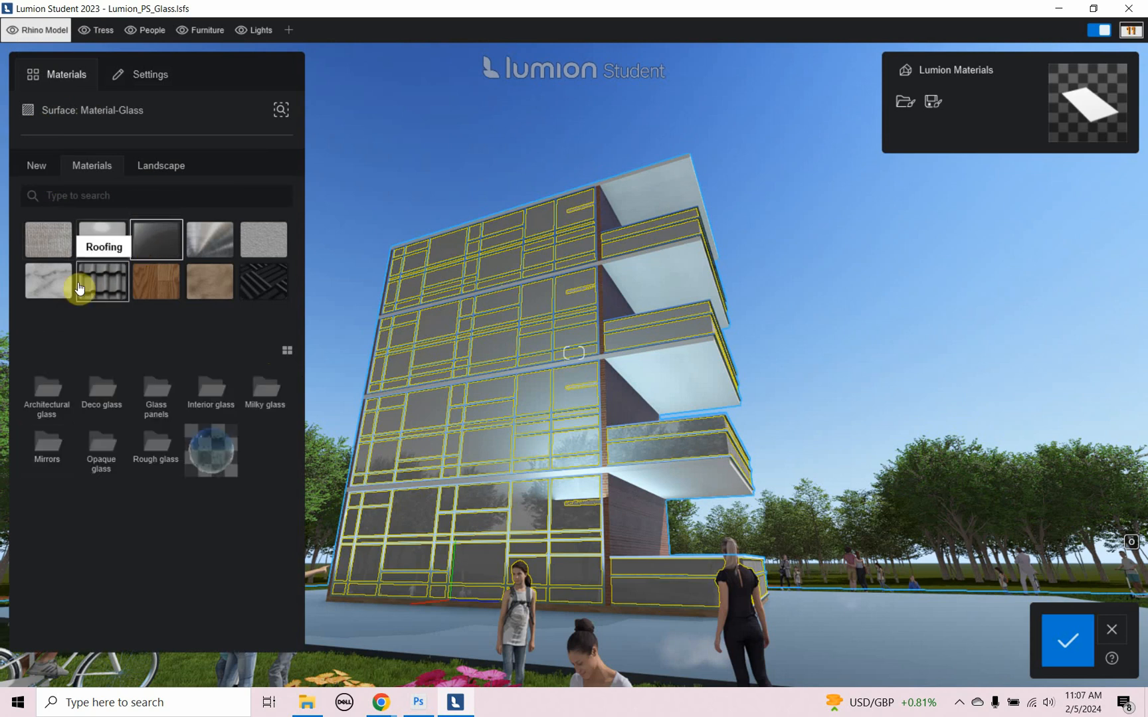
left_click(45, 390)
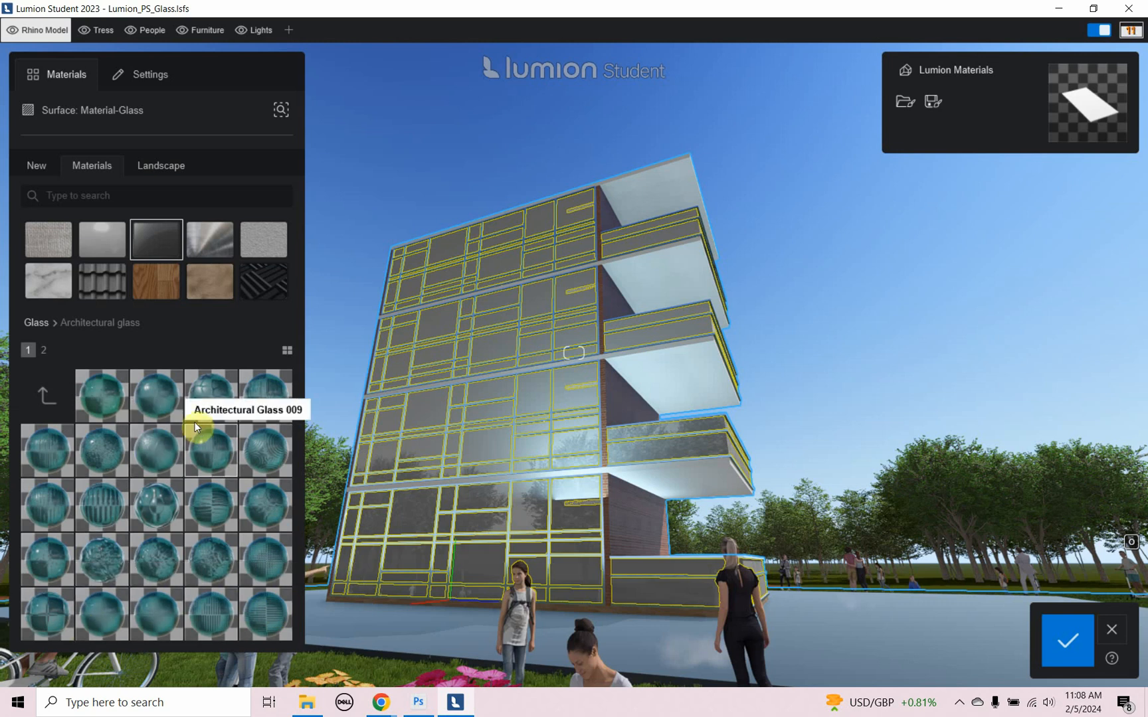
left_click(110, 399)
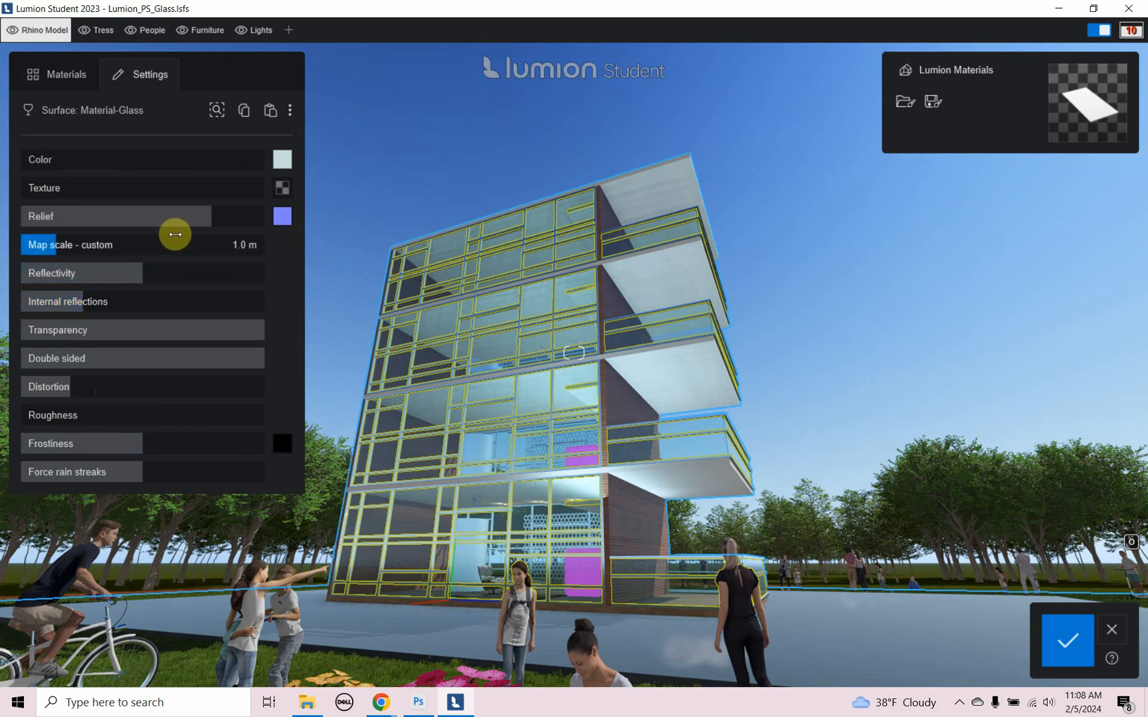
- Load the reflection image as the architectural glass texture map and raise its texture strength to about three-quarters
left_click(285, 191)
double_click(191, 172)
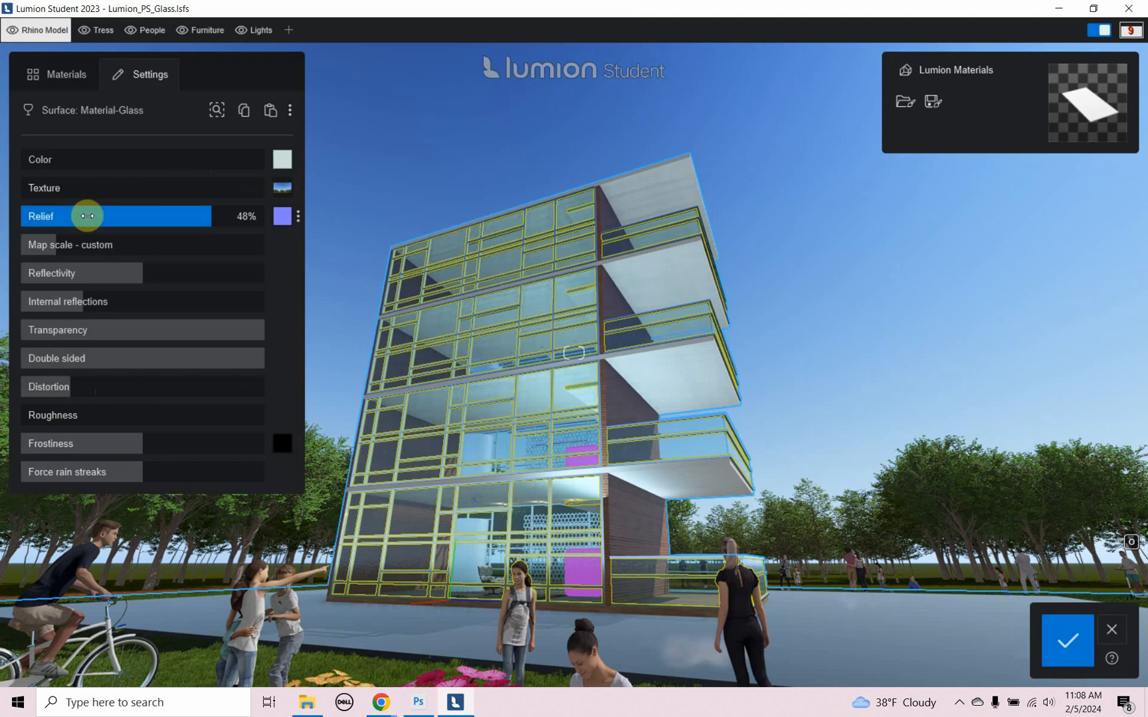
left_click_drag(20, 185, 200, 201)
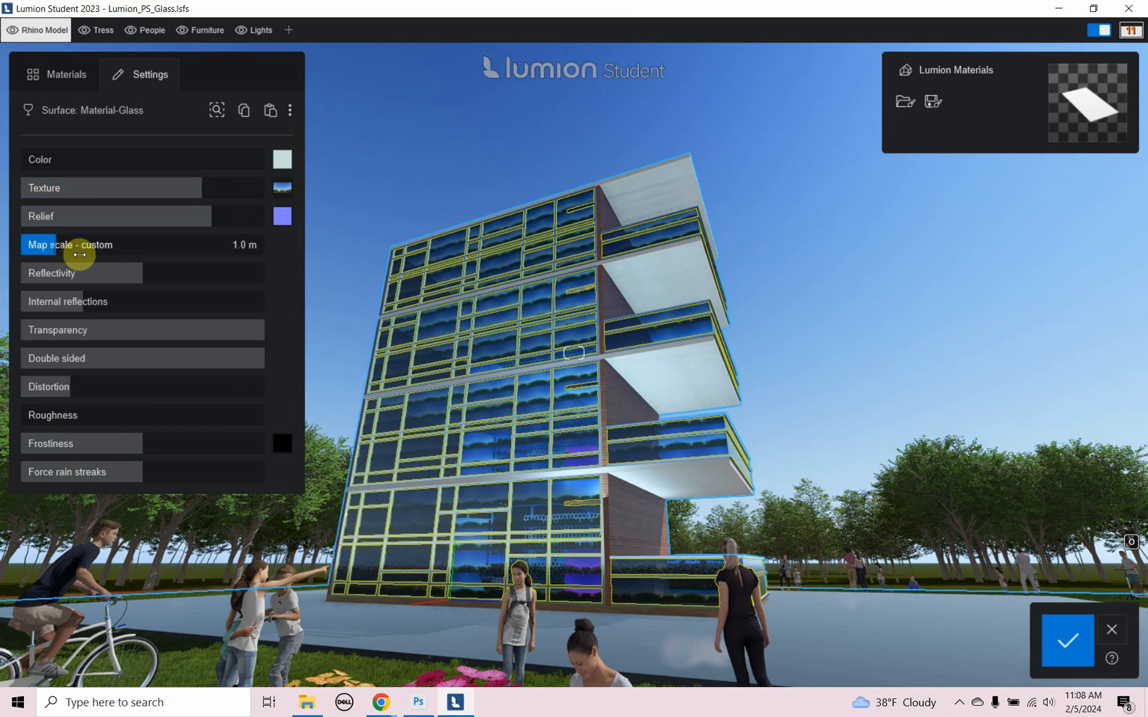
- Set the glass texture's map scale to 25.1 m and reduce the material's transparency to just over 80%
left_click_drag(79, 255, 193, 249)
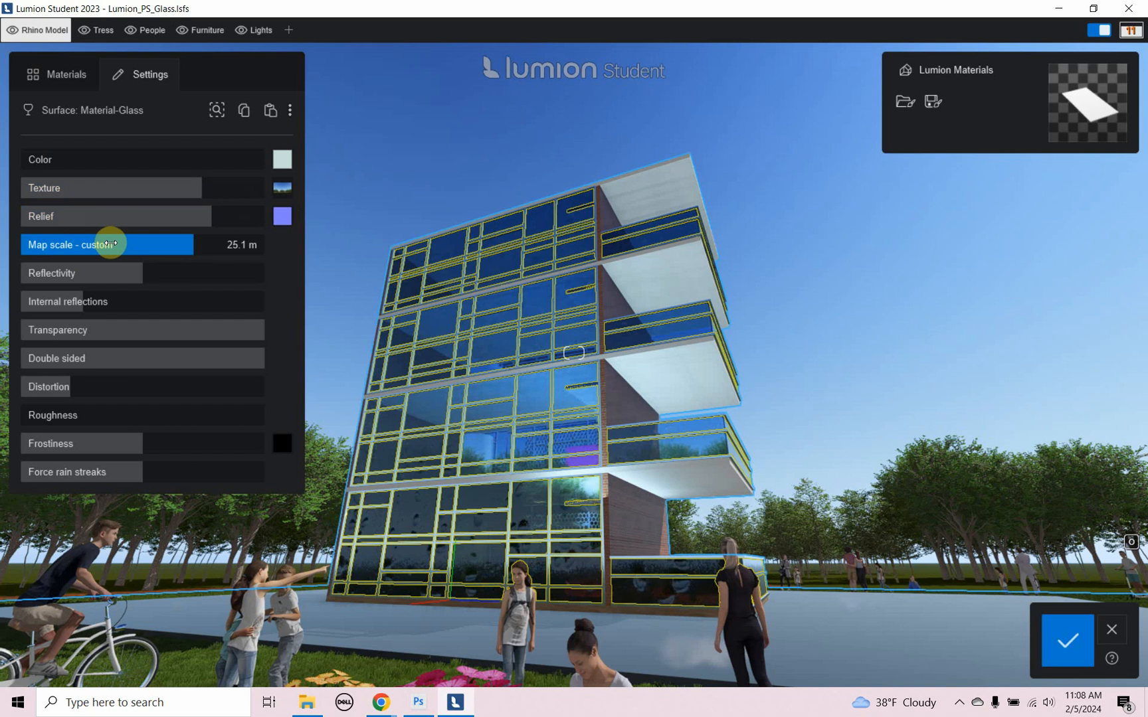
mouse_move(282, 217)
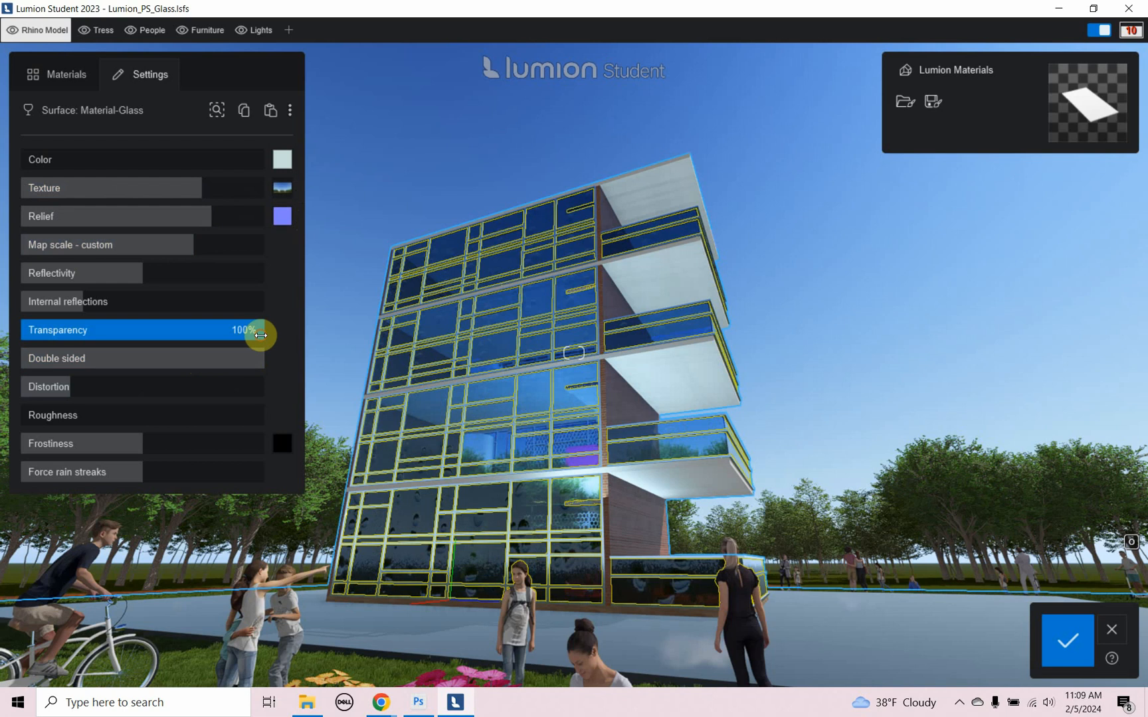
left_click_drag(259, 333, 310, 366)
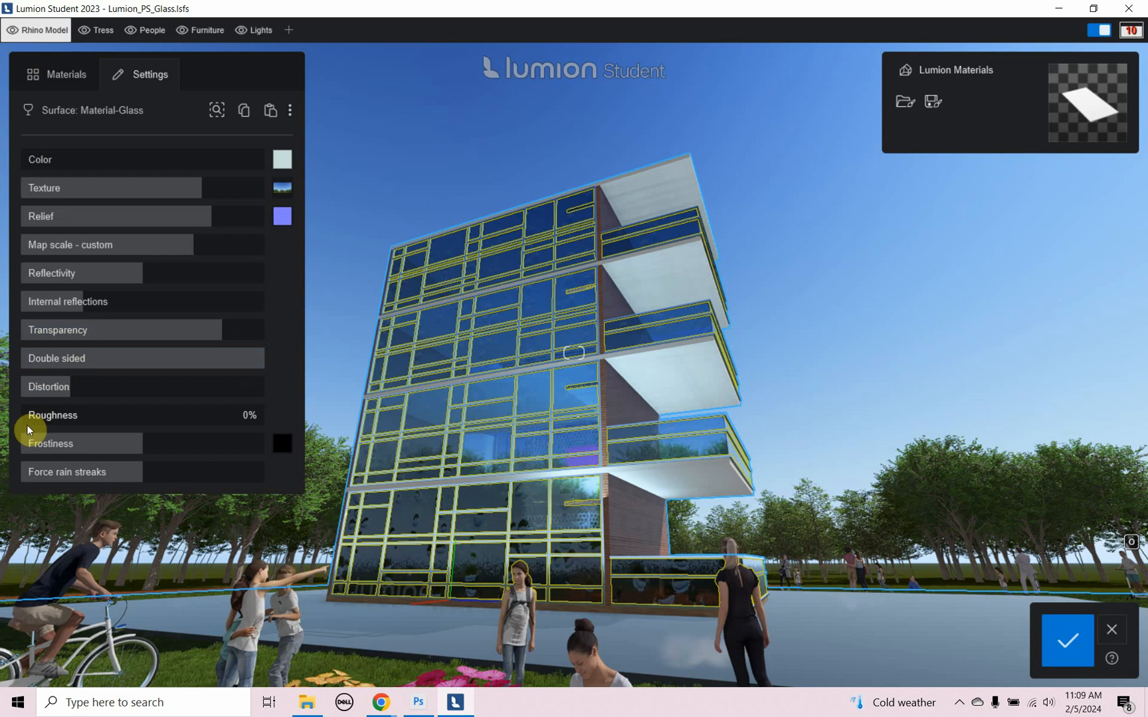
left_click_drag(74, 446, 74, 446)
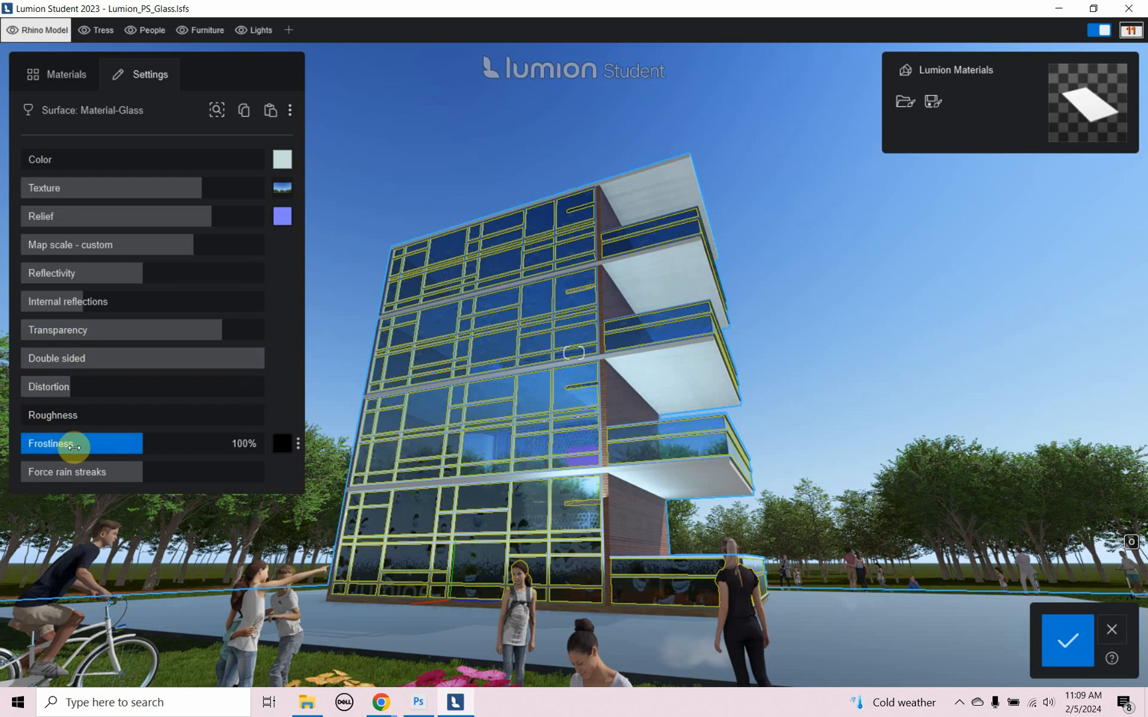